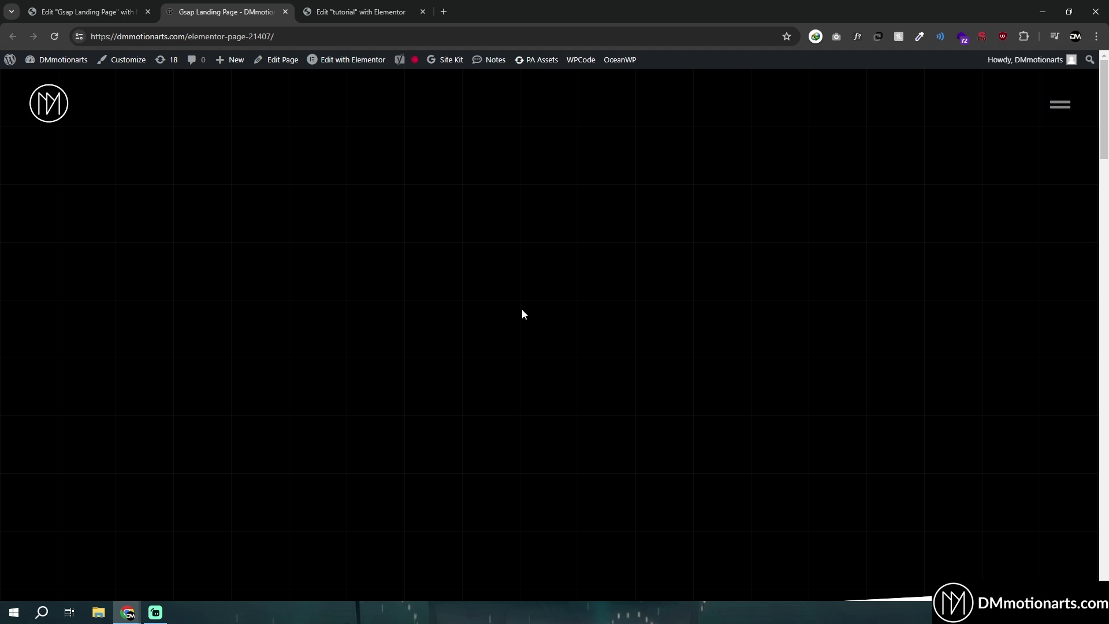
- Examine the published Gsap landing page down to its list of headings with the cursor-following hover images
scroll(531, 327, down, 15)
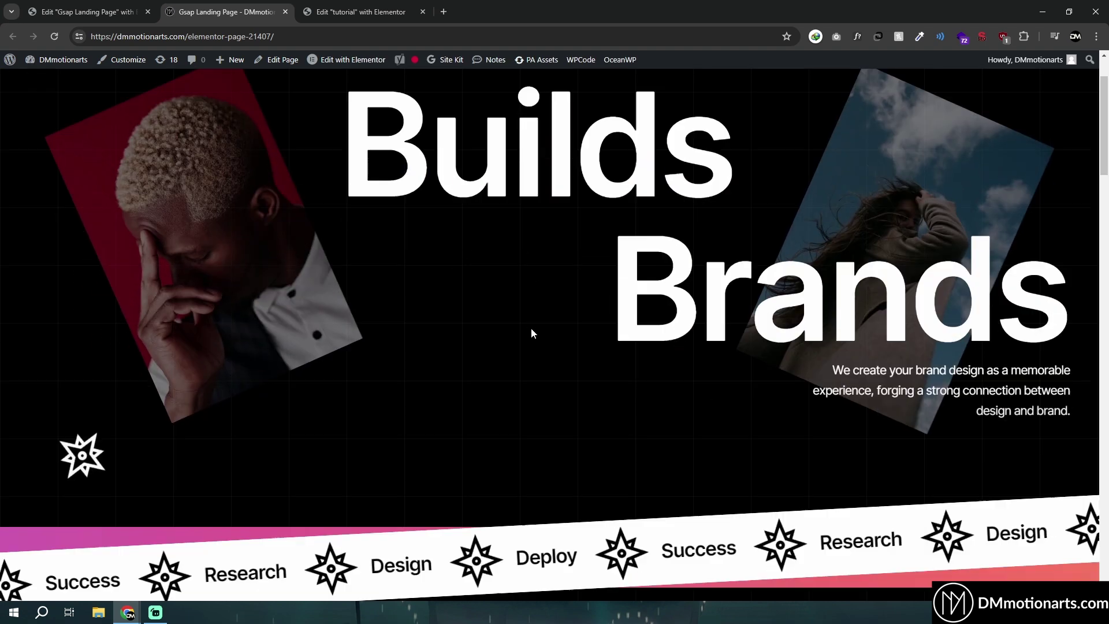
scroll(557, 353, down, 3)
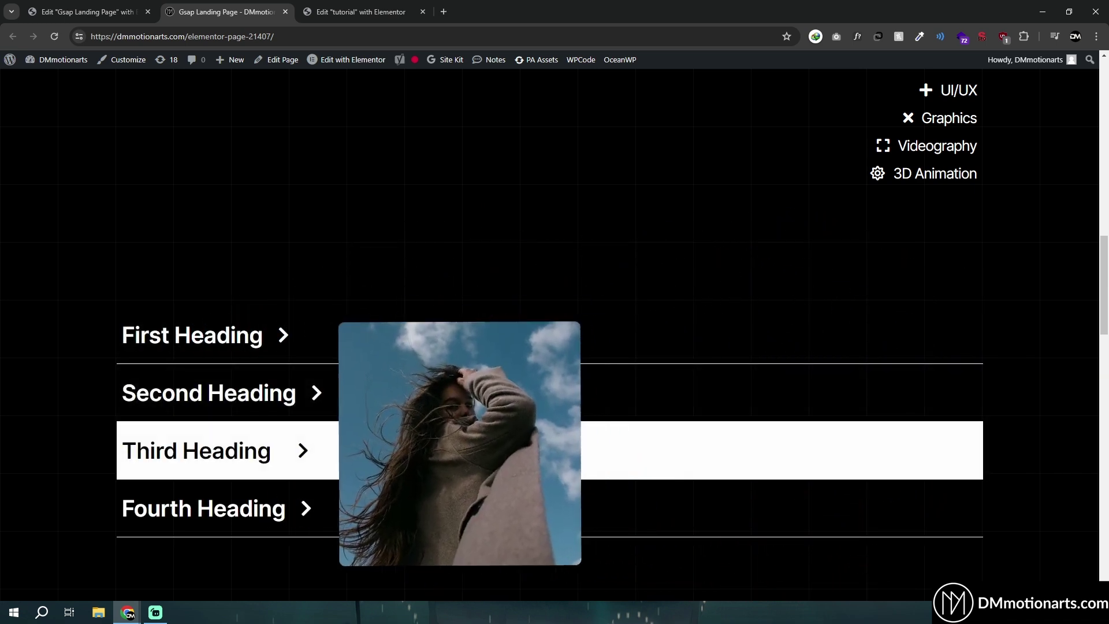
scroll(436, 387, down, 1)
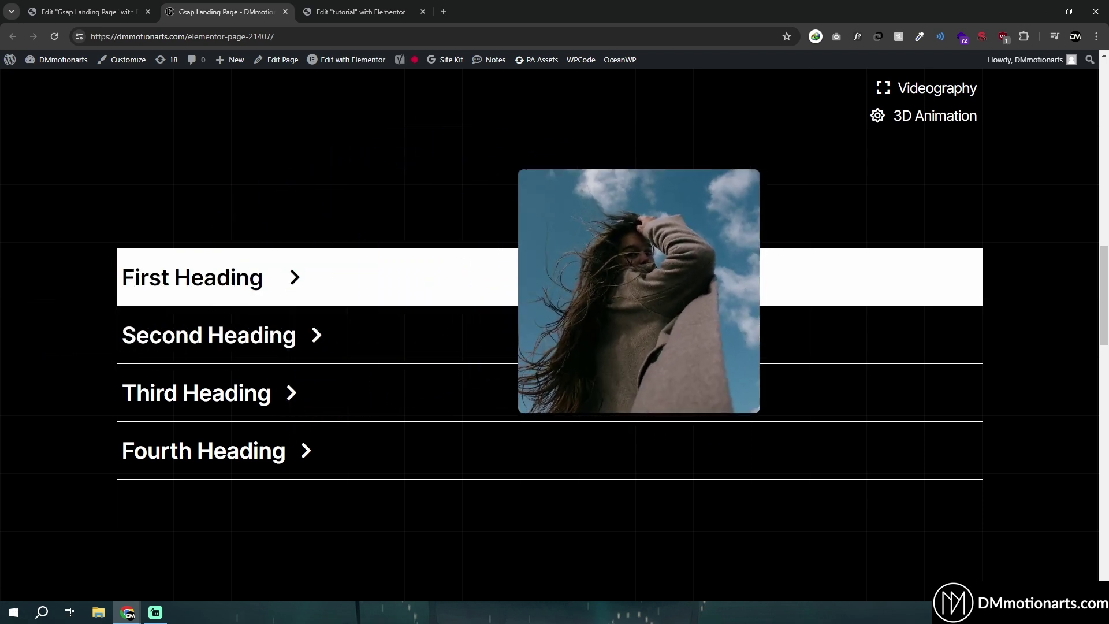
click(372, 7)
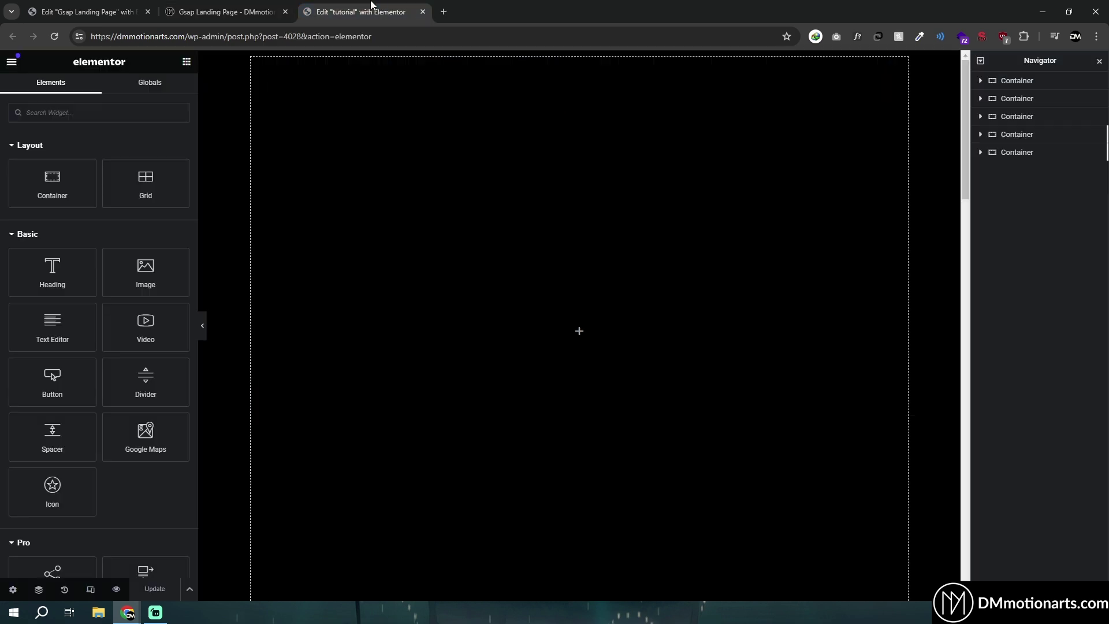
click(228, 12)
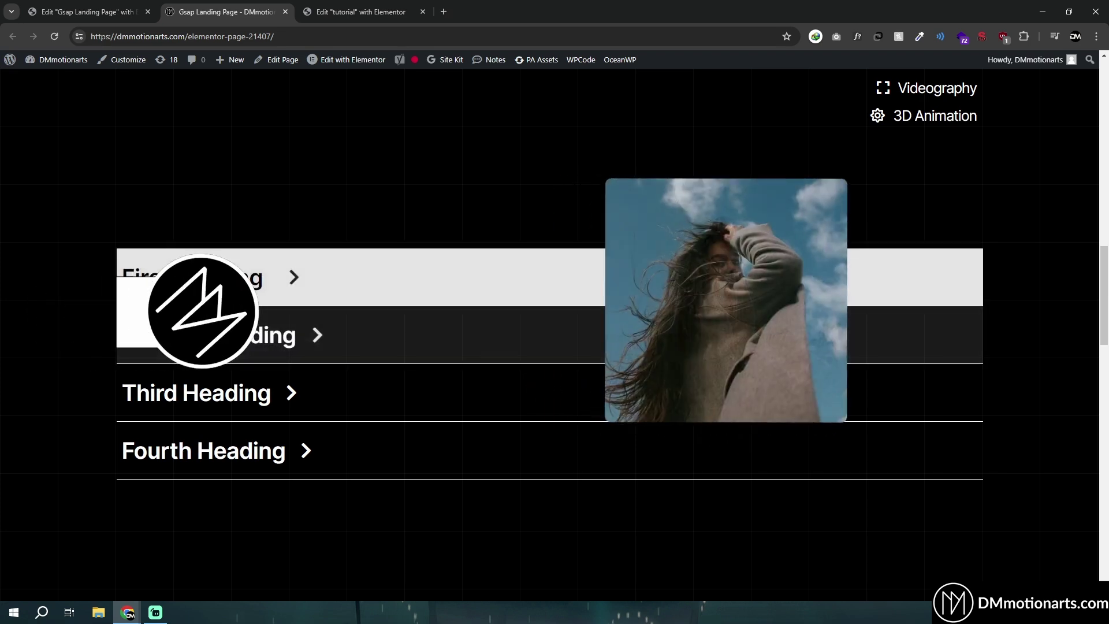
click(347, 6)
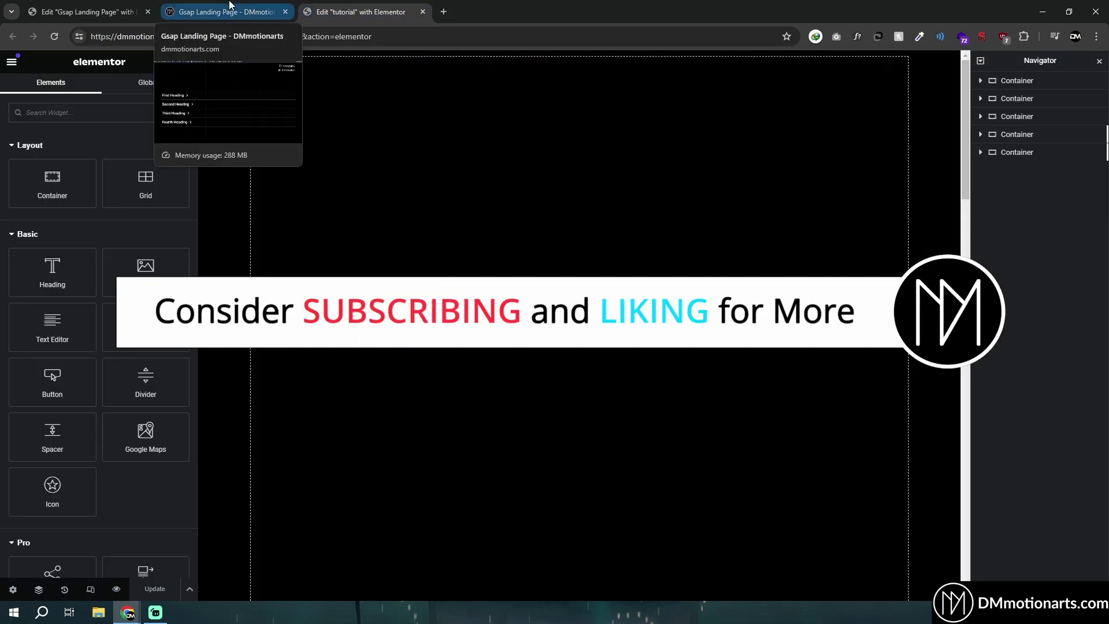
click(228, 11)
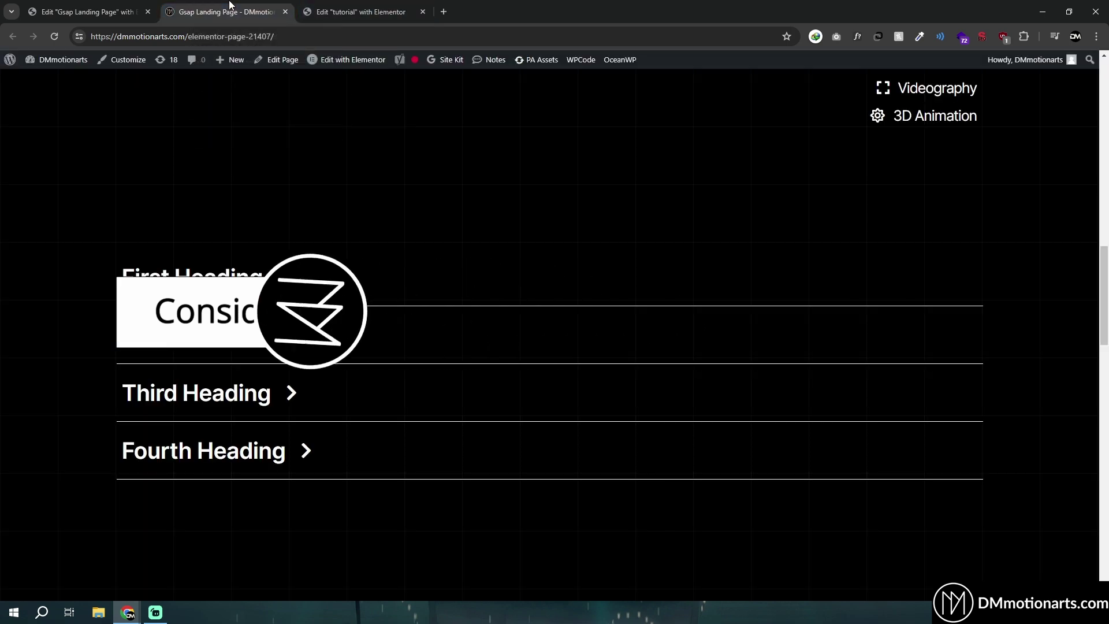
click(340, 16)
click(228, 12)
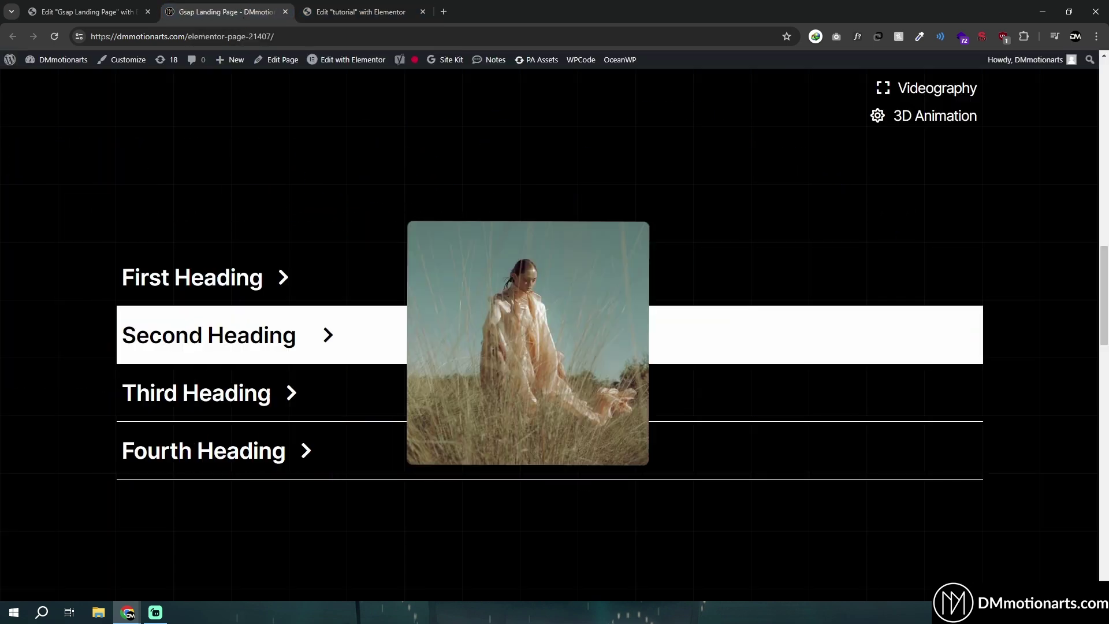
- Examine the Moving Container HTML code in the Gsap Landing Page editor and compare it with the published heading list
click(69, 11)
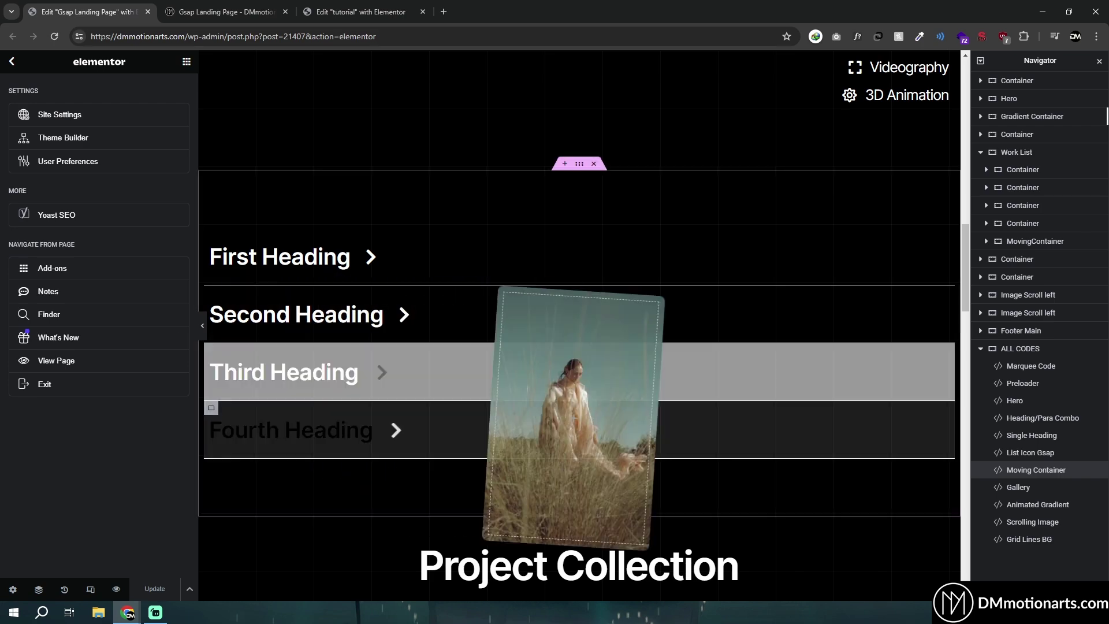
click(1048, 478)
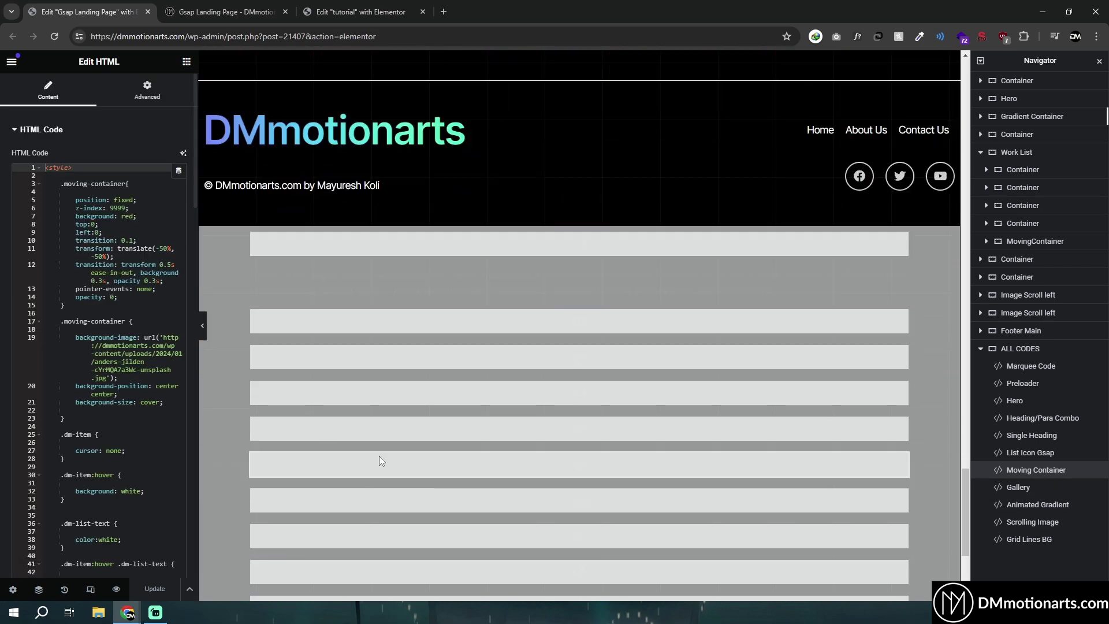
scroll(101, 434, down, 3)
scroll(101, 434, down, 15)
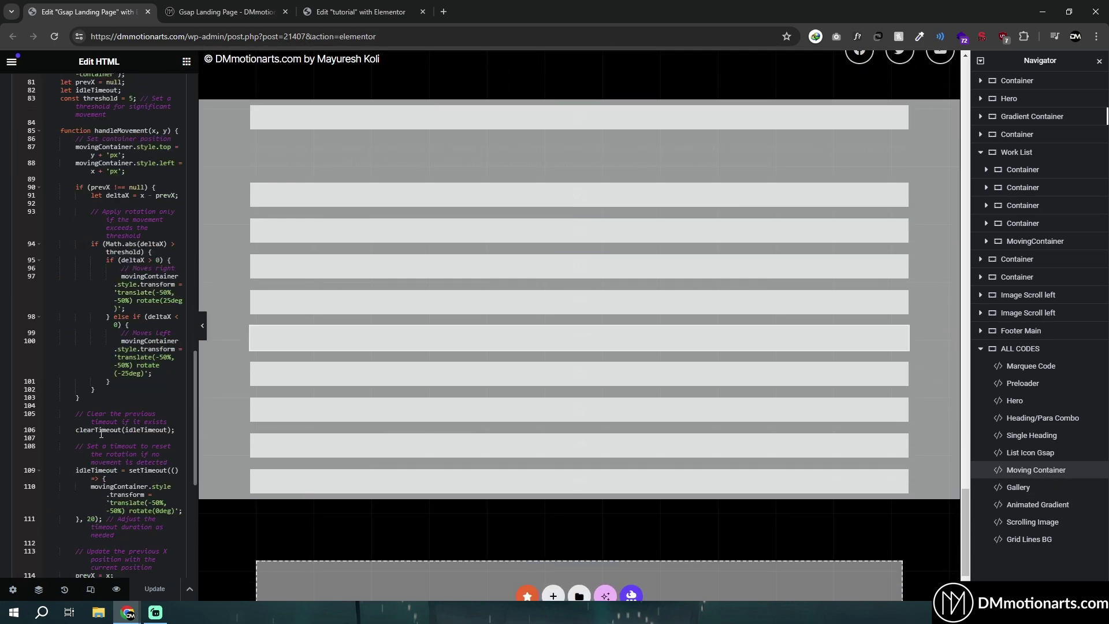
scroll(321, 488, up, 20)
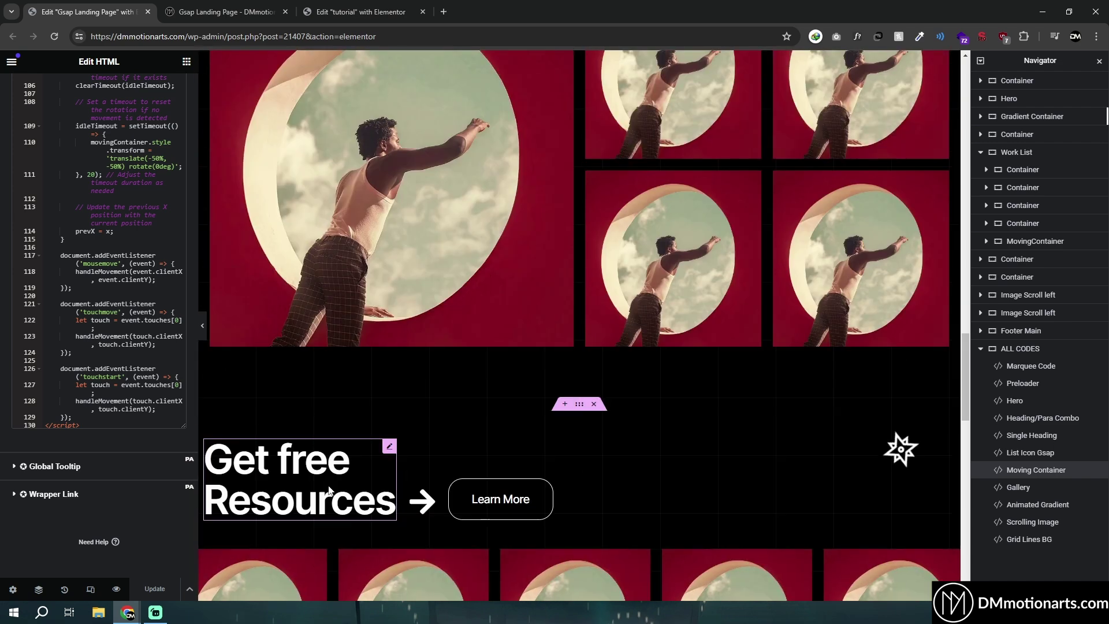
key(ctrl+Tab)
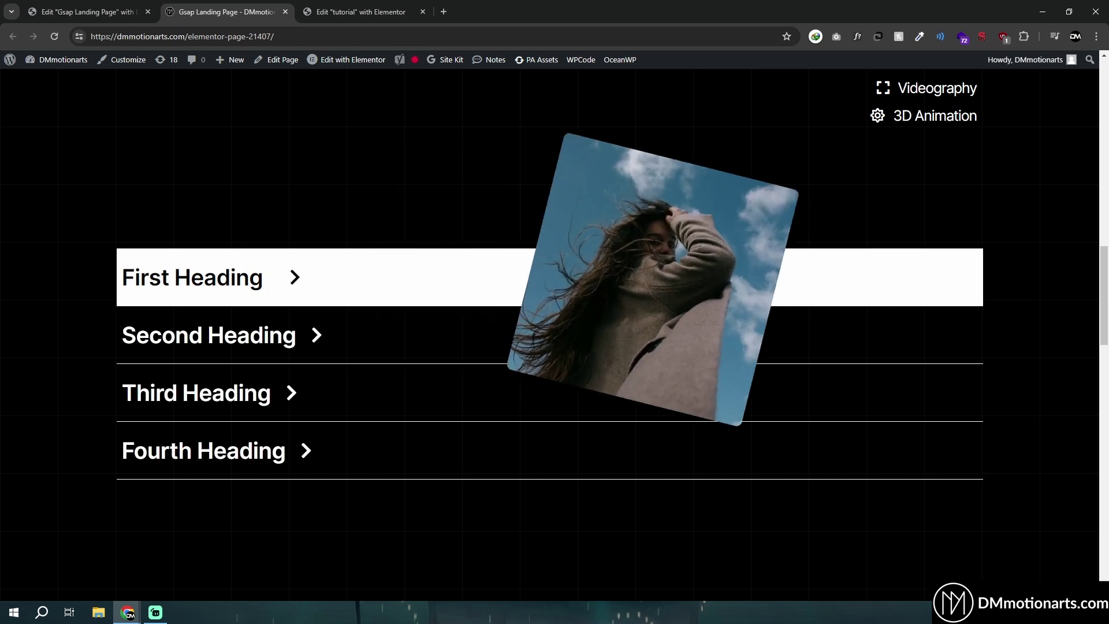
click(87, 12)
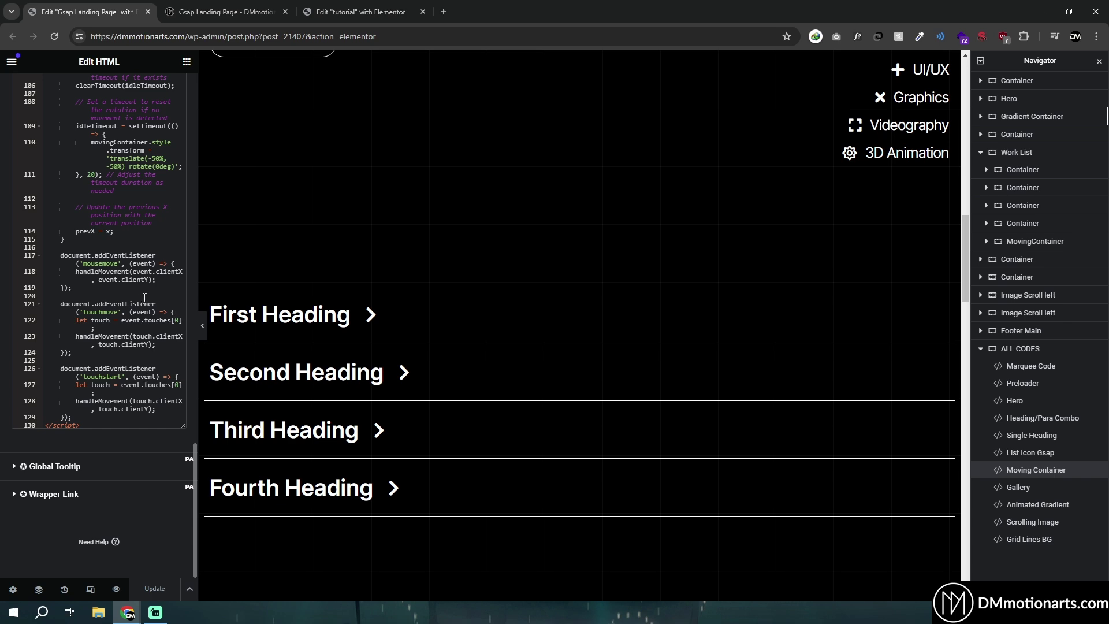
scroll(145, 297, up, 2)
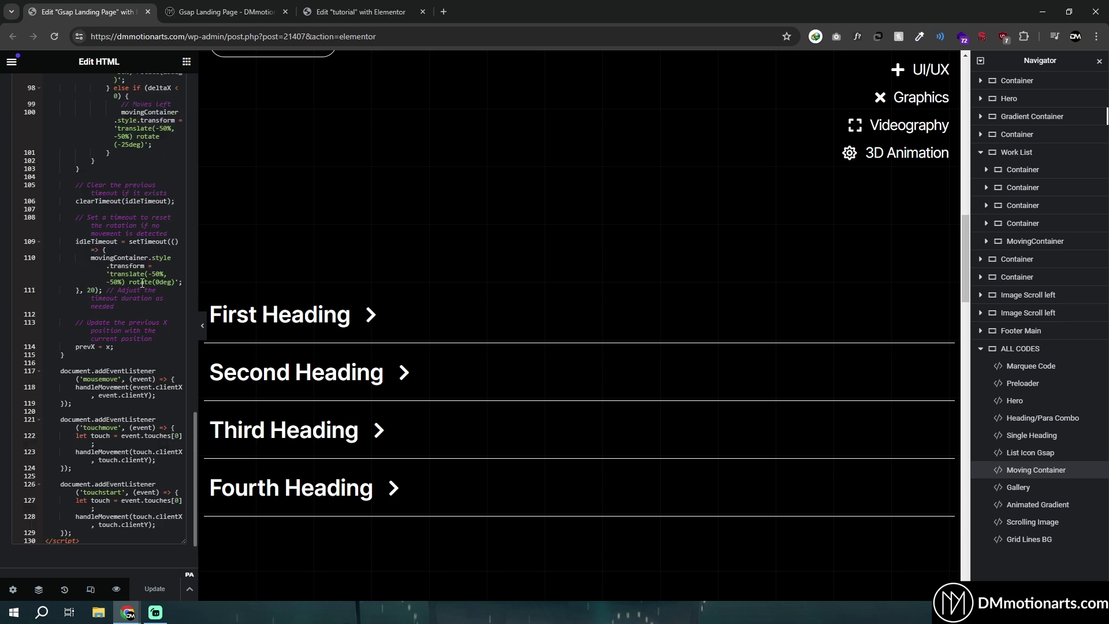
click(231, 9)
click(132, 7)
click(233, 7)
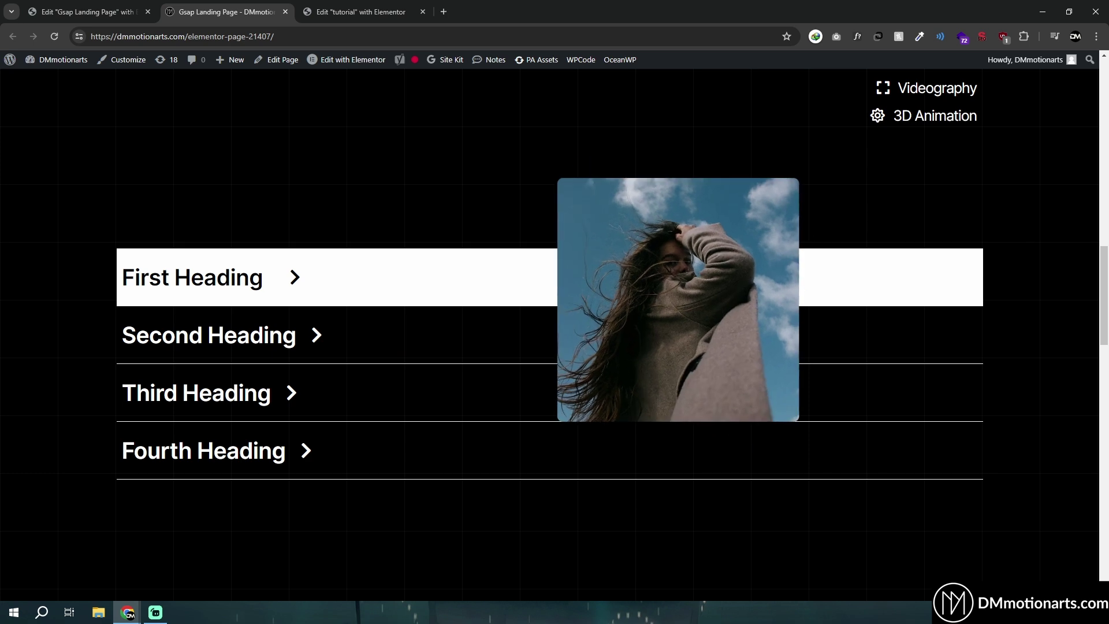
- On the tutorial page, add a container inside the first container and set the parent's Justify Content to center
click(356, 11)
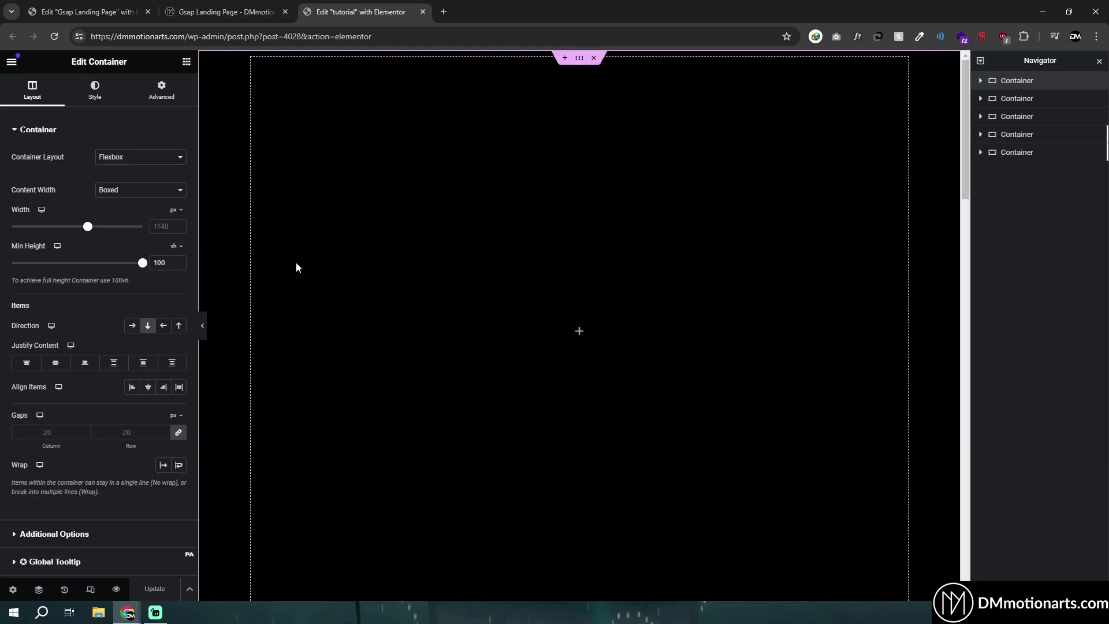
click(186, 62)
click(543, 351)
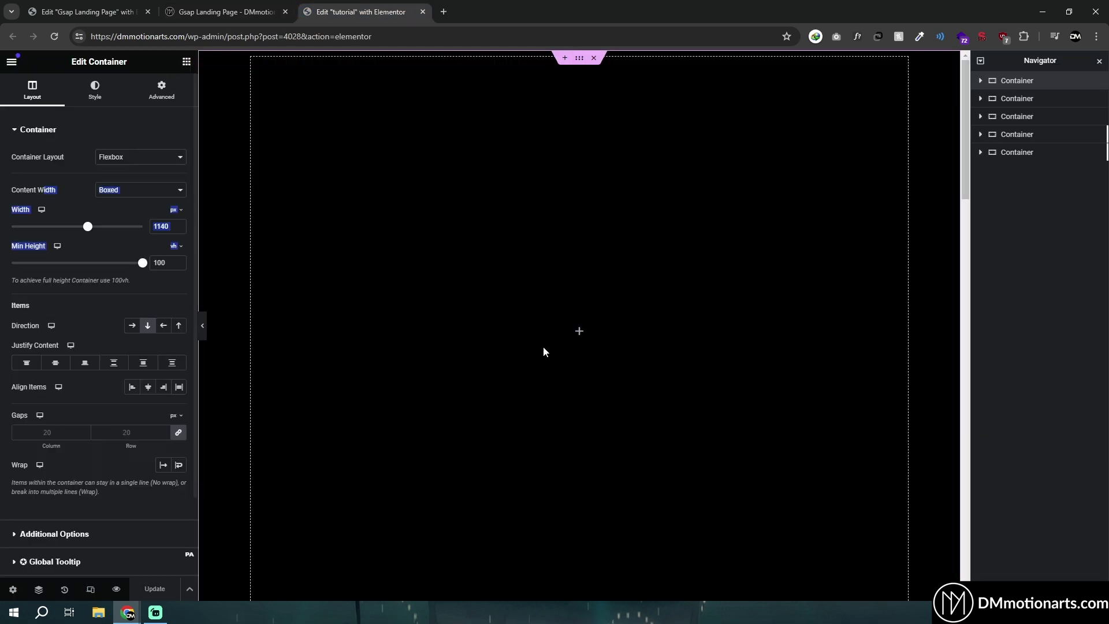
click(185, 62)
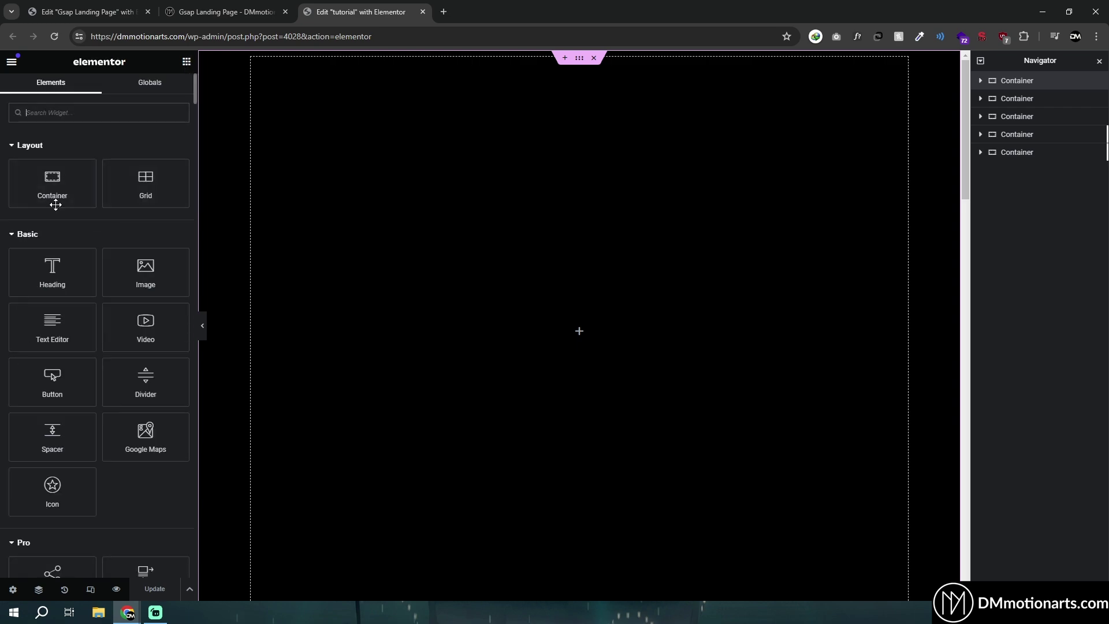
drag(55, 197, 501, 337)
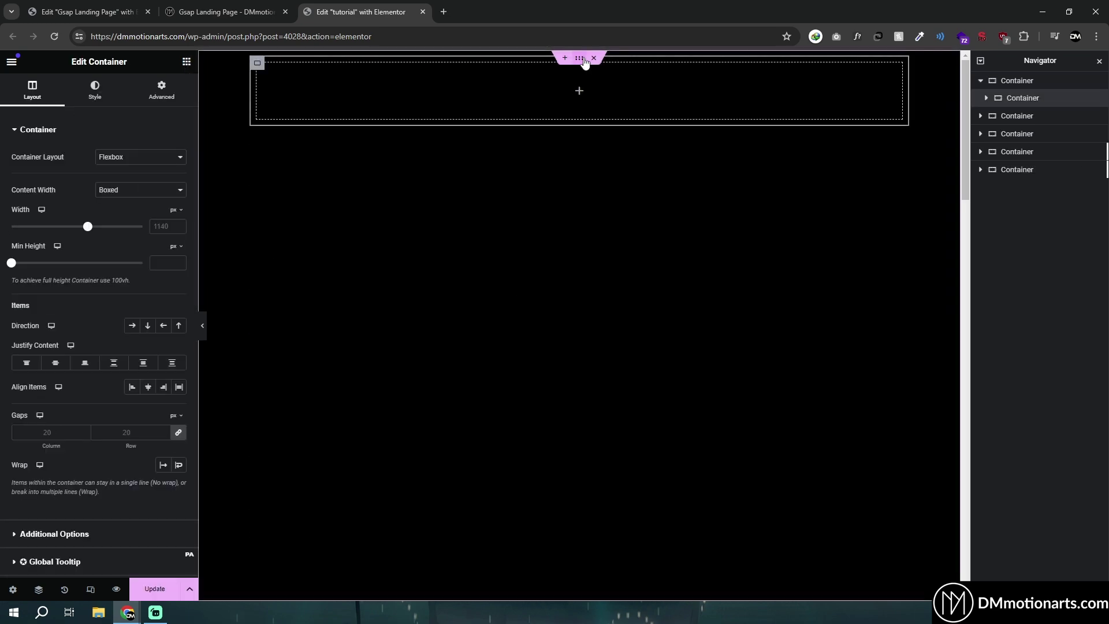
click(500, 337)
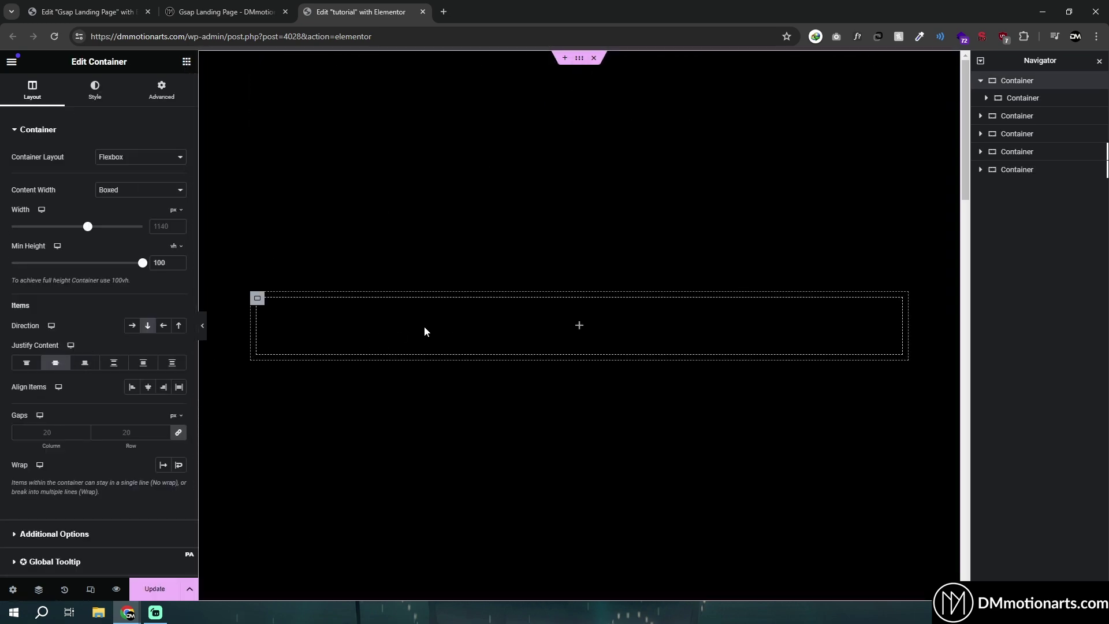
click(93, 11)
click(225, 12)
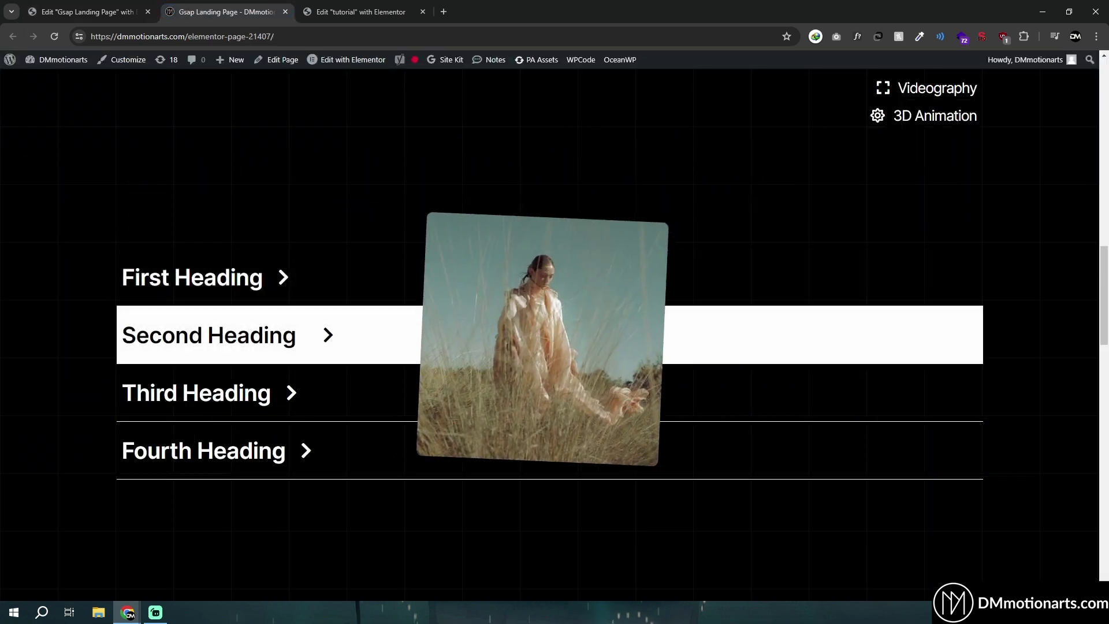
click(361, 12)
click(225, 12)
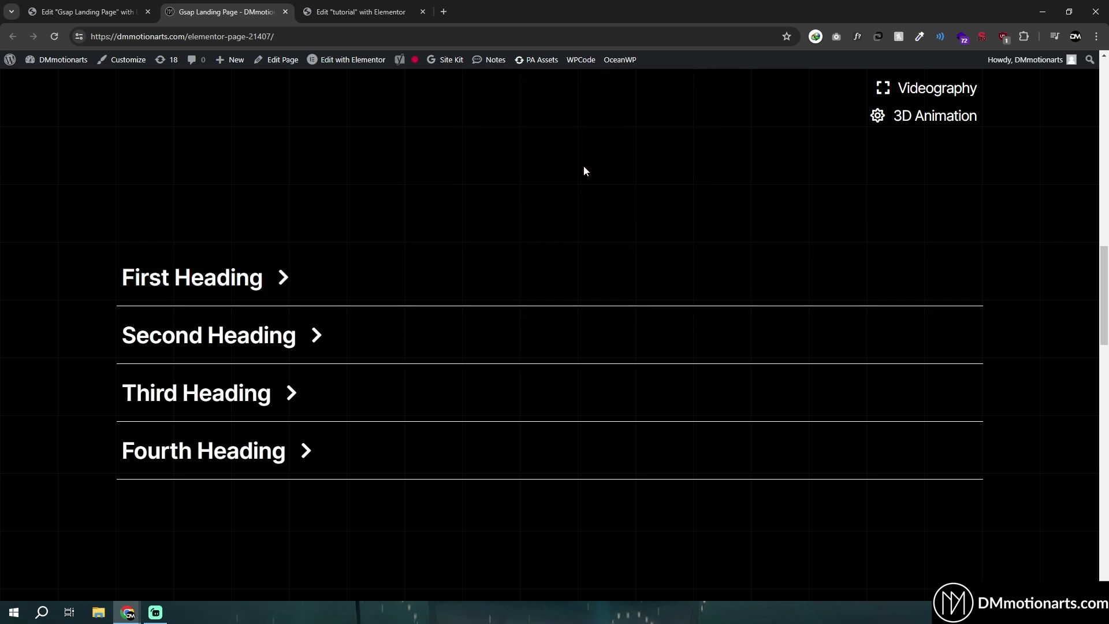
- Rename the tutorial page's nested container to "Title Container" and set its content width to Full Width
click(313, 7)
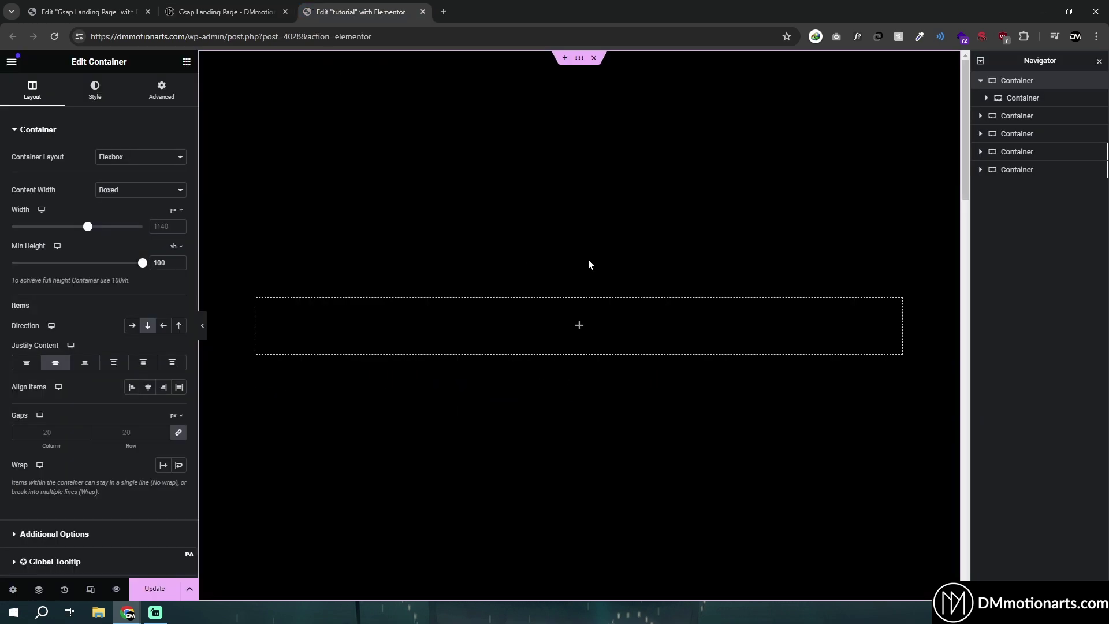
click(1019, 99)
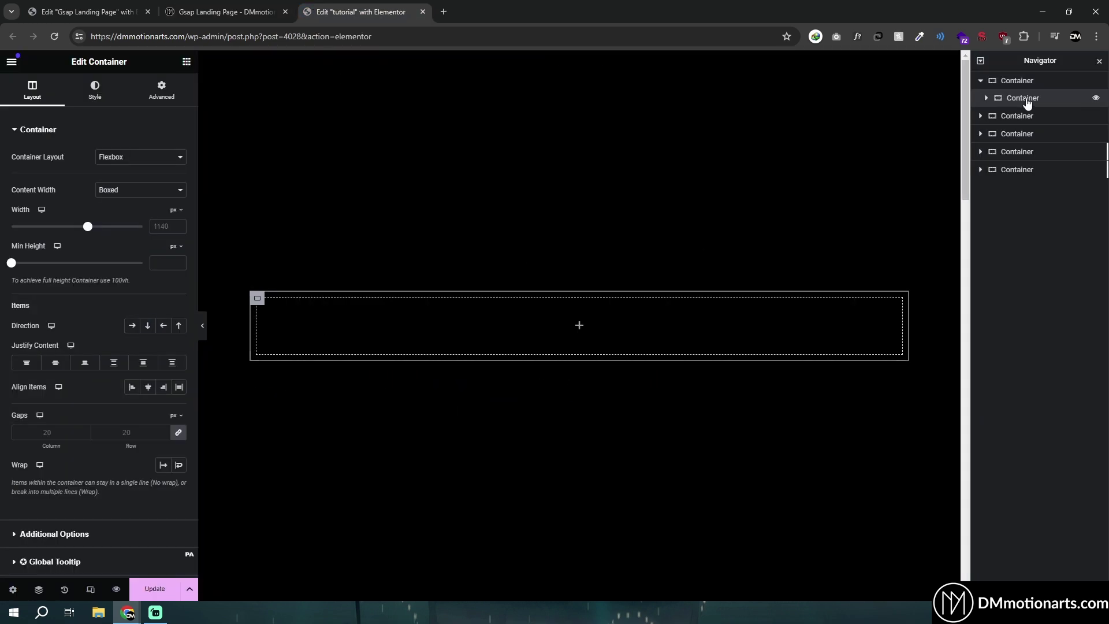
double_click(1026, 99)
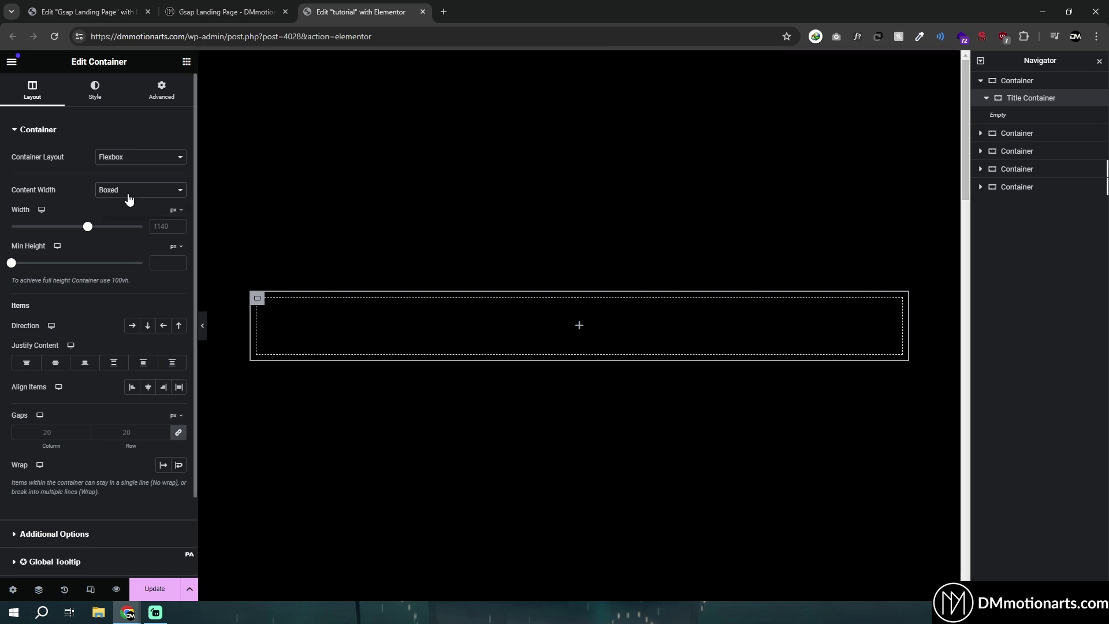
click(124, 218)
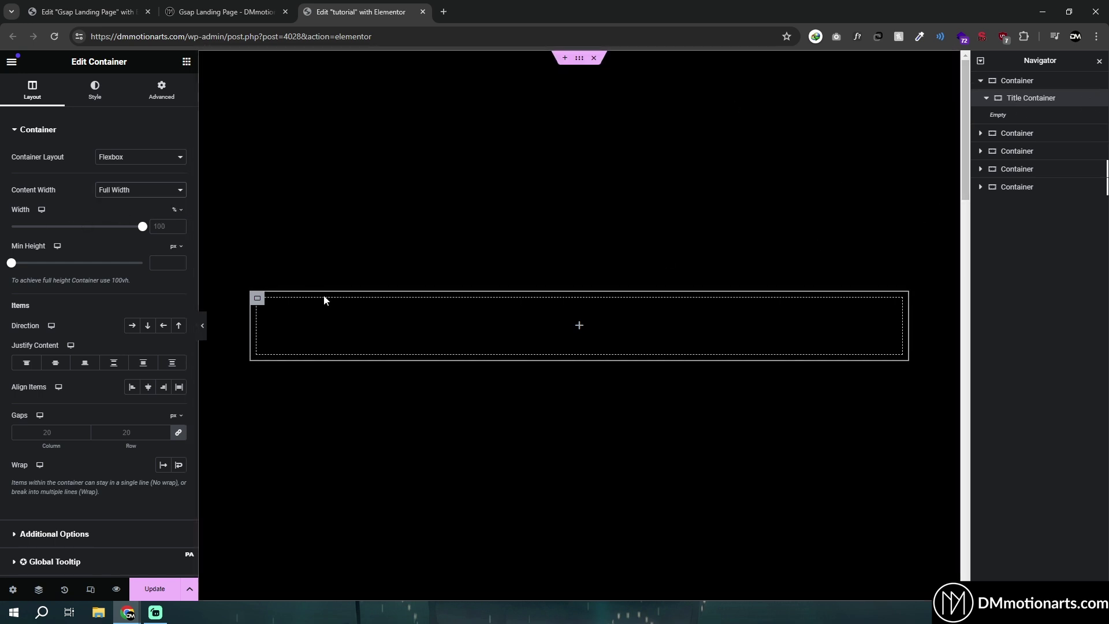
right_click(1043, 100)
click(825, 148)
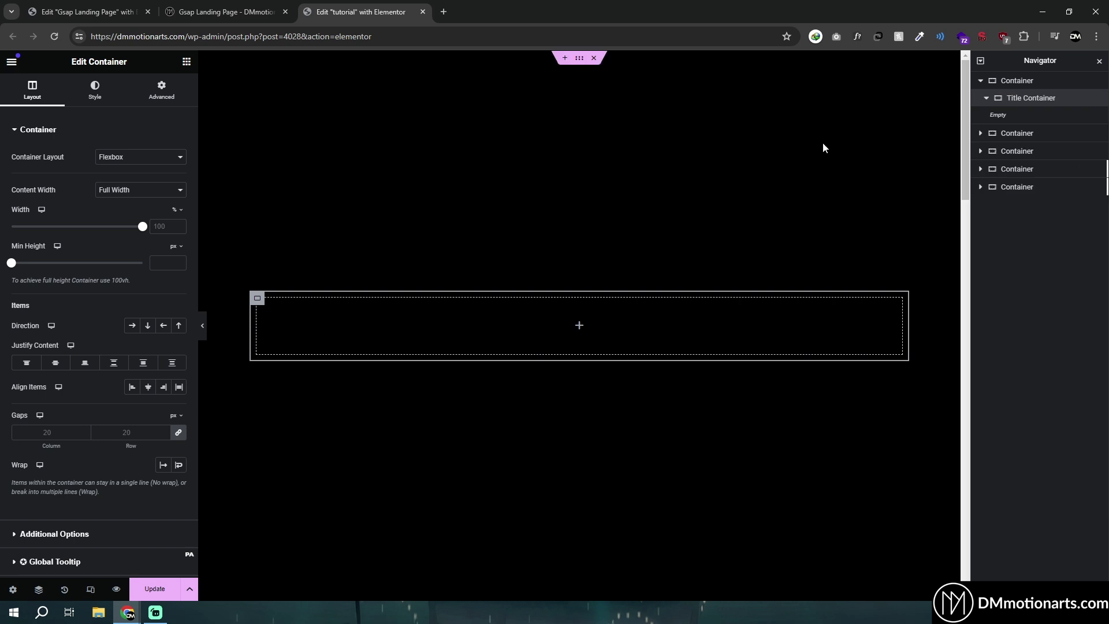
- Assign the CSS class dm-item to the Title Container
click(159, 93)
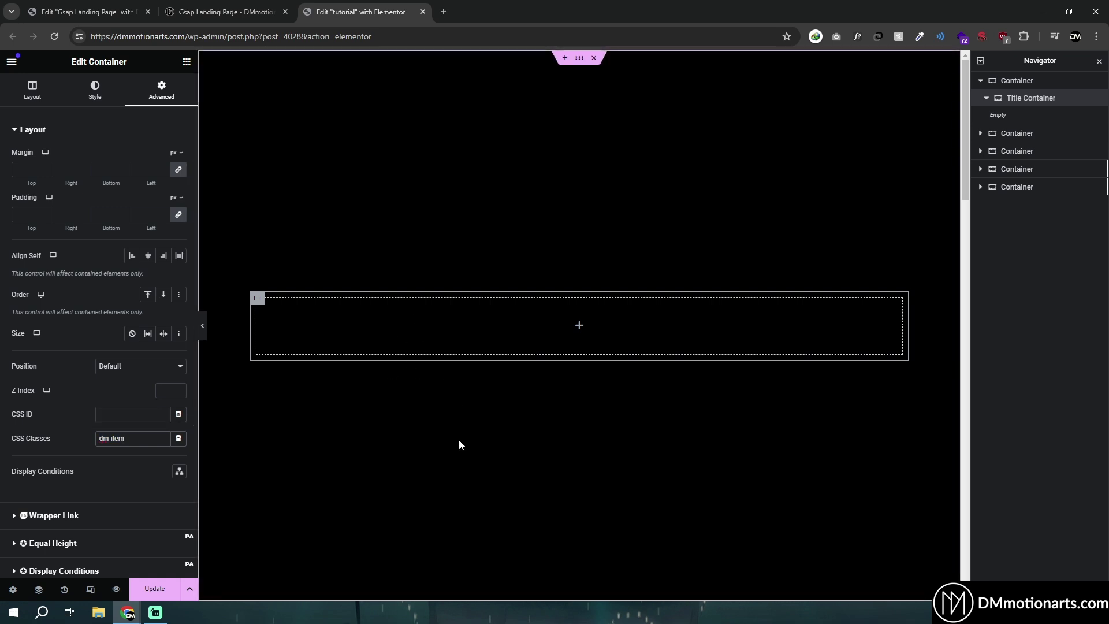
scroll(421, 488, down, 6)
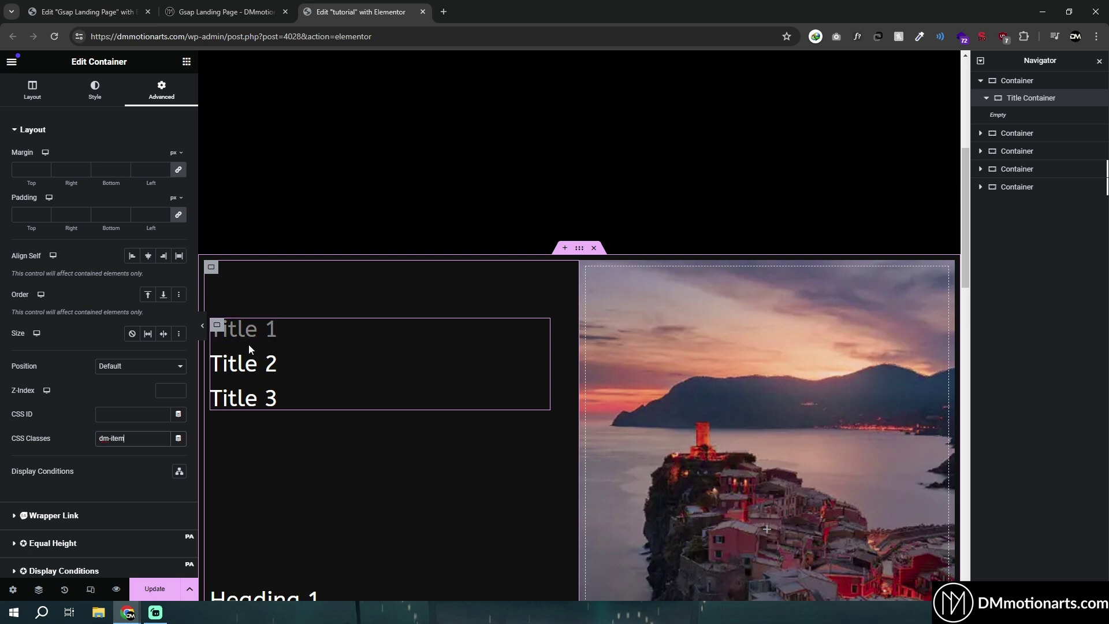
scroll(248, 344, up, 6)
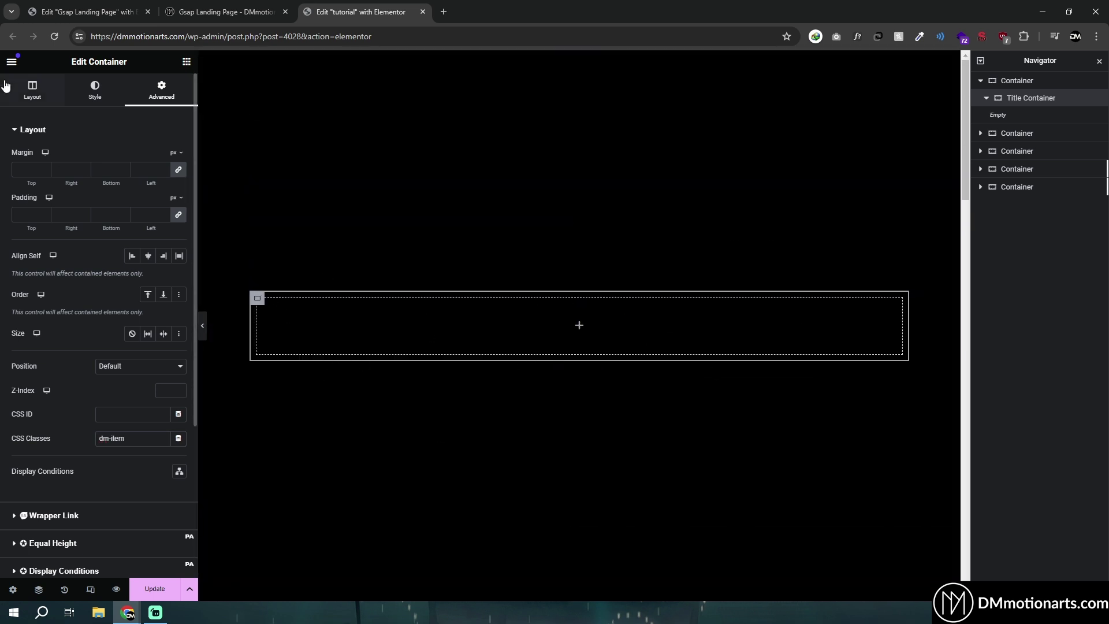
- Add a Heading widget inside the Title Container and set the container's minimum height to 100 px
click(33, 91)
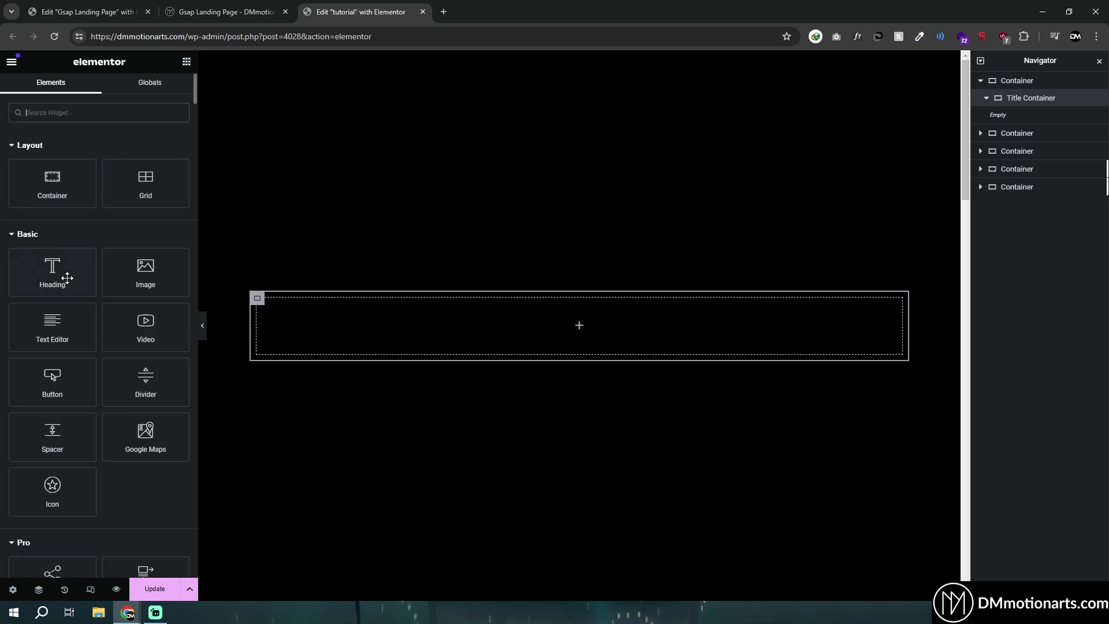
drag(64, 277, 284, 327)
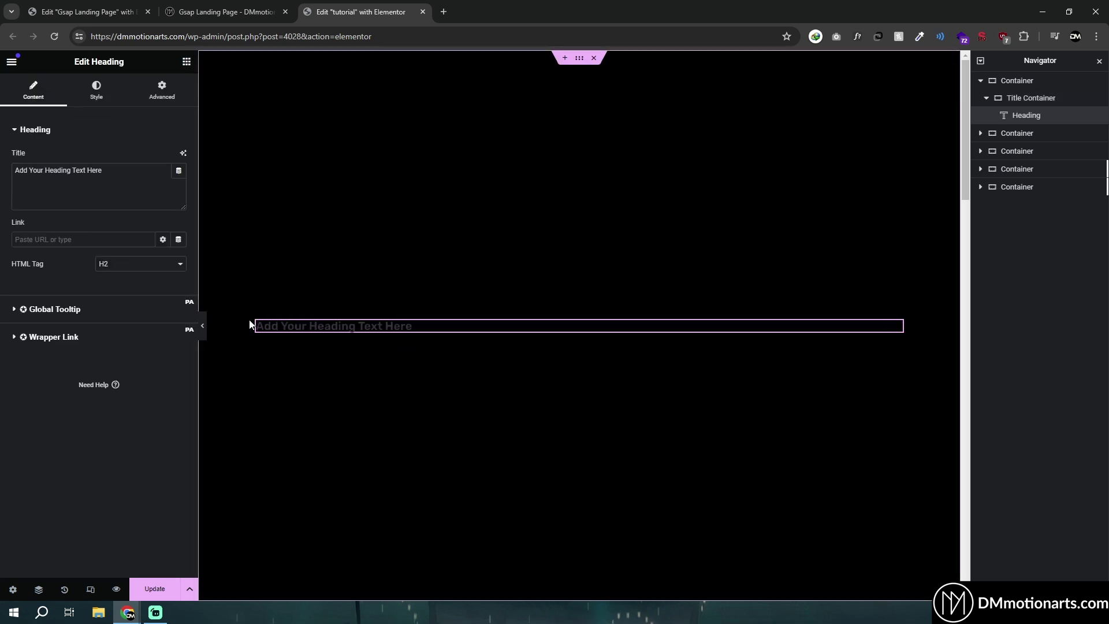
click(411, 334)
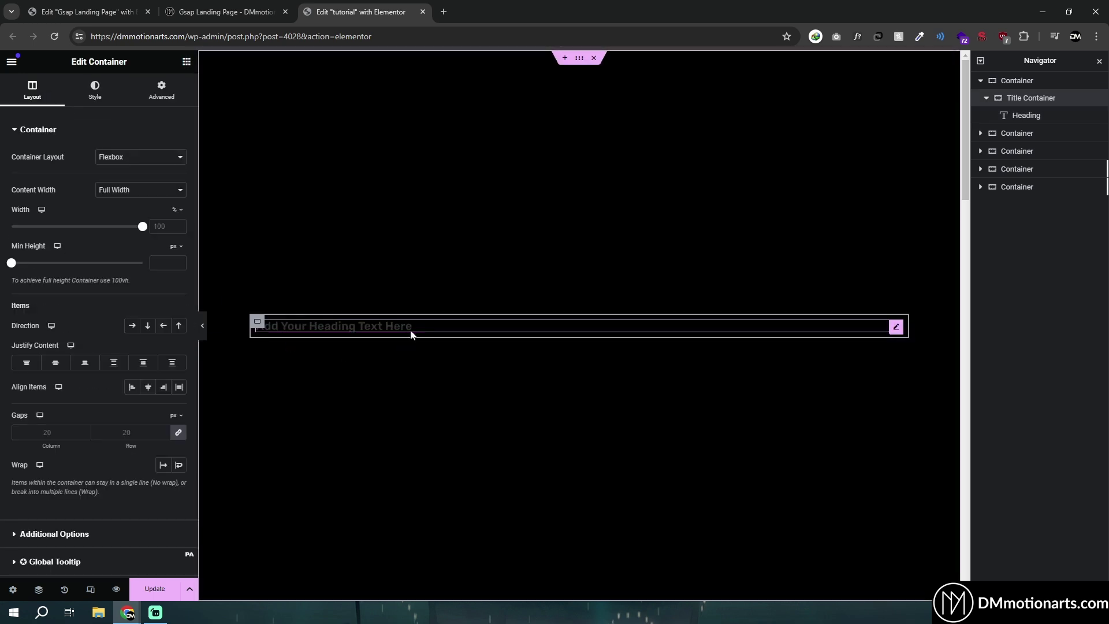
click(171, 263)
text(100)
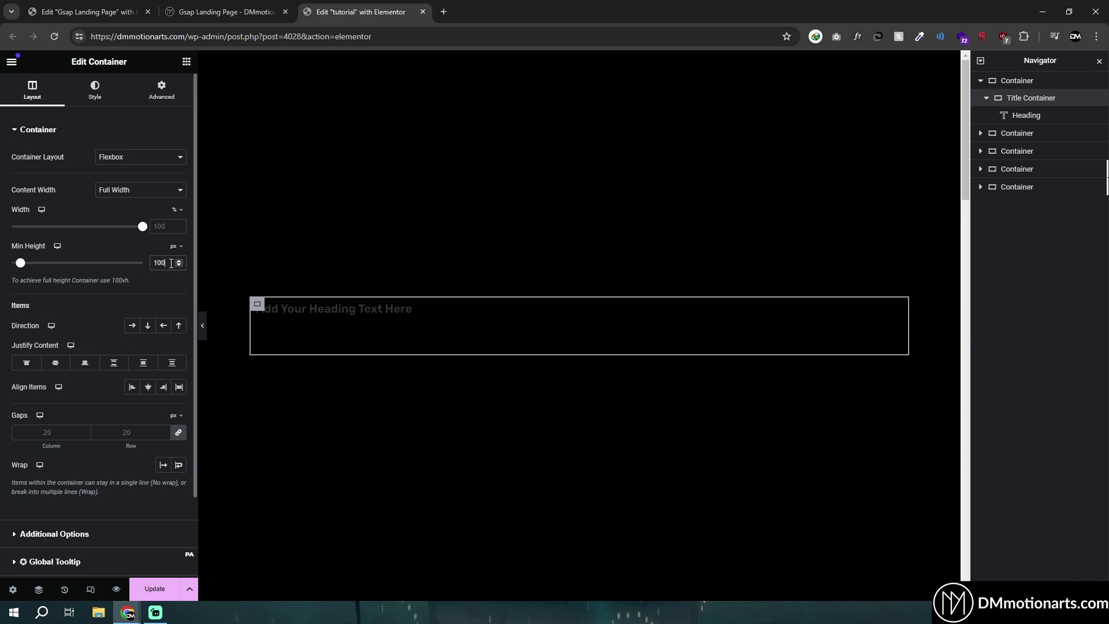
- Center the Title Container's content with Justify Content and set its heading's text color to white
click(60, 369)
click(383, 325)
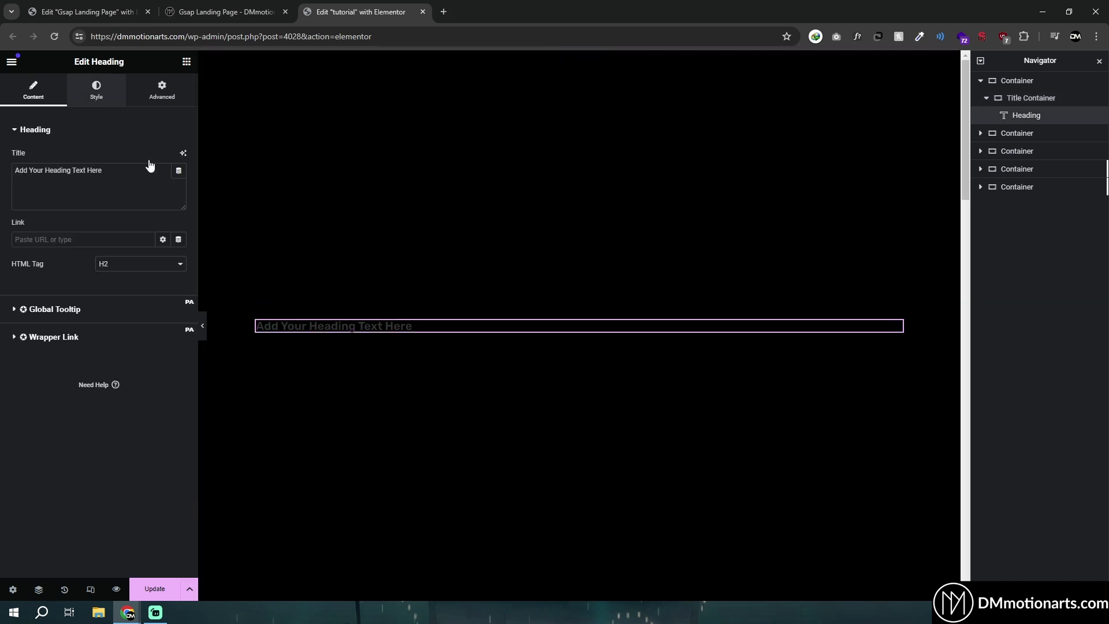
click(95, 89)
click(179, 181)
click(107, 222)
click(196, 197)
- Enlarge the heading's font size and change its title text to "First Title"
click(179, 205)
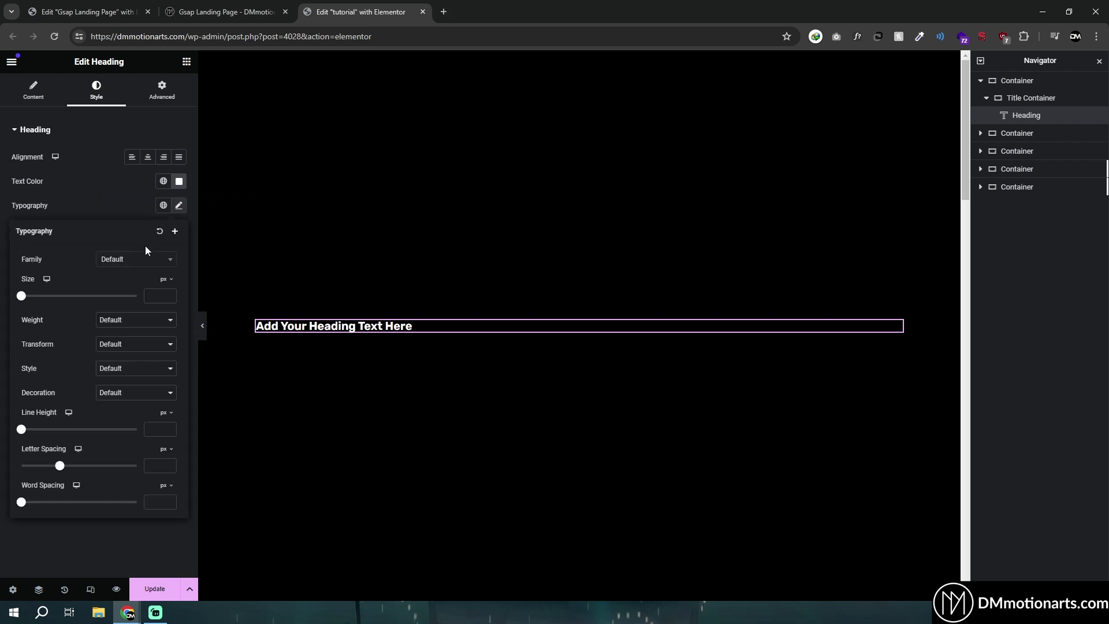
drag(23, 297, 45, 297)
click(41, 95)
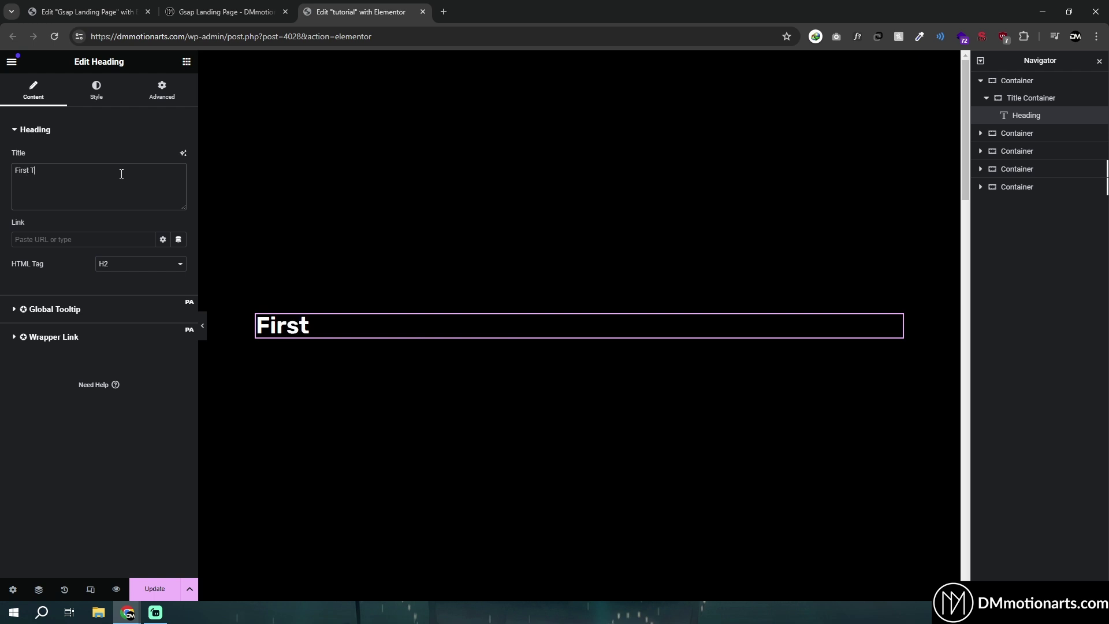
- Change the First Title heading's font family, and set the Title Container to row direction with its items aligned to center
click(96, 90)
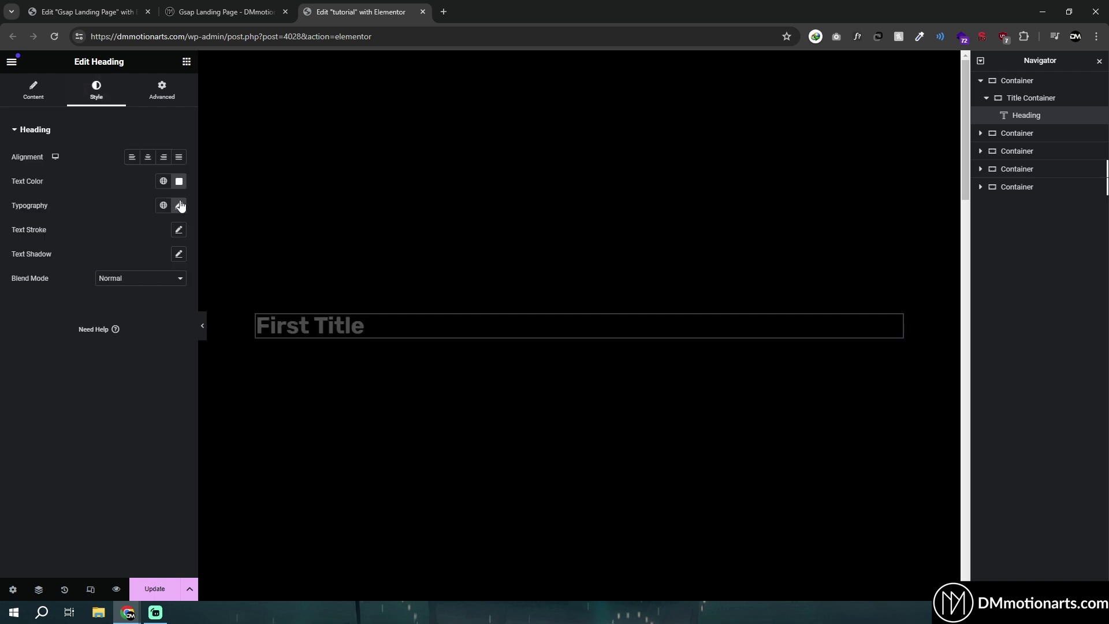
click(179, 205)
click(170, 263)
text(ight)
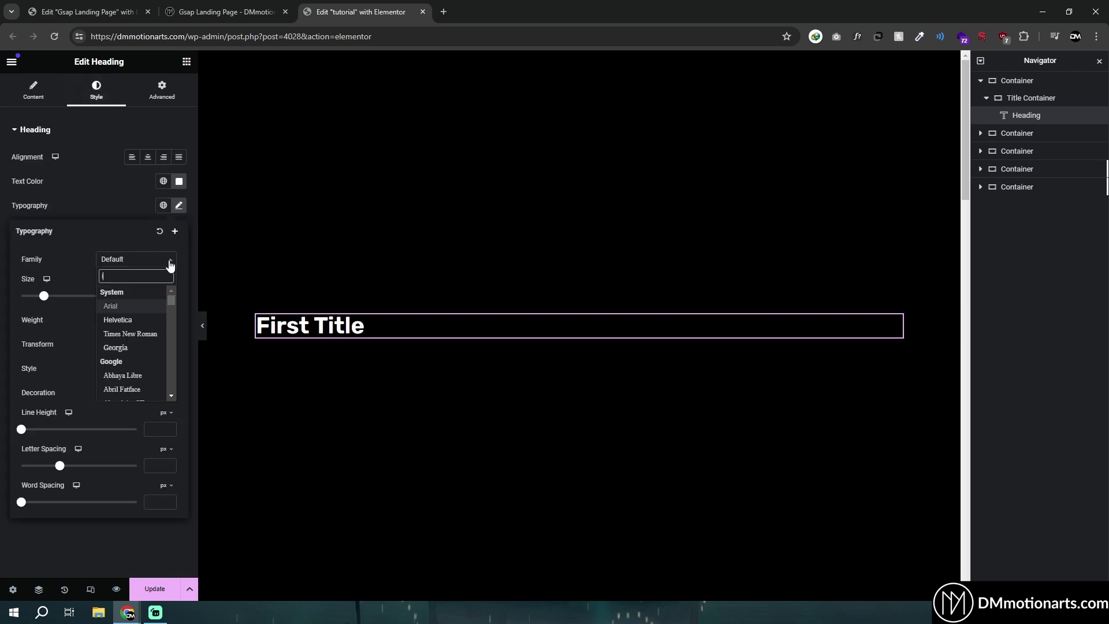
click(1, 289)
click(257, 306)
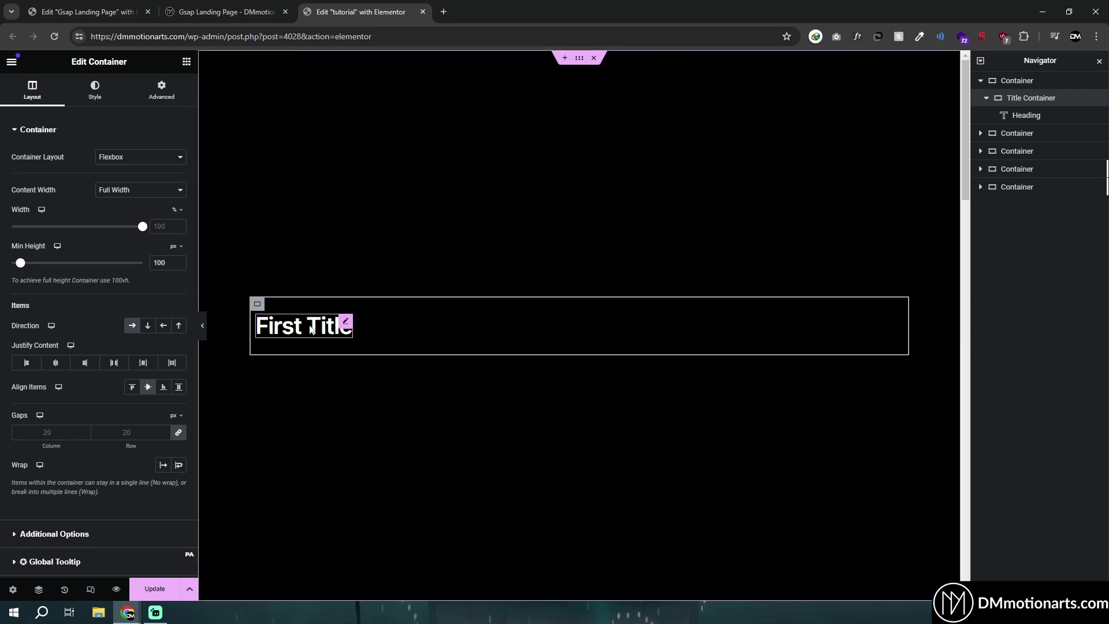
- Copy the chevron icon beside First Heading on the Gsap Landing Page and paste it into the tutorial page's Title Container after the heading
click(186, 64)
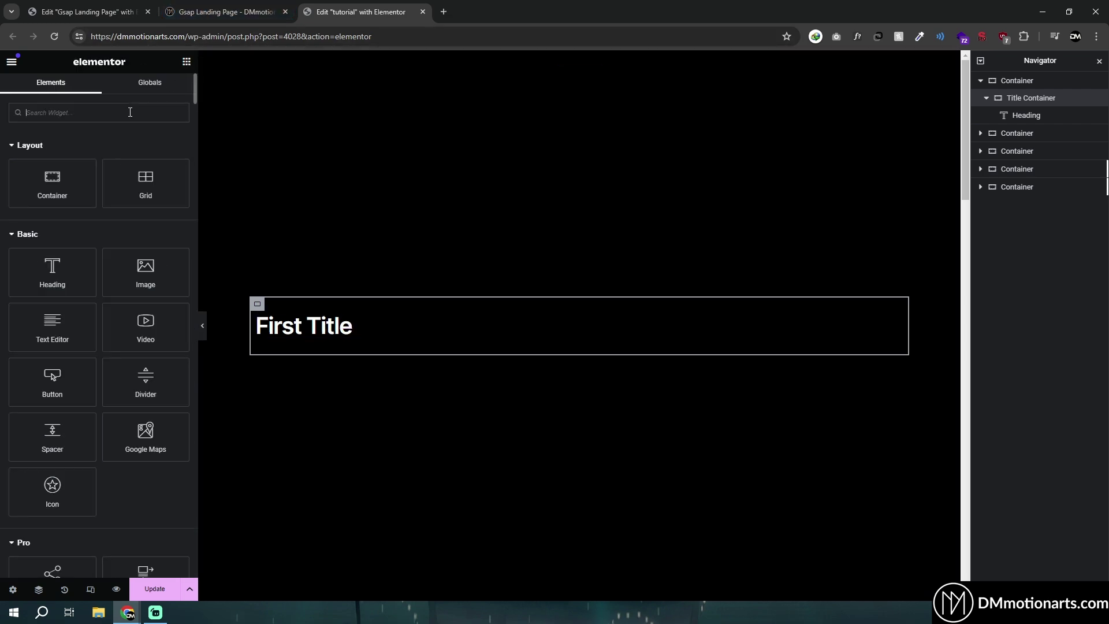
text(scroll)
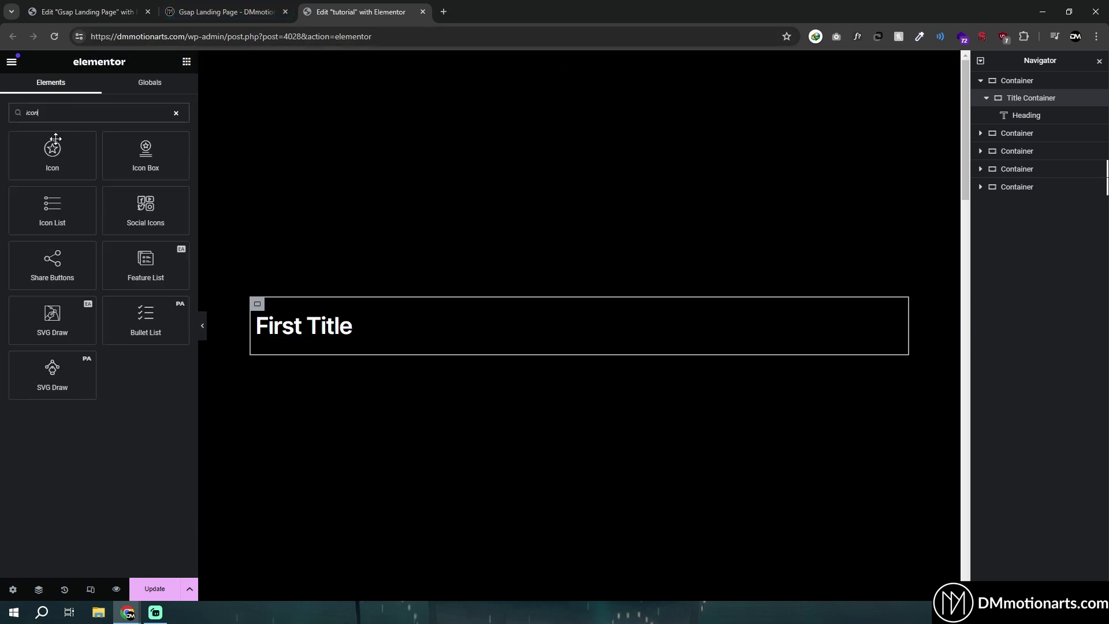
click(75, 7)
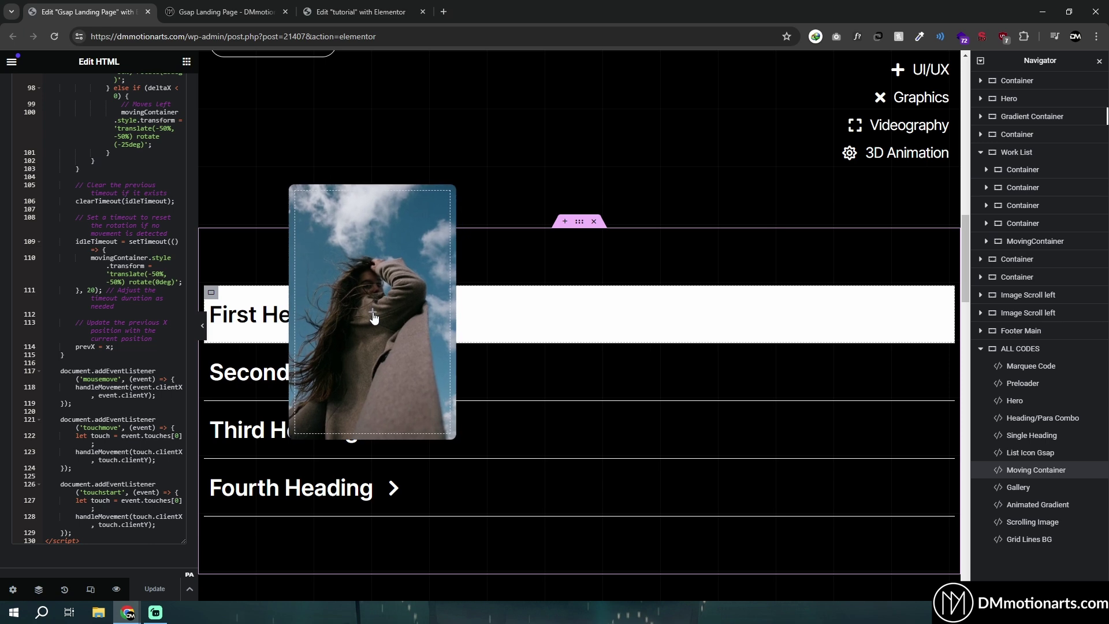
right_click(379, 313)
key(Escape)
key(ctrl+shift+Tab)
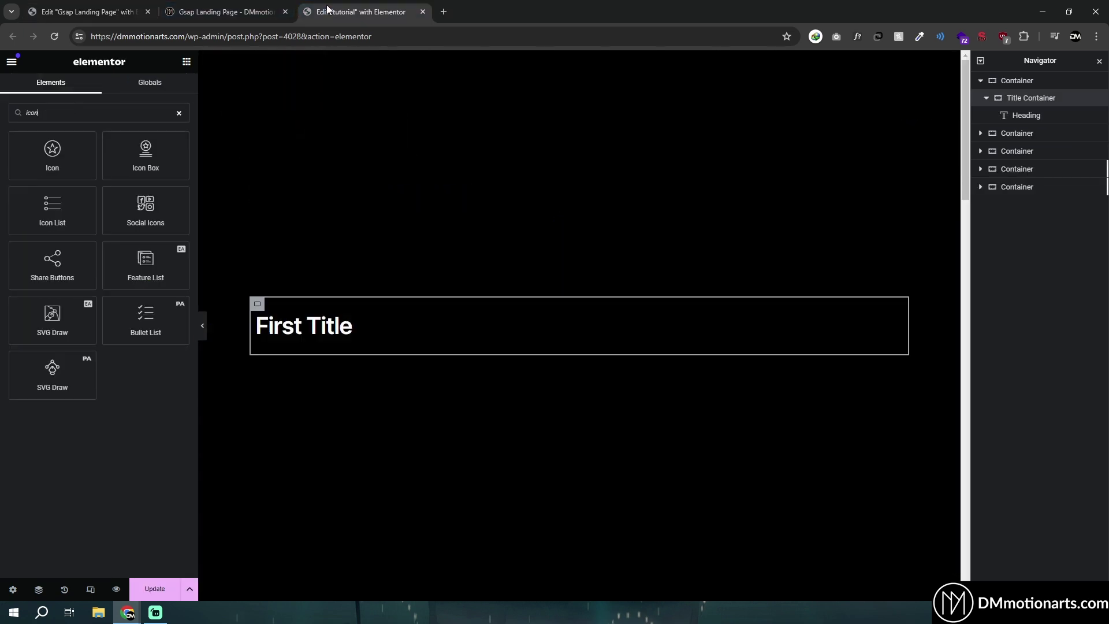
right_click(335, 324)
click(357, 318)
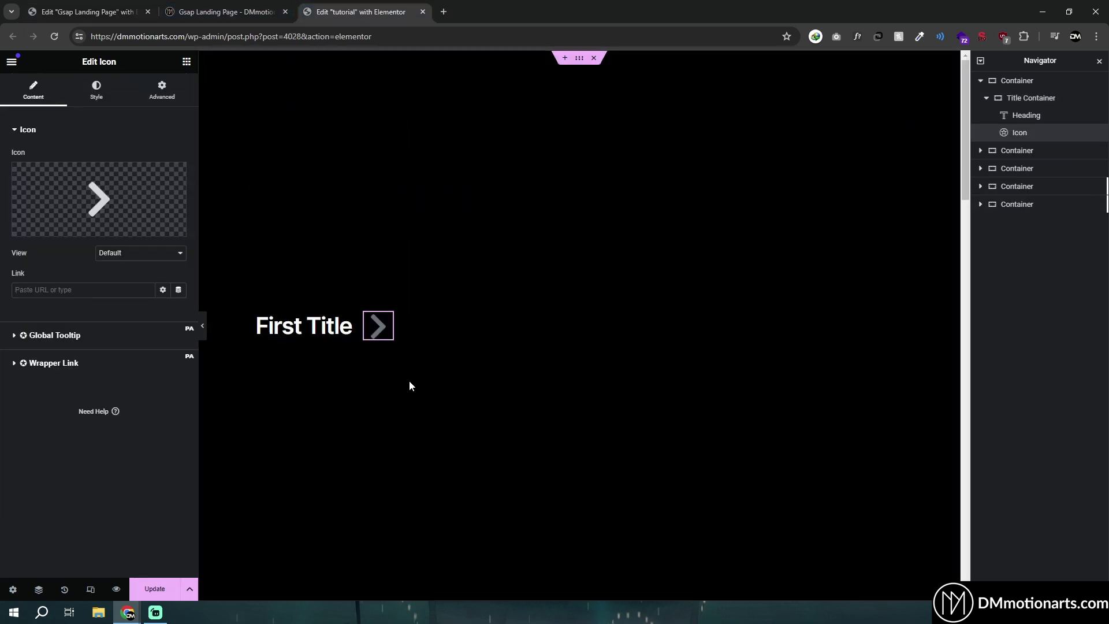
- Review the pasted chevron icon's style settings and its assigned CSS class
click(97, 90)
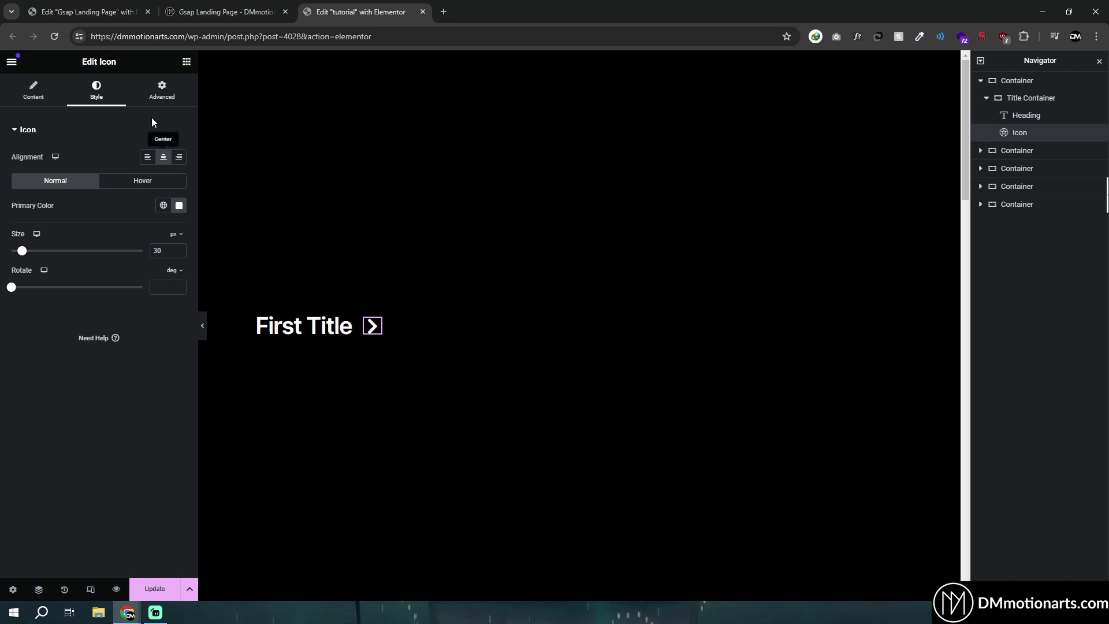
click(33, 92)
click(145, 101)
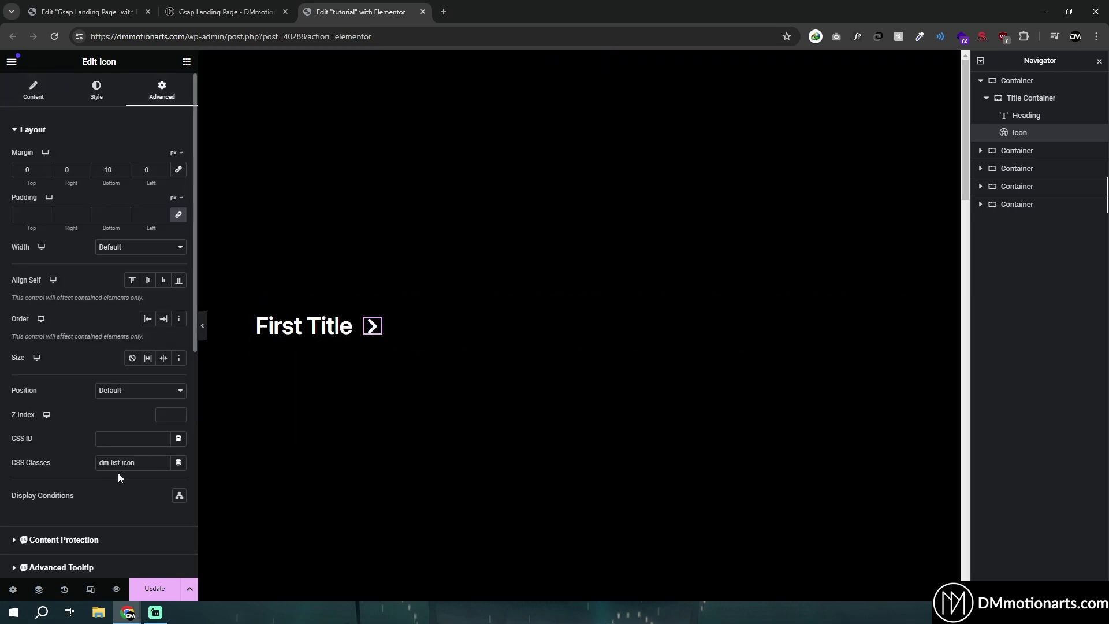
double_click(102, 463)
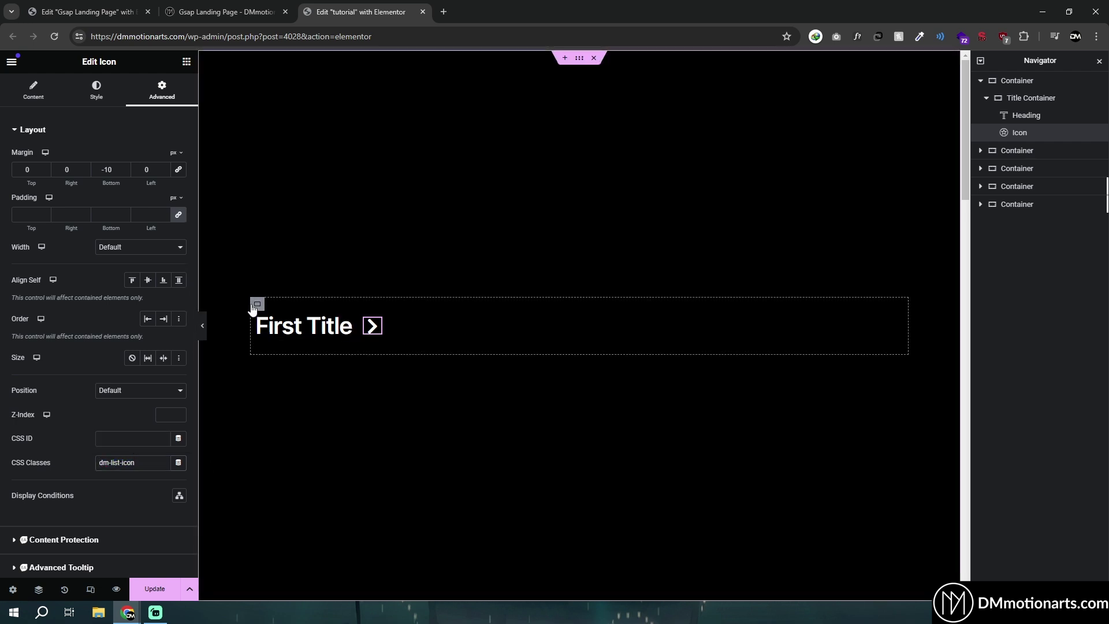
- Give the Title Container a solid white border with a bottom width of 1 px and 0 on the other sides, and preview it
click(257, 304)
click(95, 90)
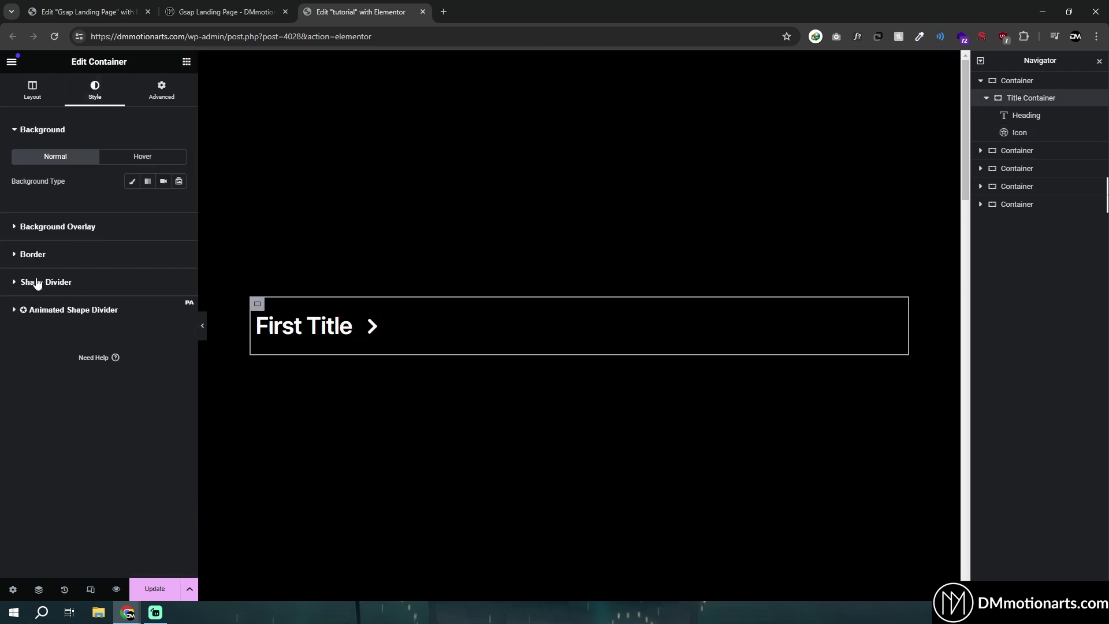
click(121, 254)
click(138, 267)
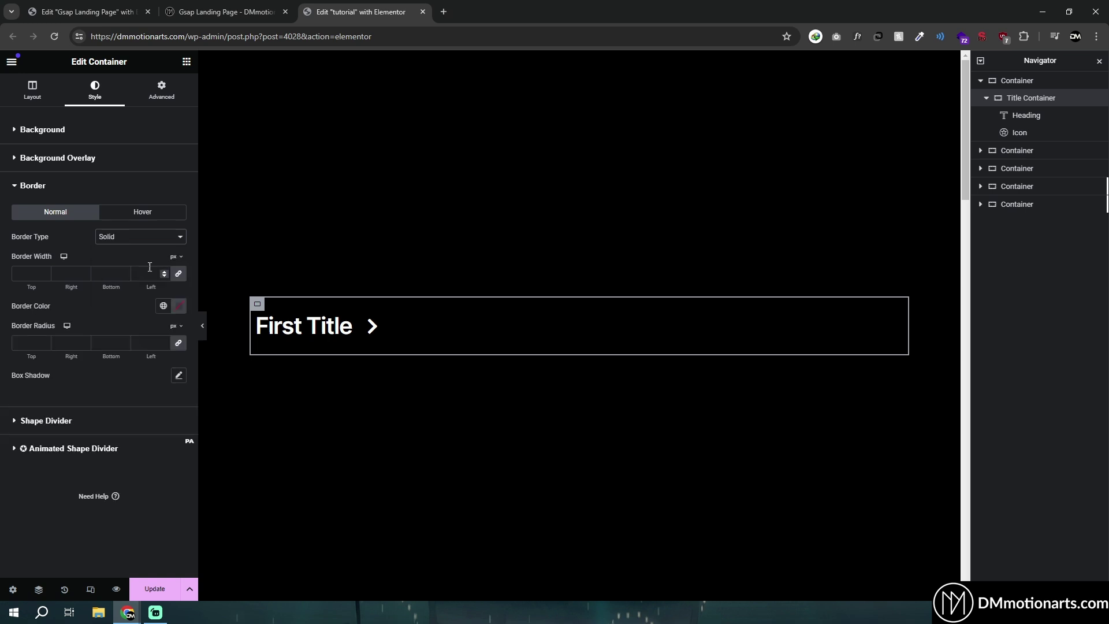
click(179, 310)
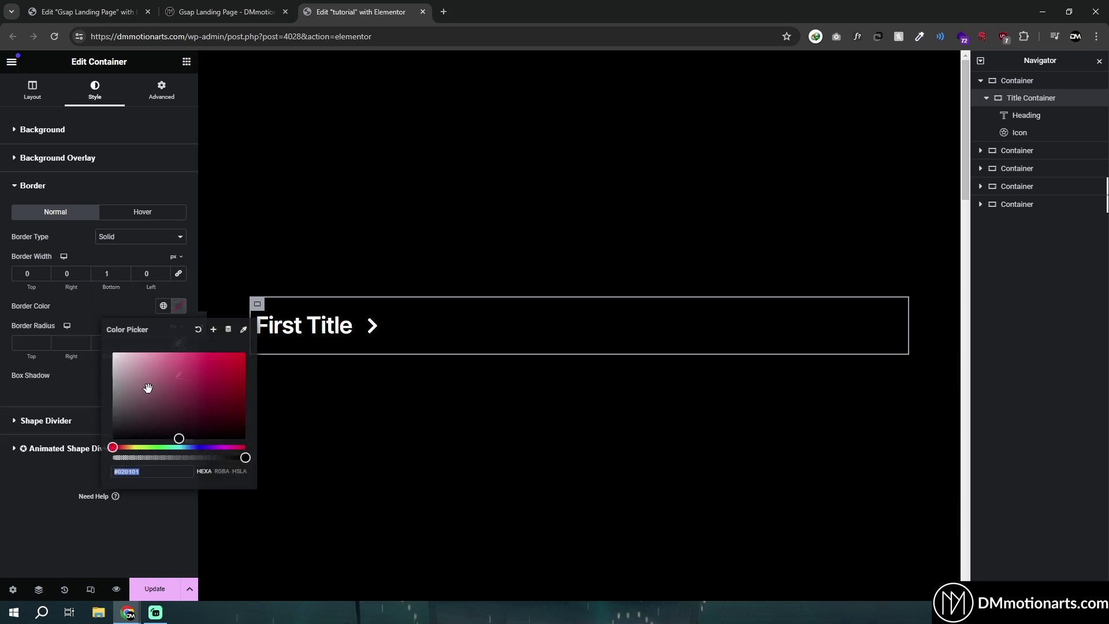
click(219, 337)
click(202, 325)
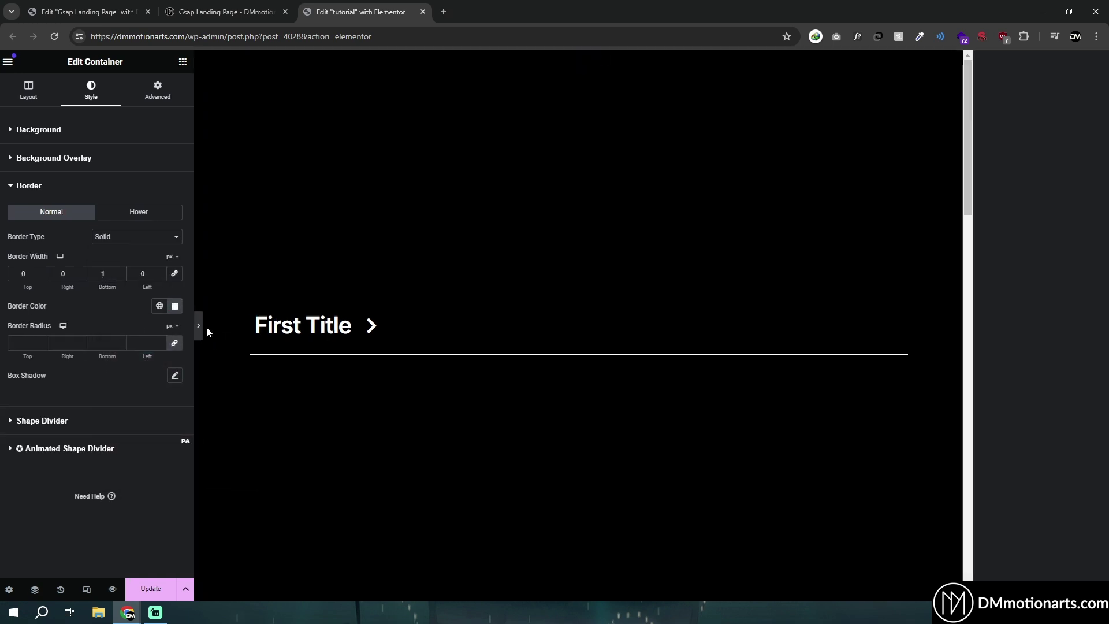
click(4, 326)
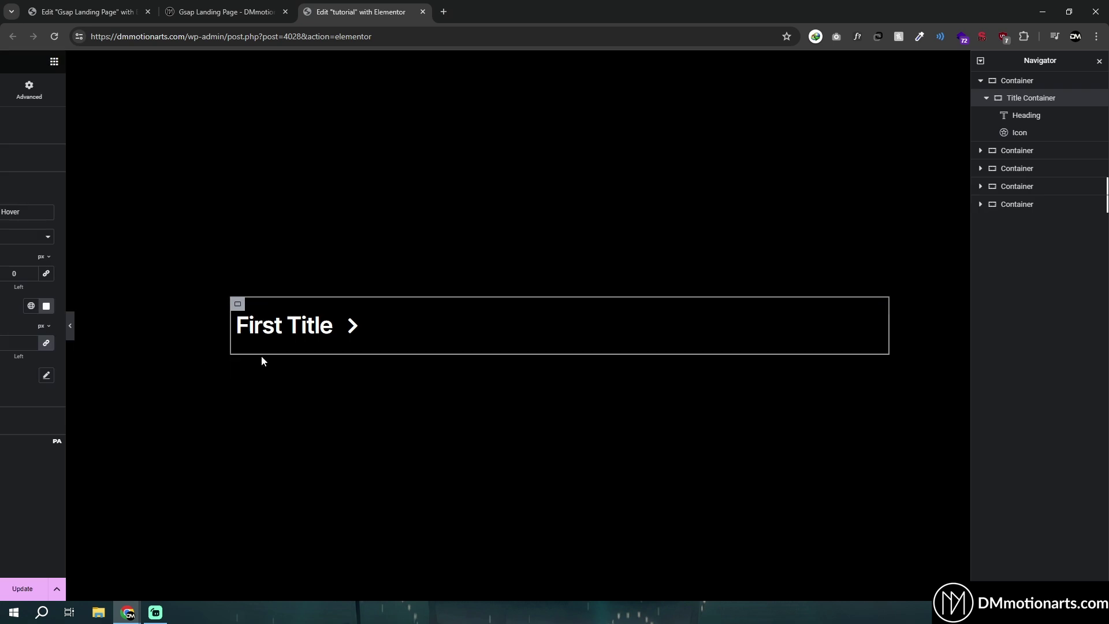
- Duplicate the Title Container twice and set the parent container's column and row gaps to 0
right_click(265, 324)
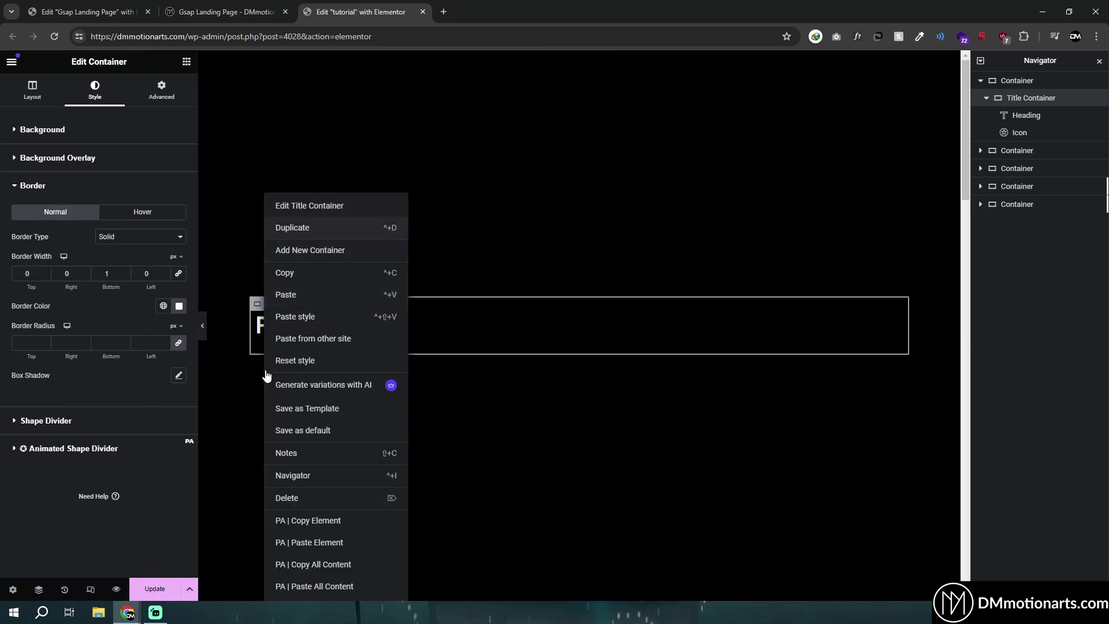
click(292, 227)
right_click(261, 358)
click(289, 228)
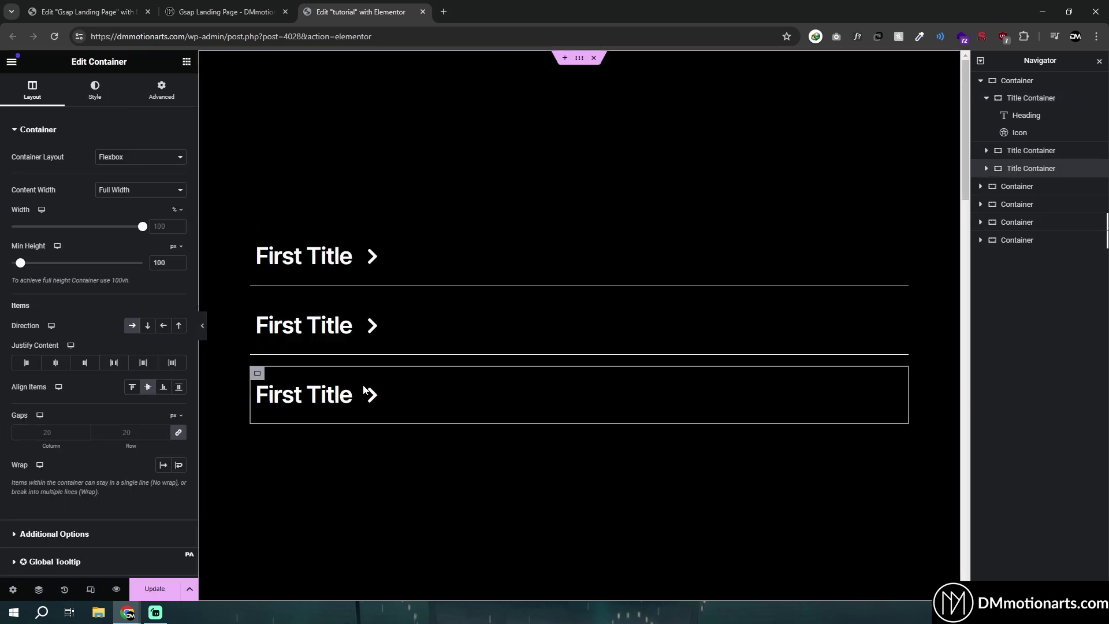
click(577, 65)
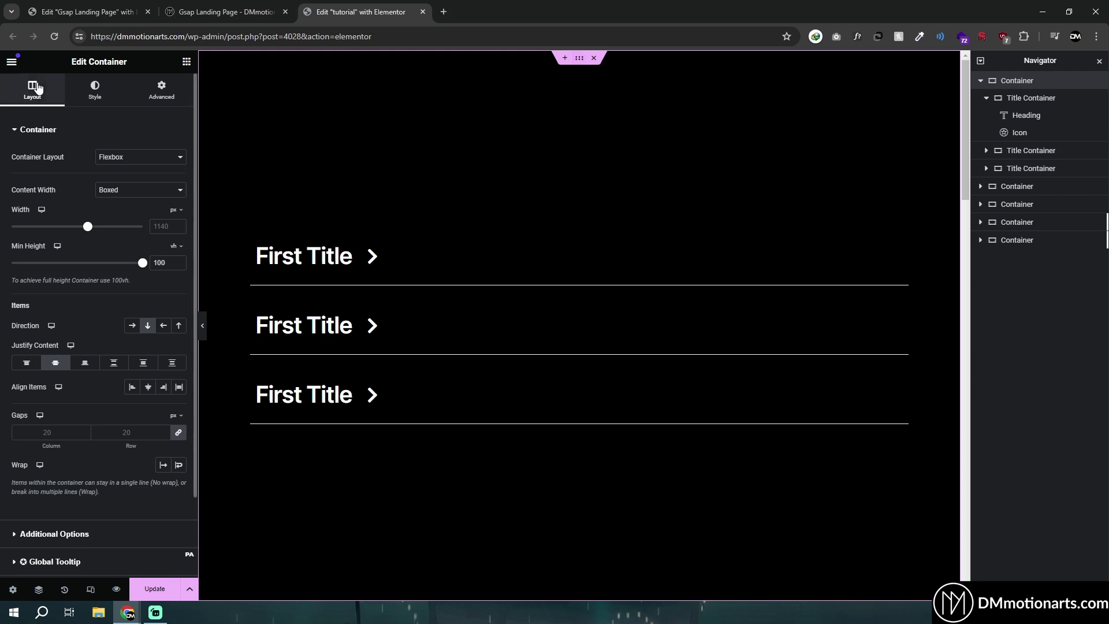
text(0)
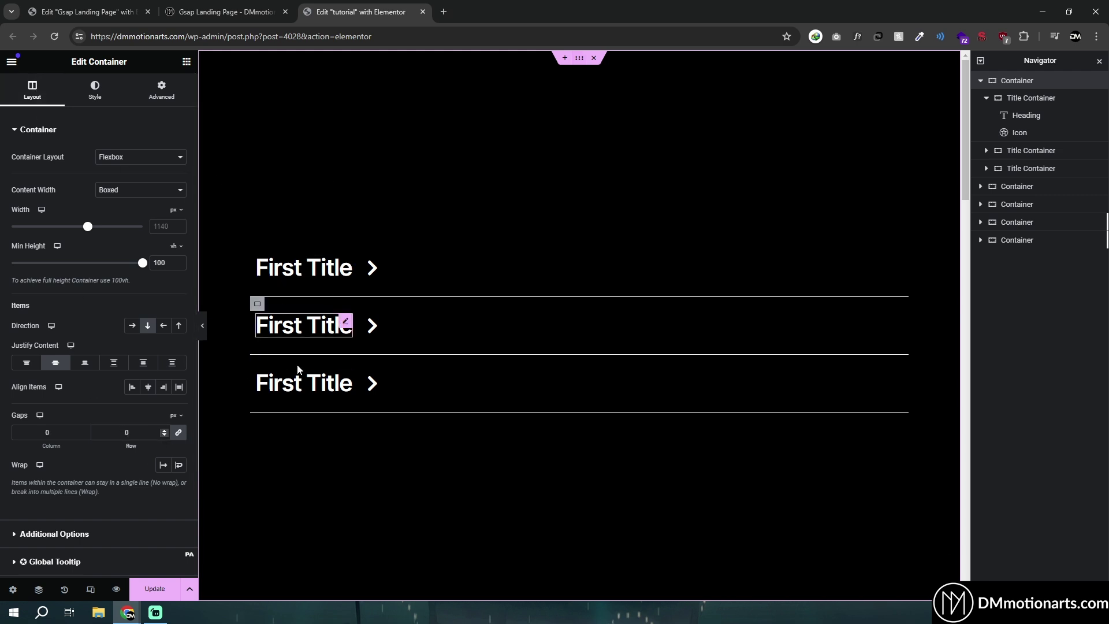
- Compare the tutorial page's title list with the heading list on the Gsap Landing Page
click(203, 327)
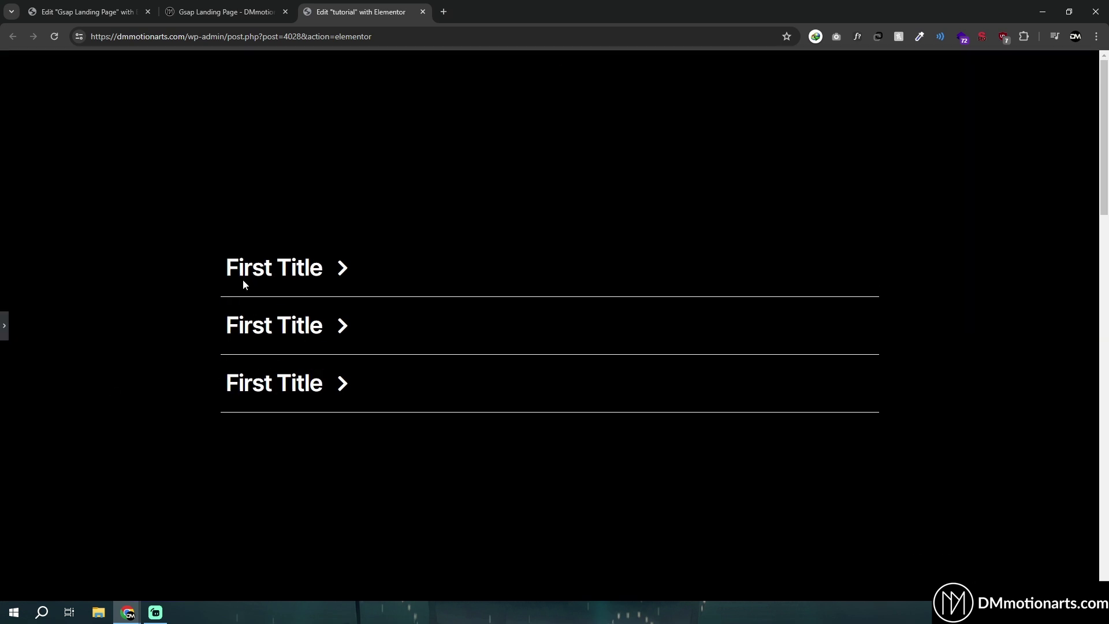
click(225, 11)
click(87, 11)
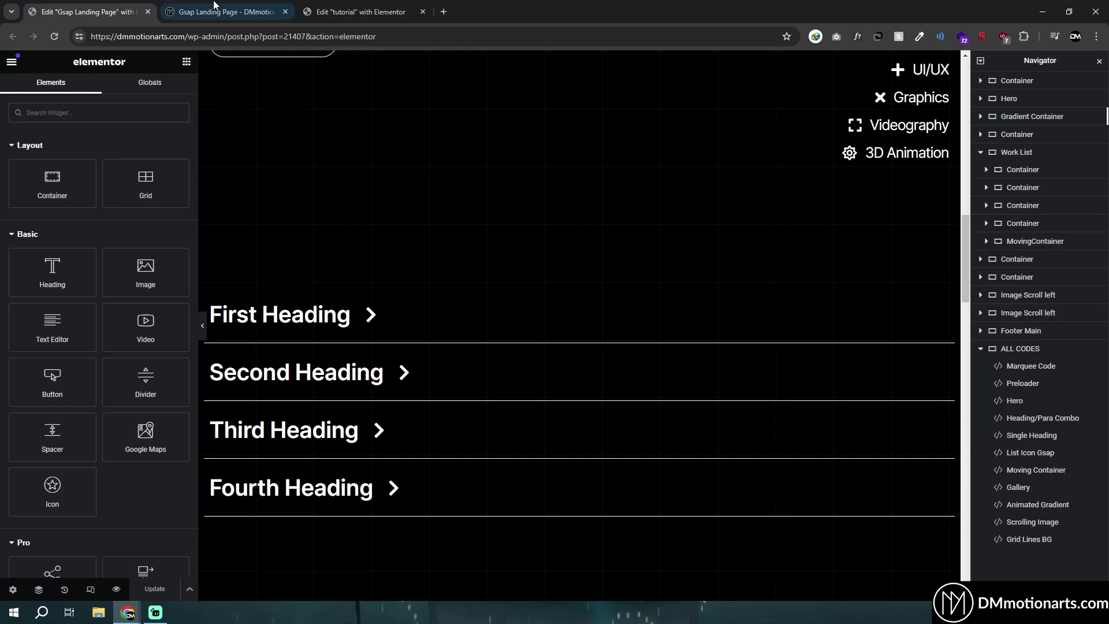
click(226, 11)
click(348, 7)
click(4, 340)
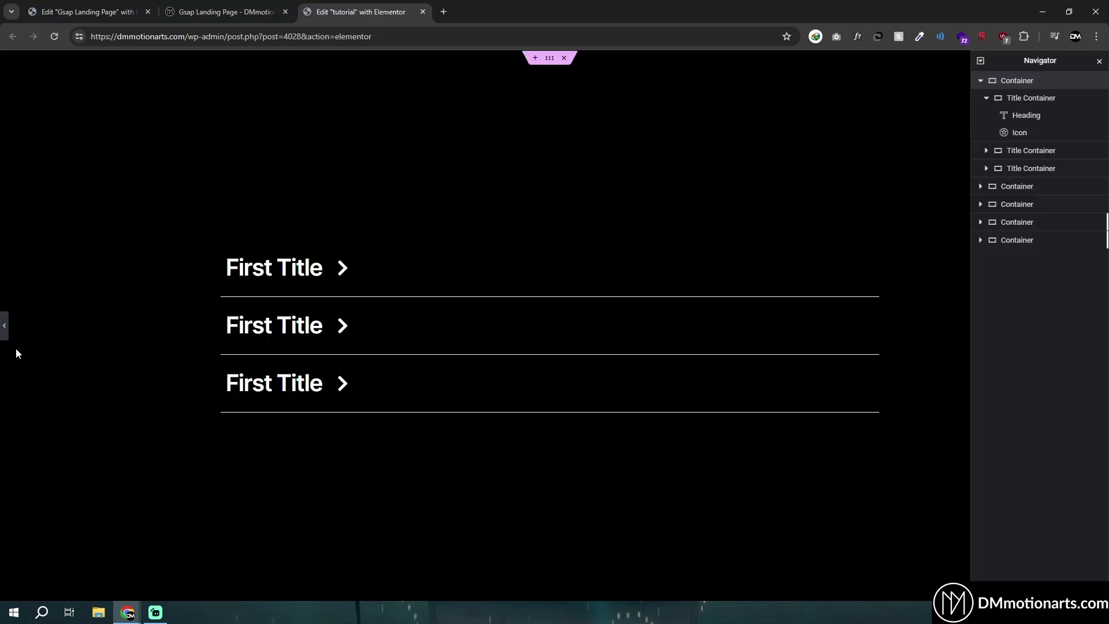
click(245, 11)
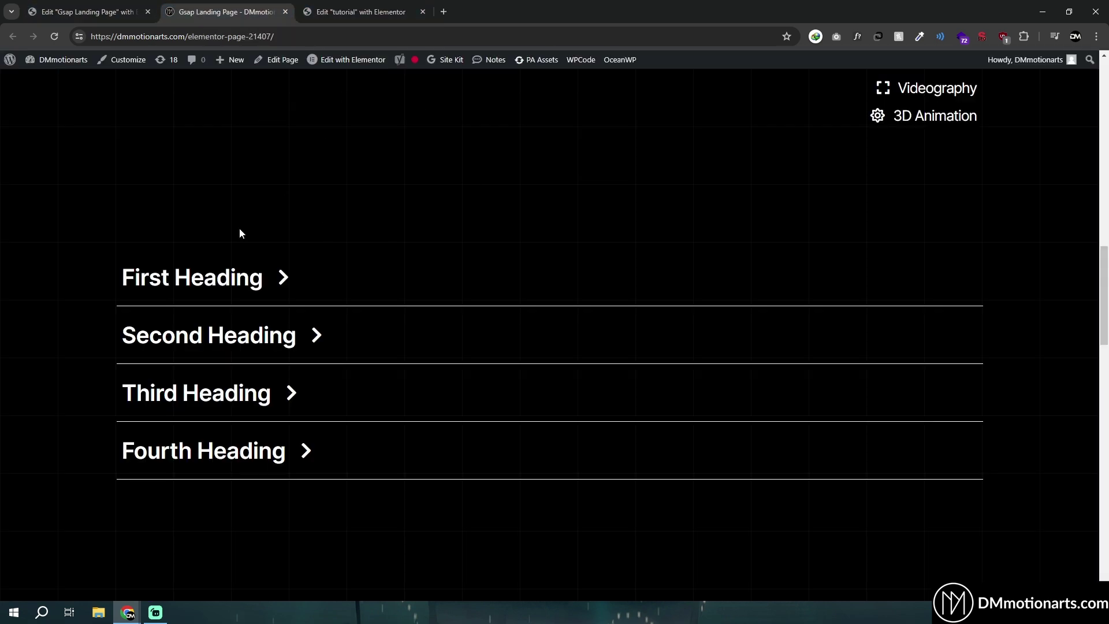
scroll(87, 190, up, 1)
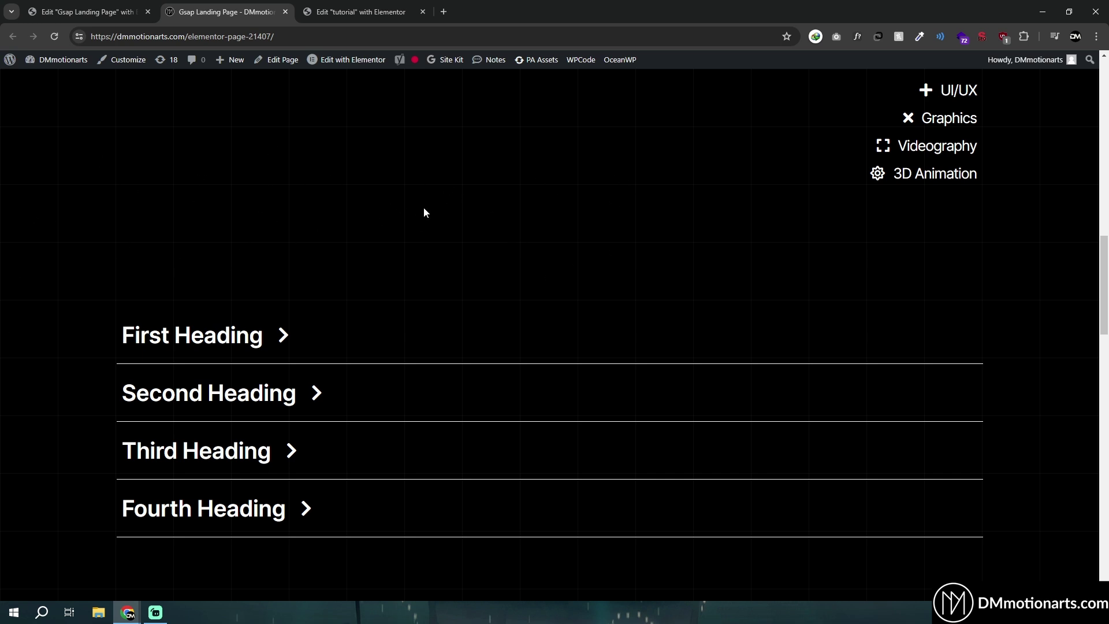
click(348, 7)
click(275, 7)
scroll(439, 258, up, 2)
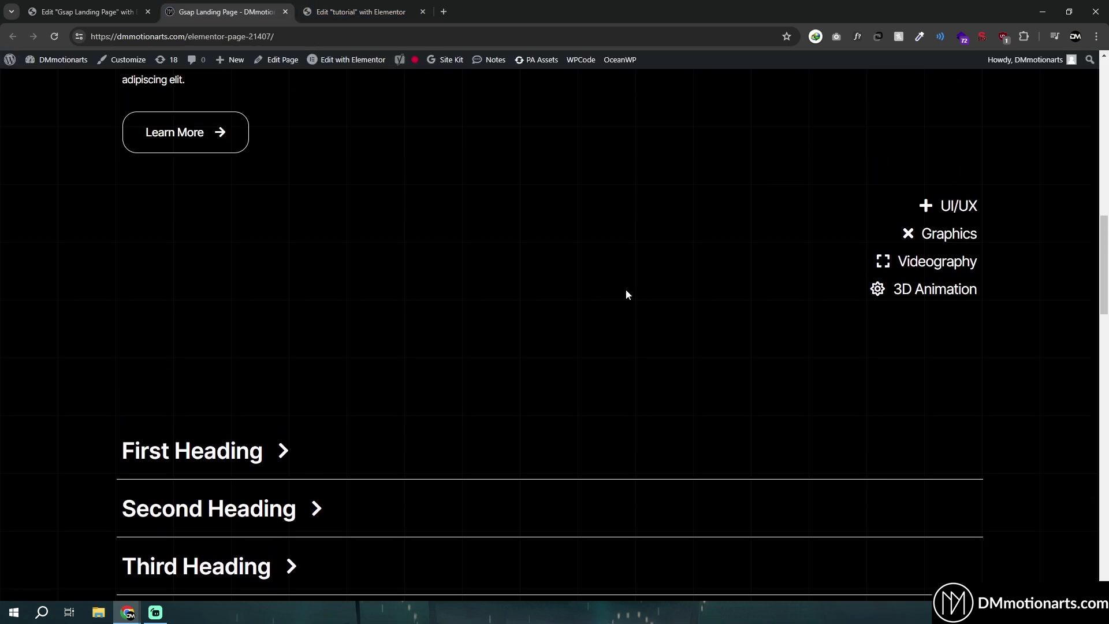
click(358, 12)
click(256, 7)
click(383, 6)
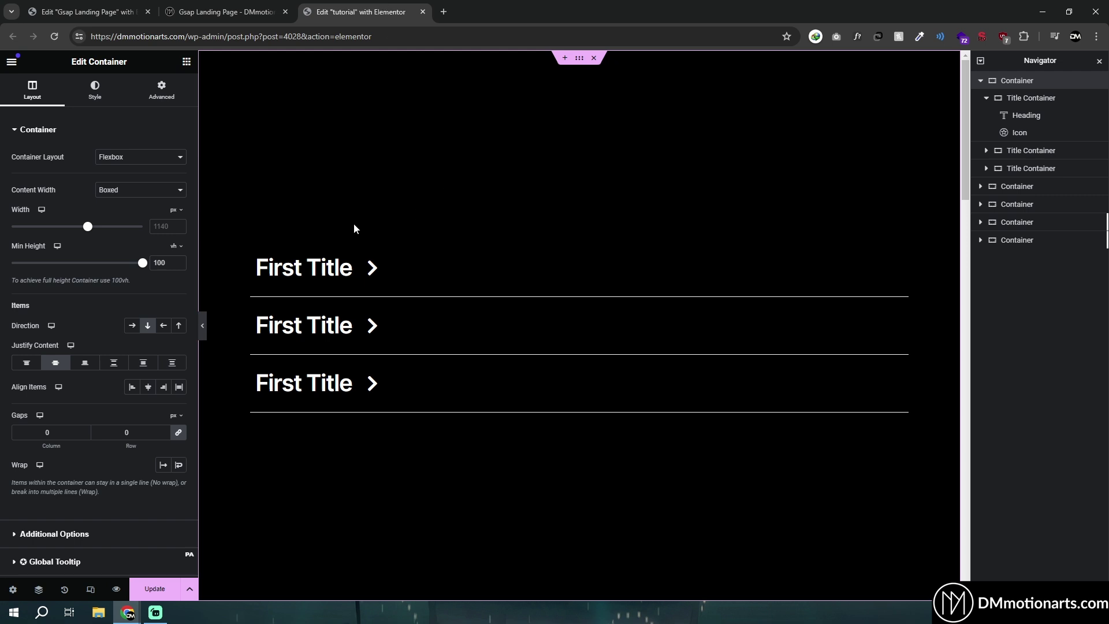
- Check the first Title Container's CSS class and inspect the two duplicated Title Containers
click(258, 248)
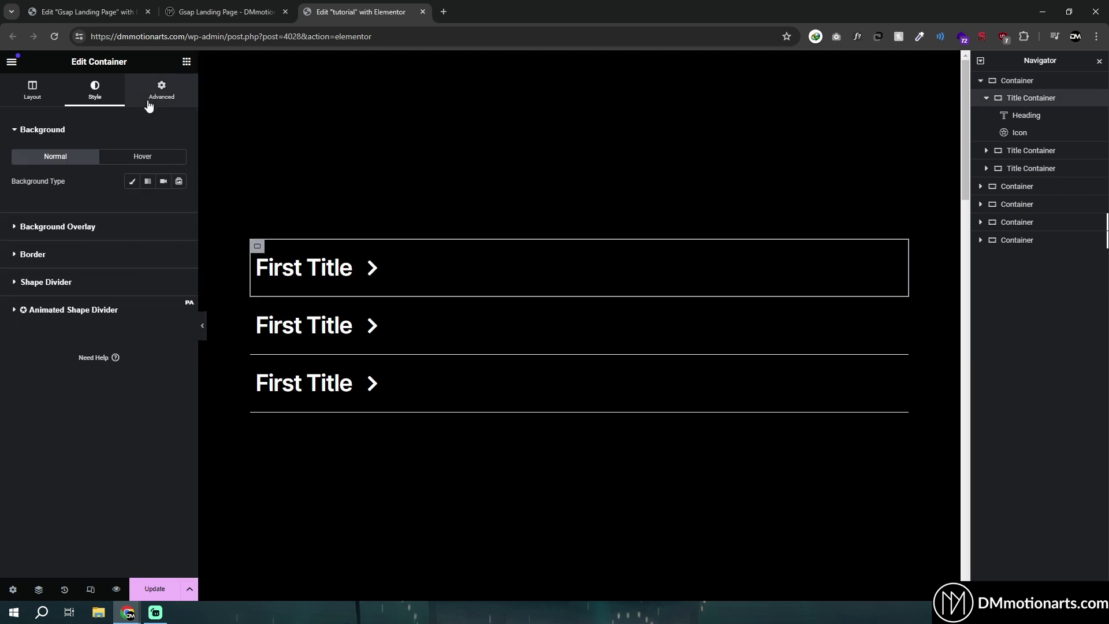
click(146, 99)
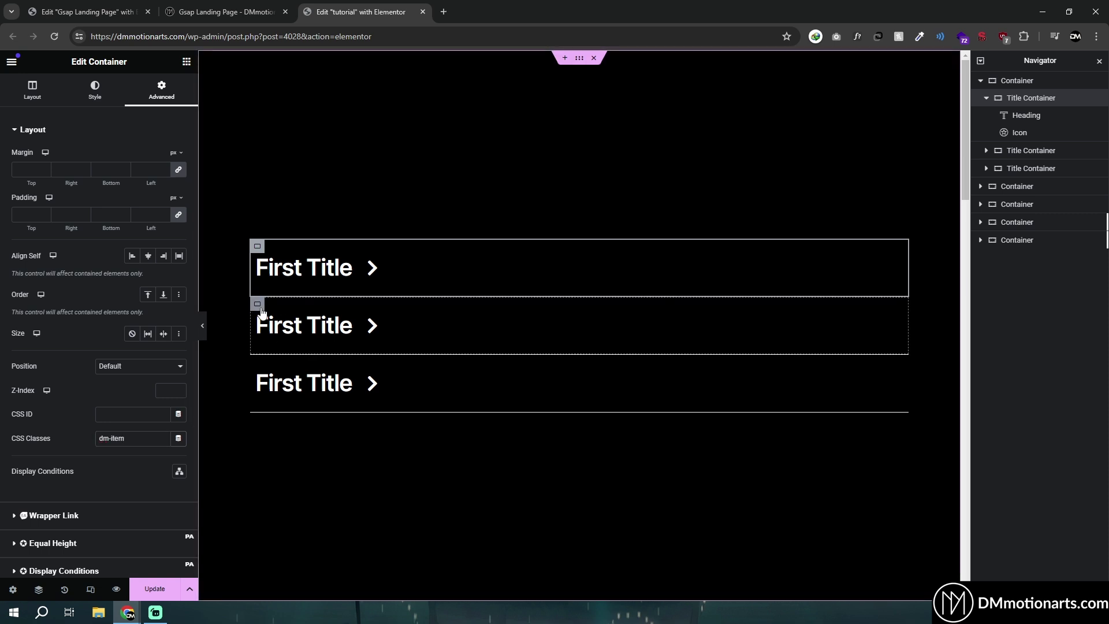
click(257, 304)
click(257, 369)
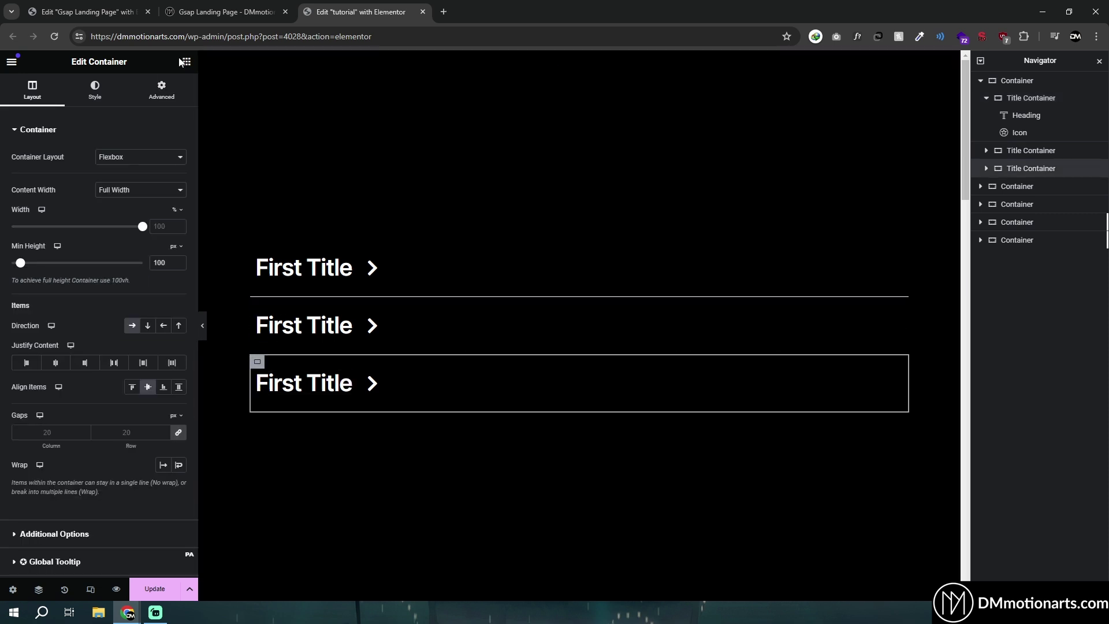
- Add a new container below the three Title Containers inside the parent container and name it MovingContainer
click(186, 62)
click(986, 97)
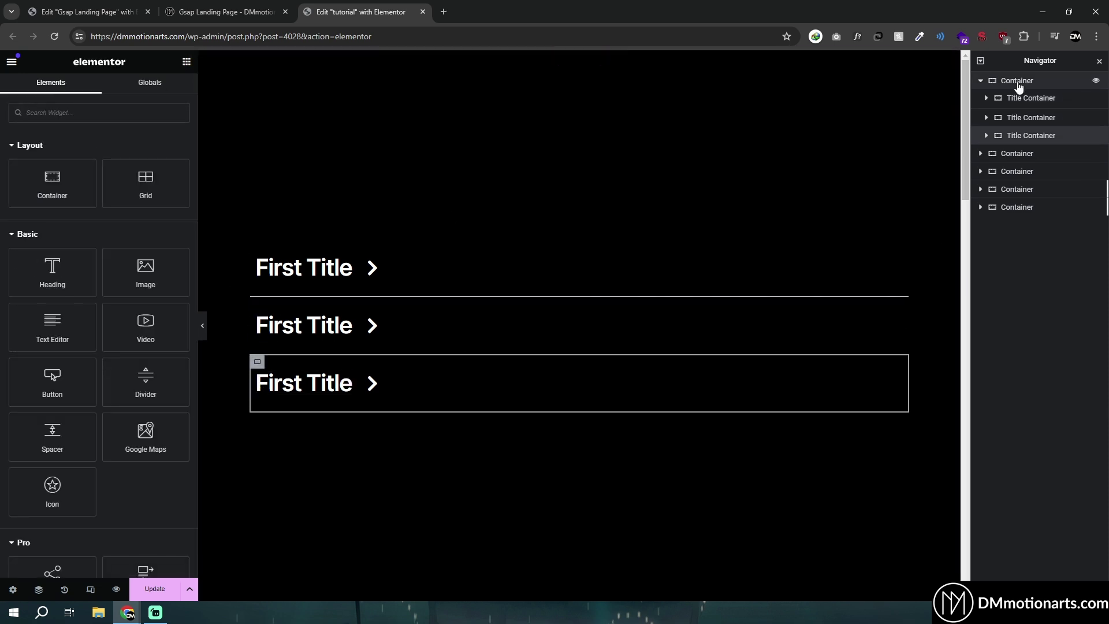
click(1026, 82)
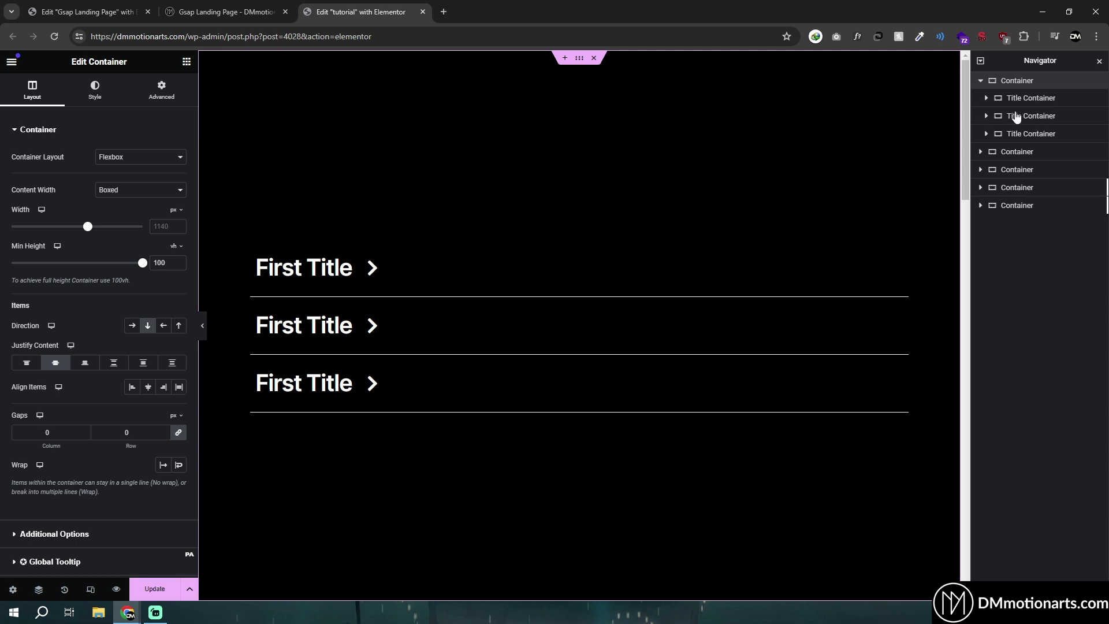
click(187, 62)
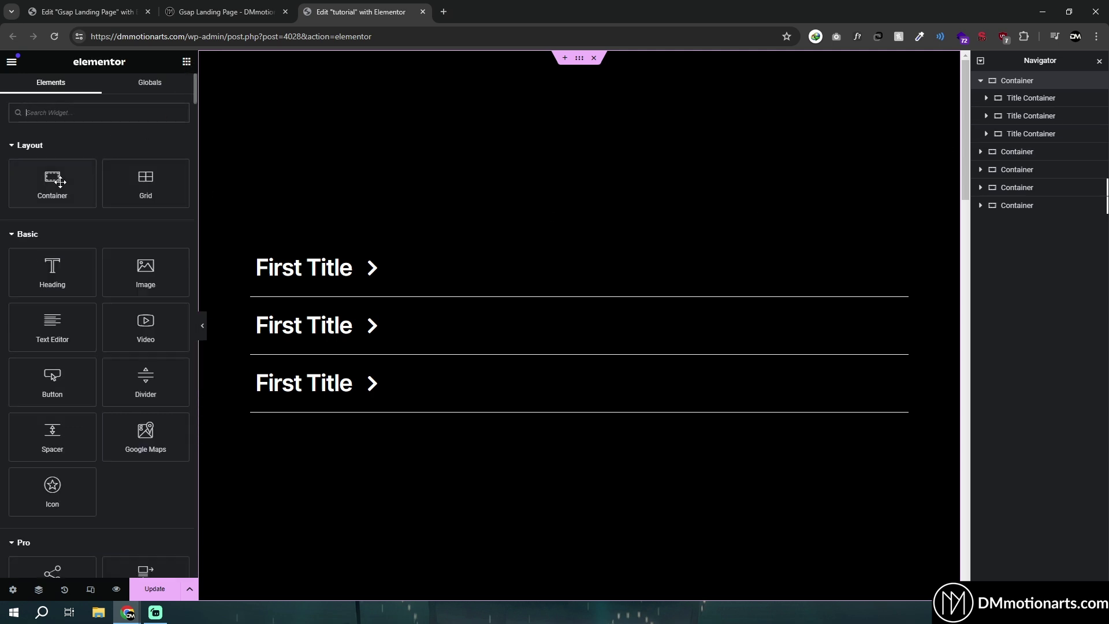
drag(750, 206, 769, 199)
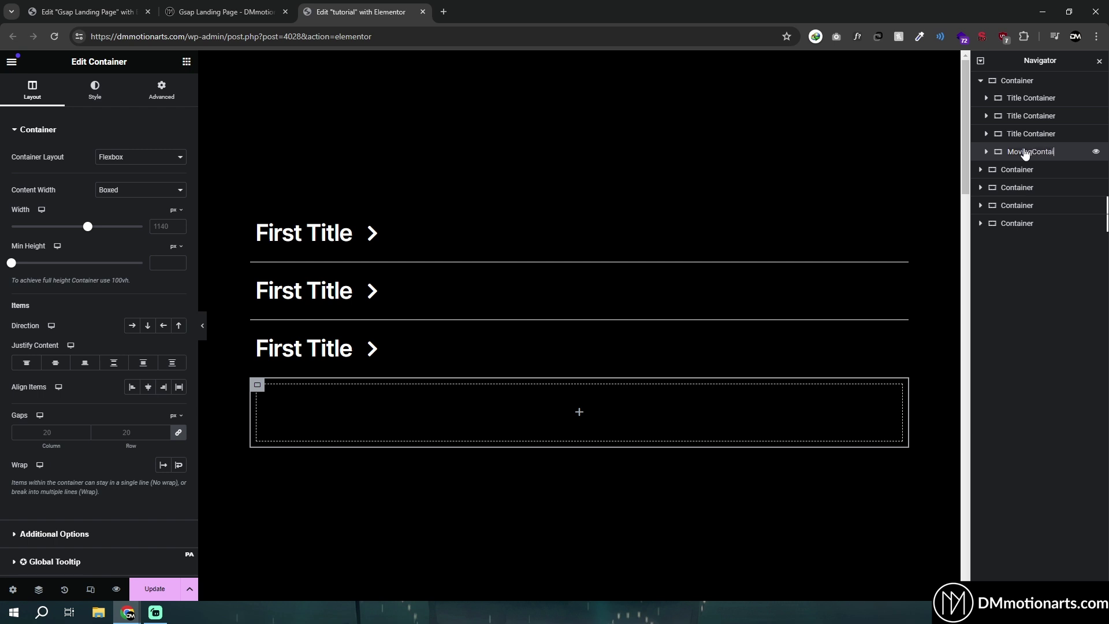
- Set the MovingContainer's content width to Full Width and its width to 24%, checking it against the Gsap Landing Page
click(140, 190)
click(115, 213)
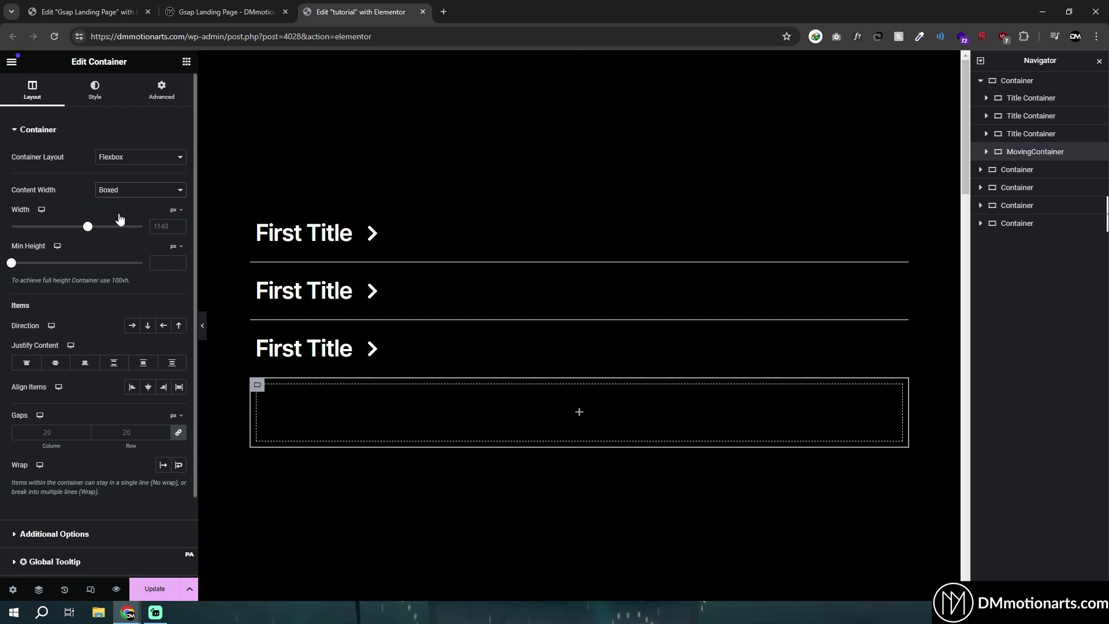
drag(141, 231, 43, 231)
click(231, 4)
scroll(372, 240, down, 3)
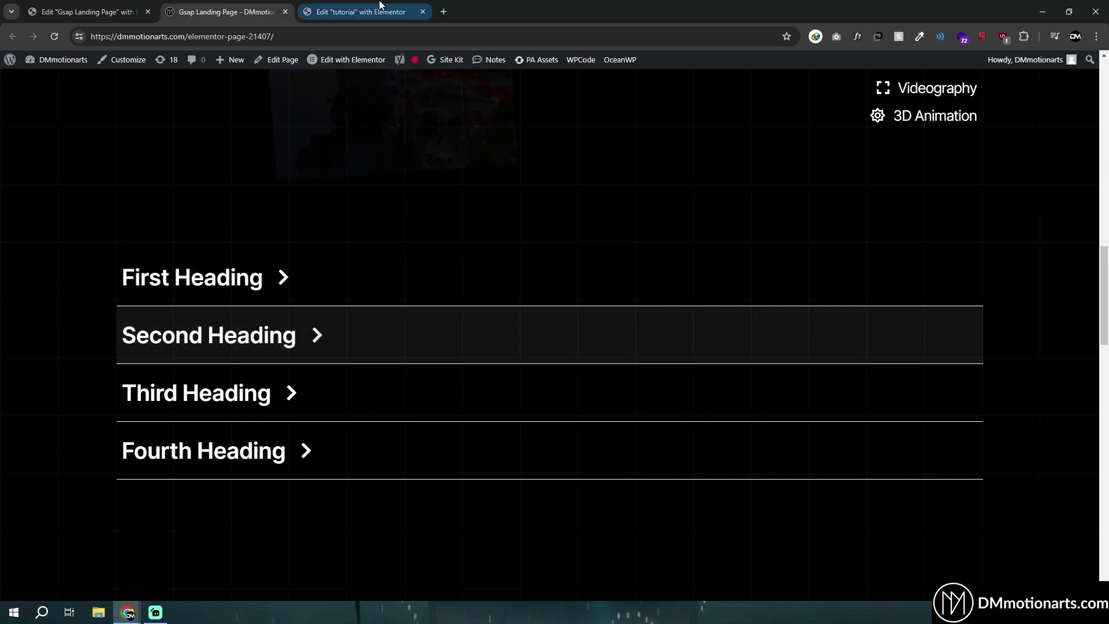
click(347, 12)
scroll(310, 391, down, 2)
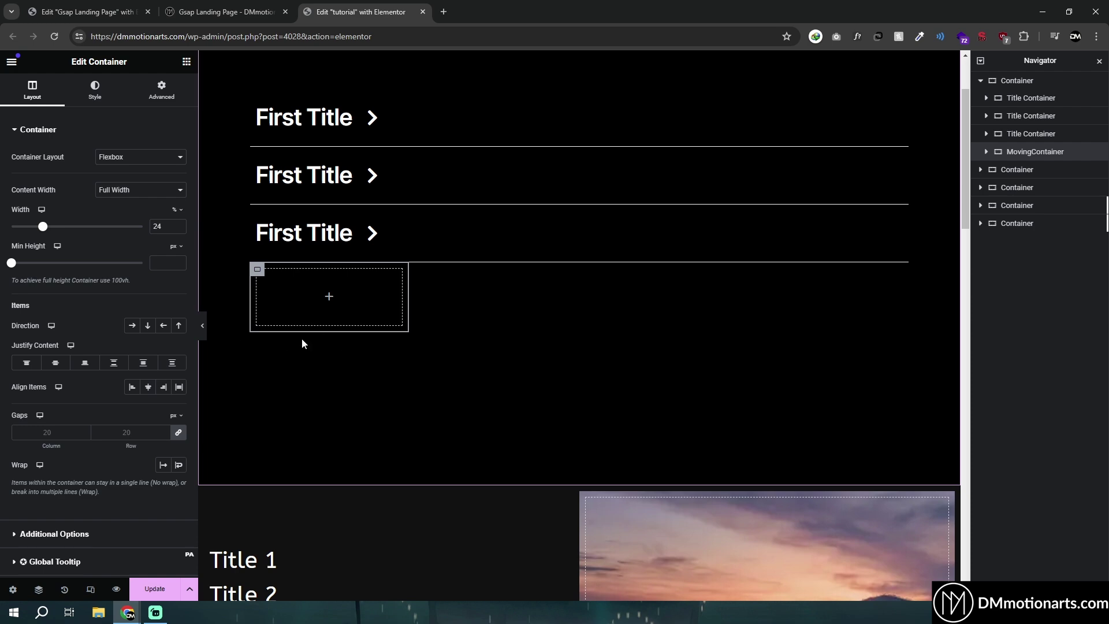
- Check the reference heading list on the Gsap Landing Page and set the MovingContainer's minimum height to 350 px
click(231, 11)
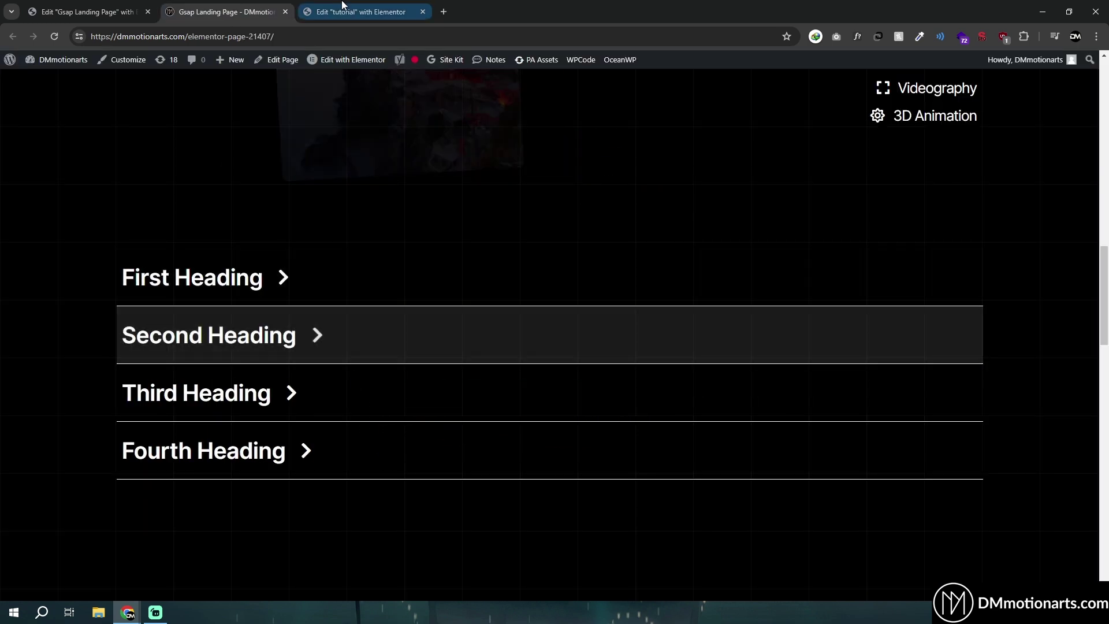
click(342, 7)
drag(21, 264, 42, 275)
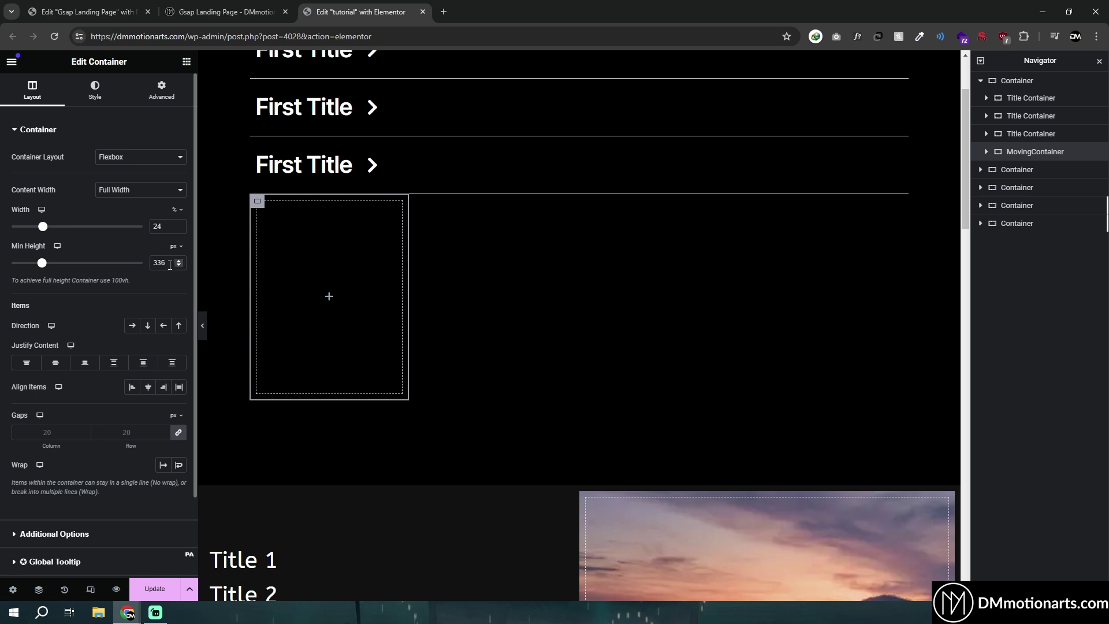
double_click(160, 263)
text(350)
scroll(445, 330, up, 2)
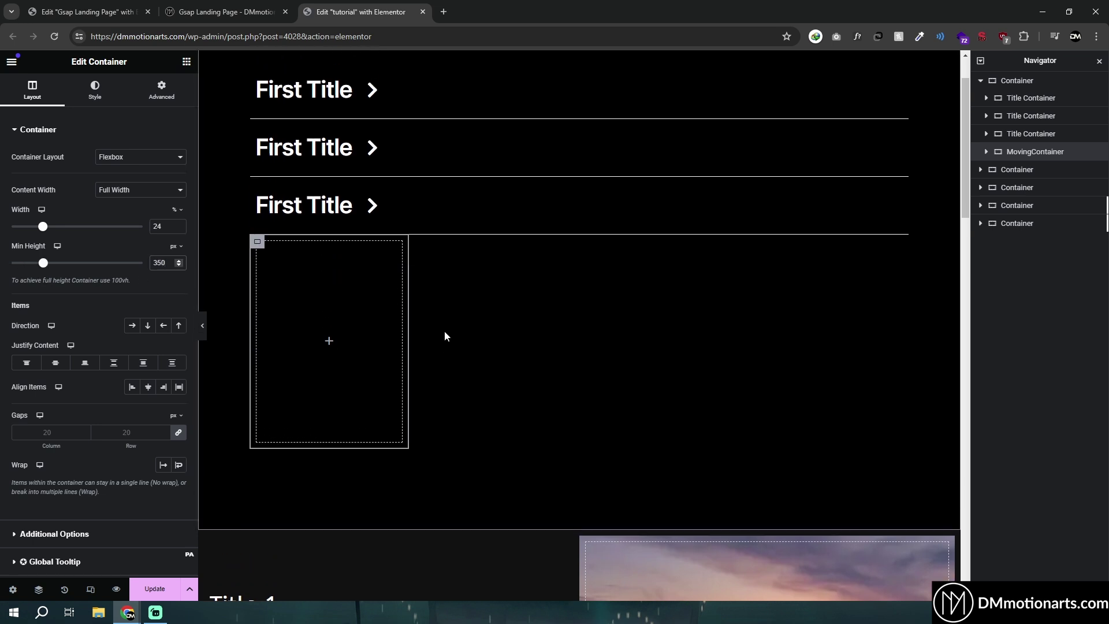
- Copy the Moving Container code from the Gsap Landing Page editor and give the tutorial's MovingContainer the CSS class moving-container
click(110, 11)
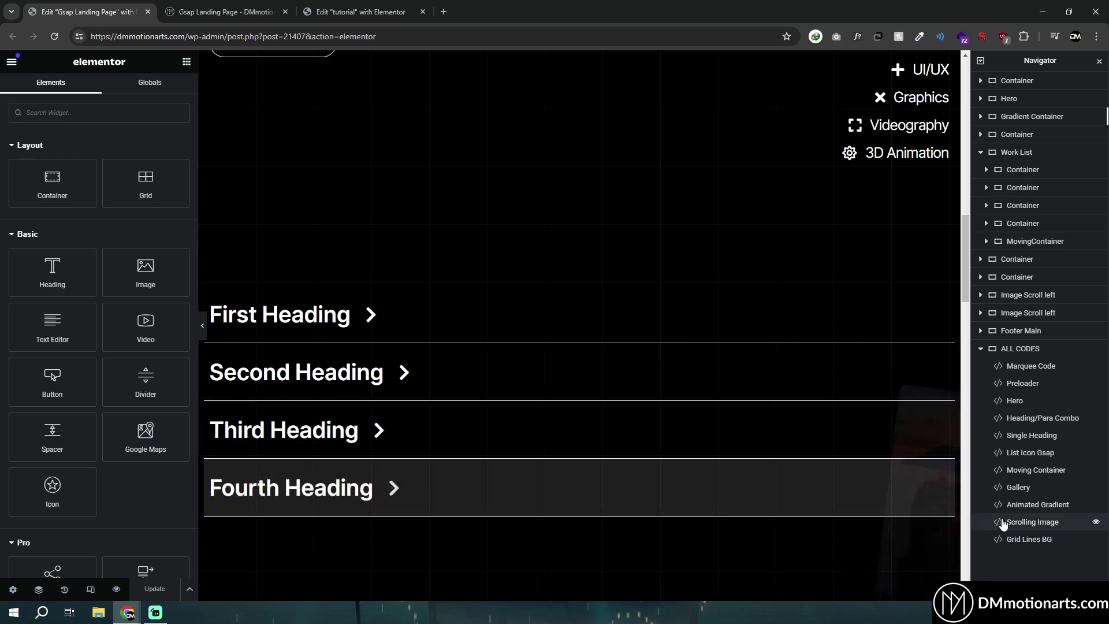
click(1021, 478)
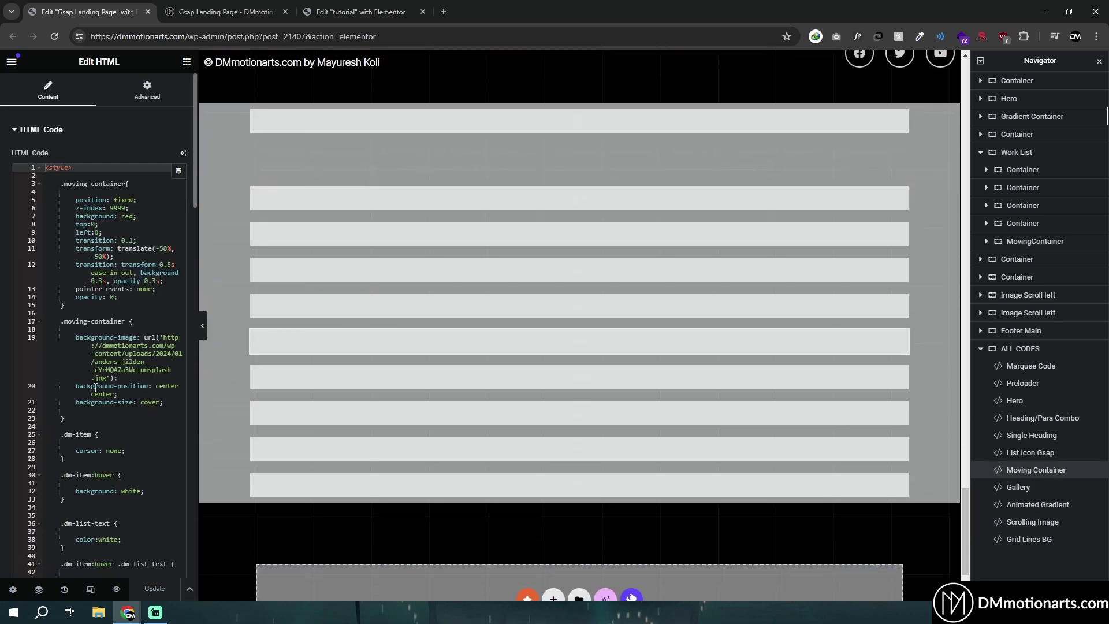
click(356, 7)
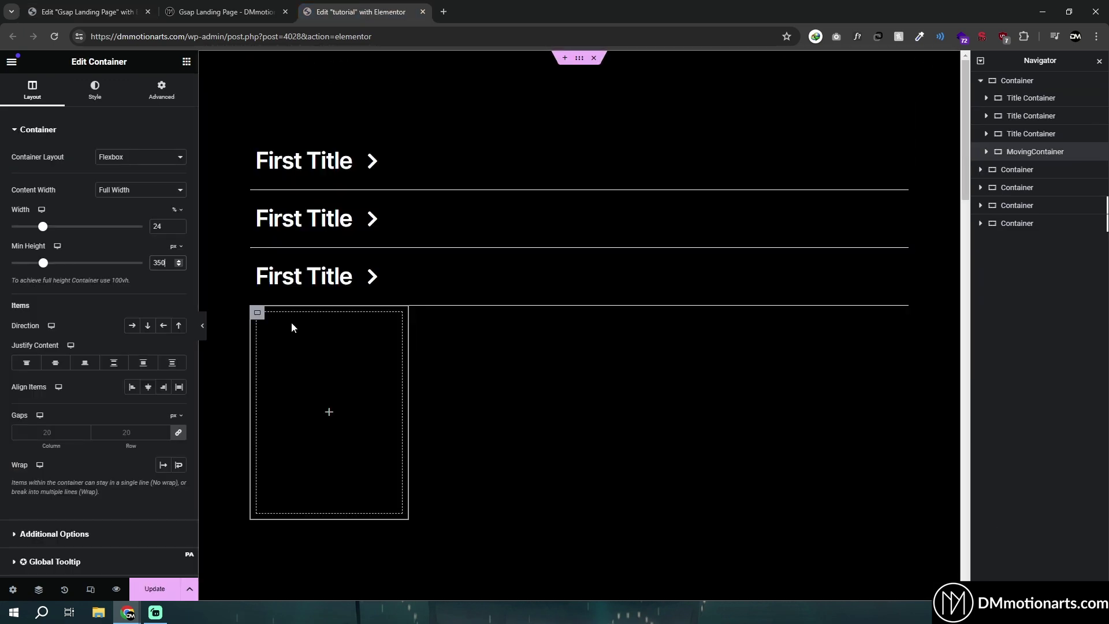
click(162, 92)
click(144, 434)
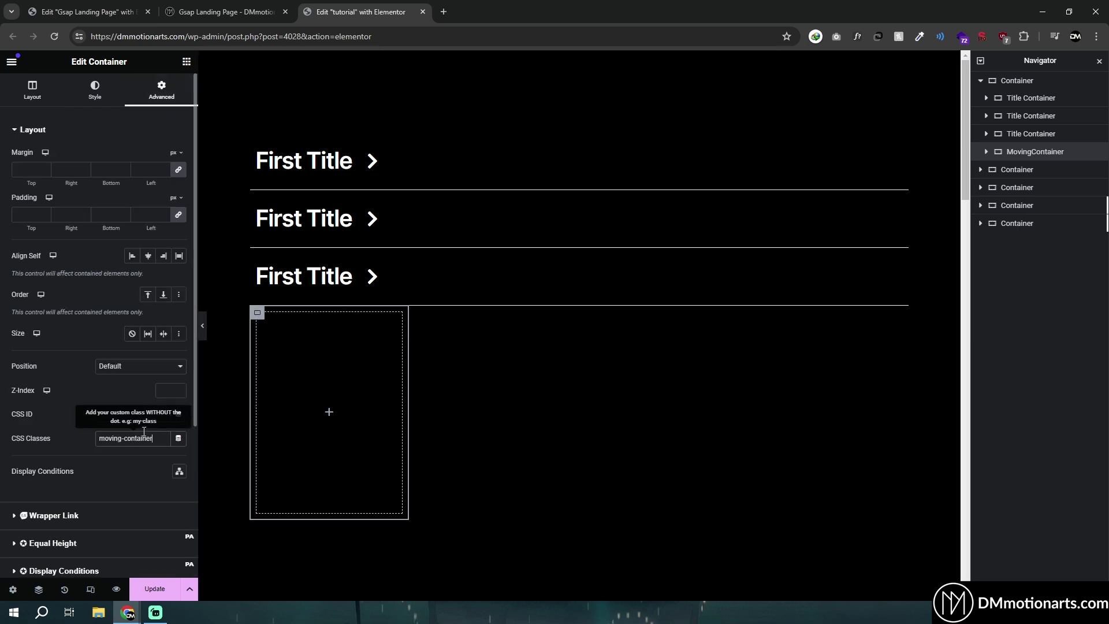
- Add an HTML widget to the parent container and paste the copied Moving Container code into it
click(1017, 80)
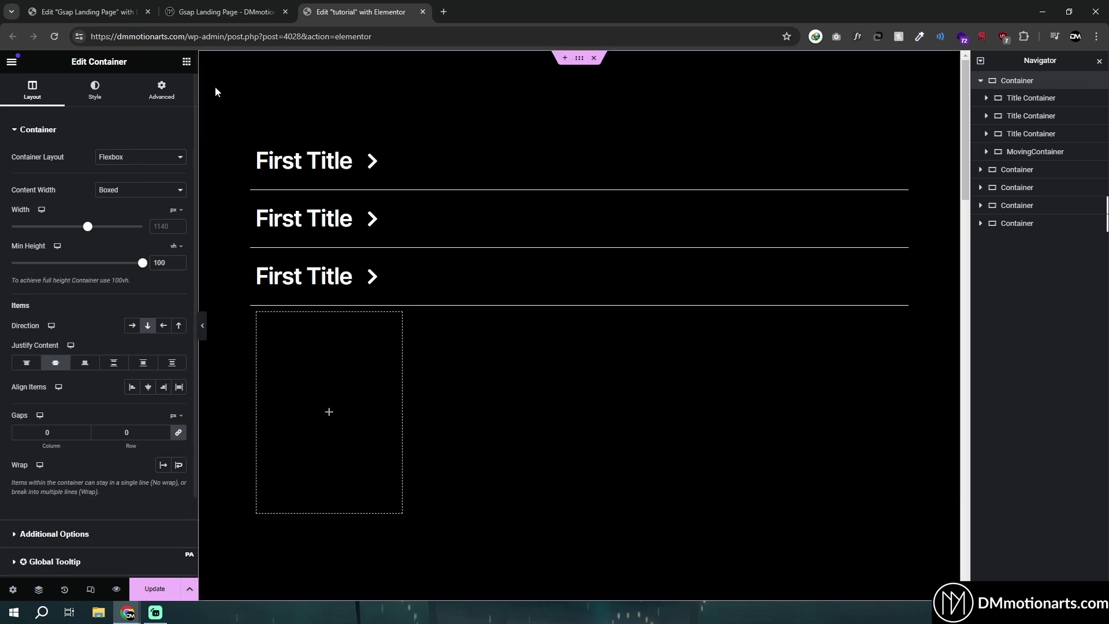
click(186, 61)
text(html)
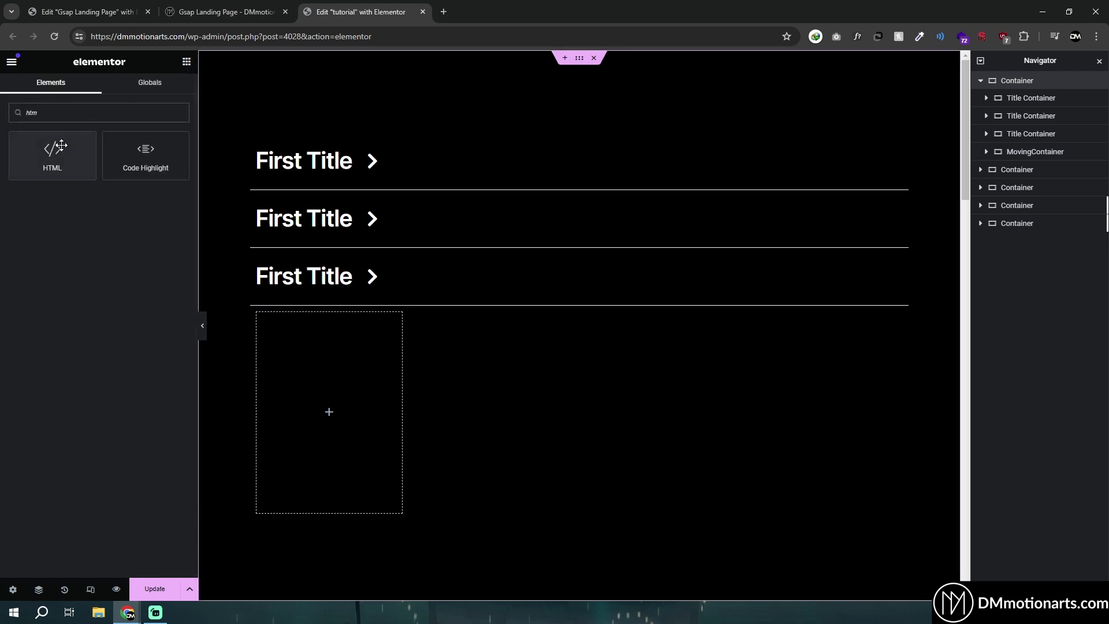
click(81, 174)
key(ctrl+v)
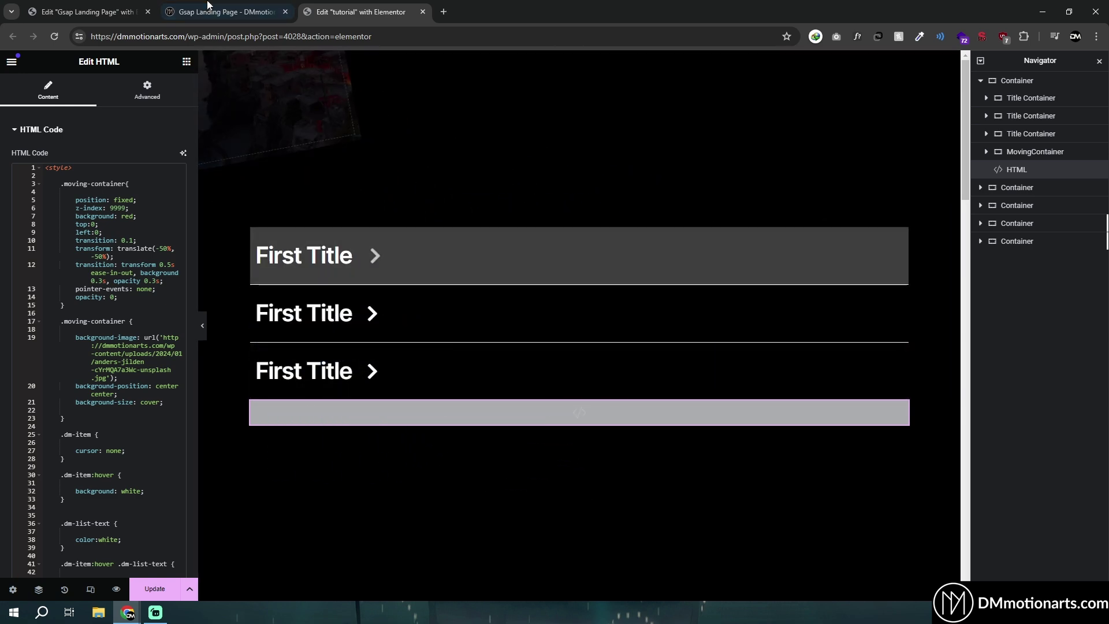
- Look up the First Heading's CSS class on the Gsap Landing Page and give the tutorial's first title heading the class dm-list-text
click(115, 7)
scroll(345, 247, up, 15)
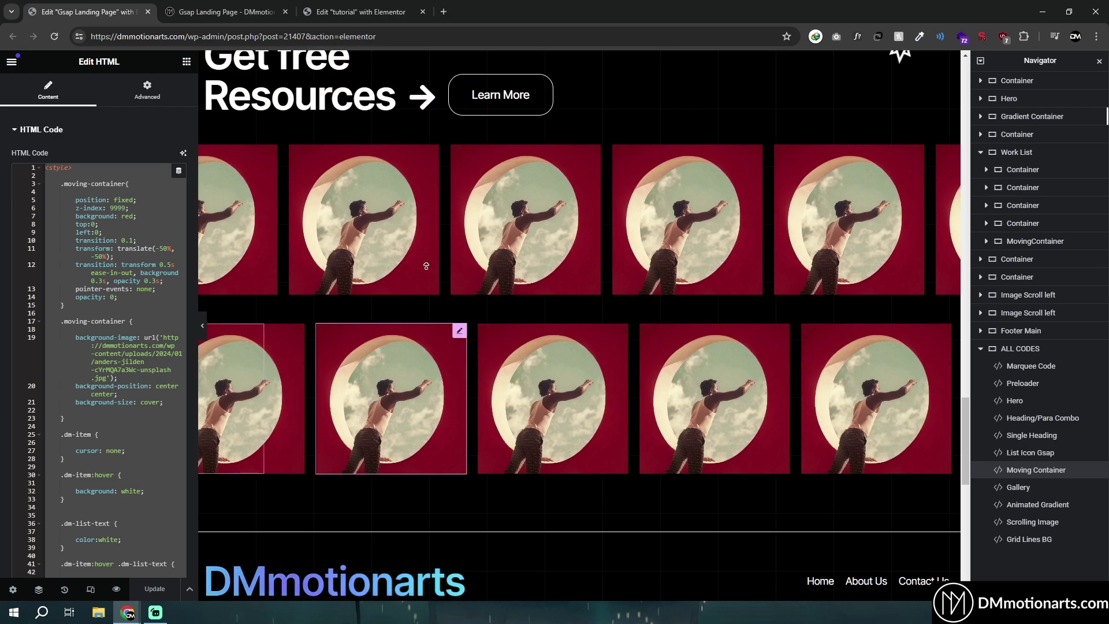
scroll(409, 368, down, 5)
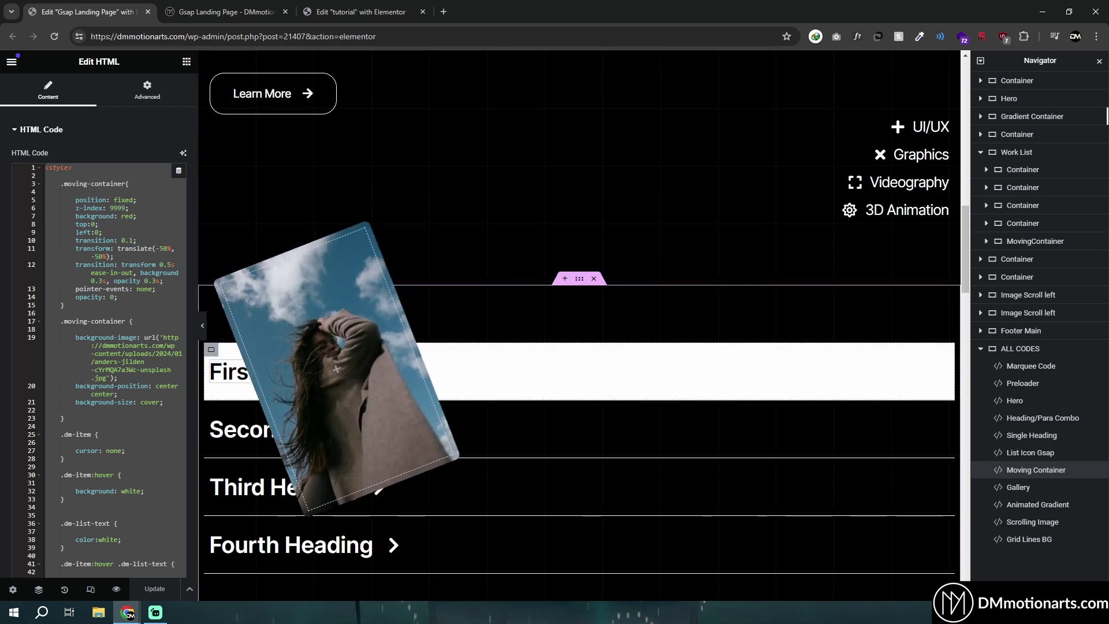
click(289, 372)
click(134, 105)
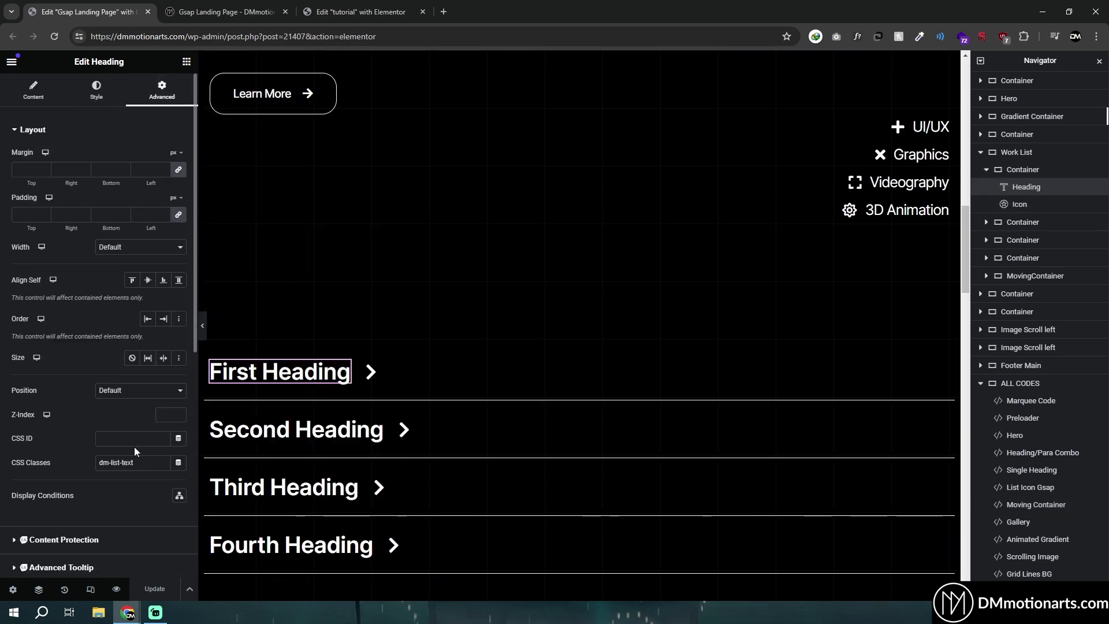
click(137, 462)
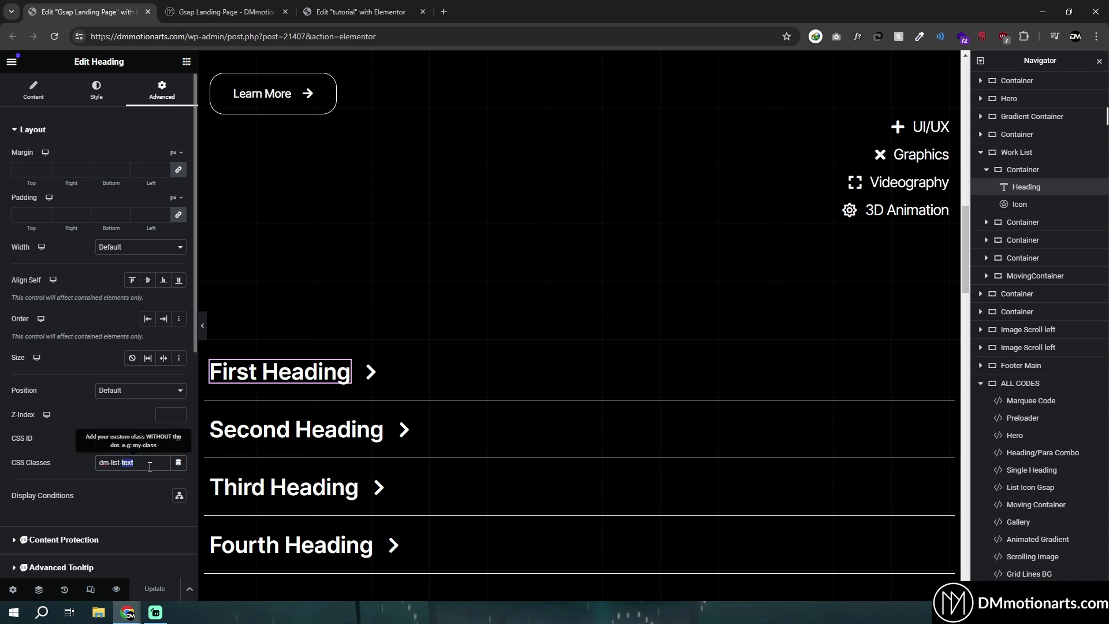
click(361, 12)
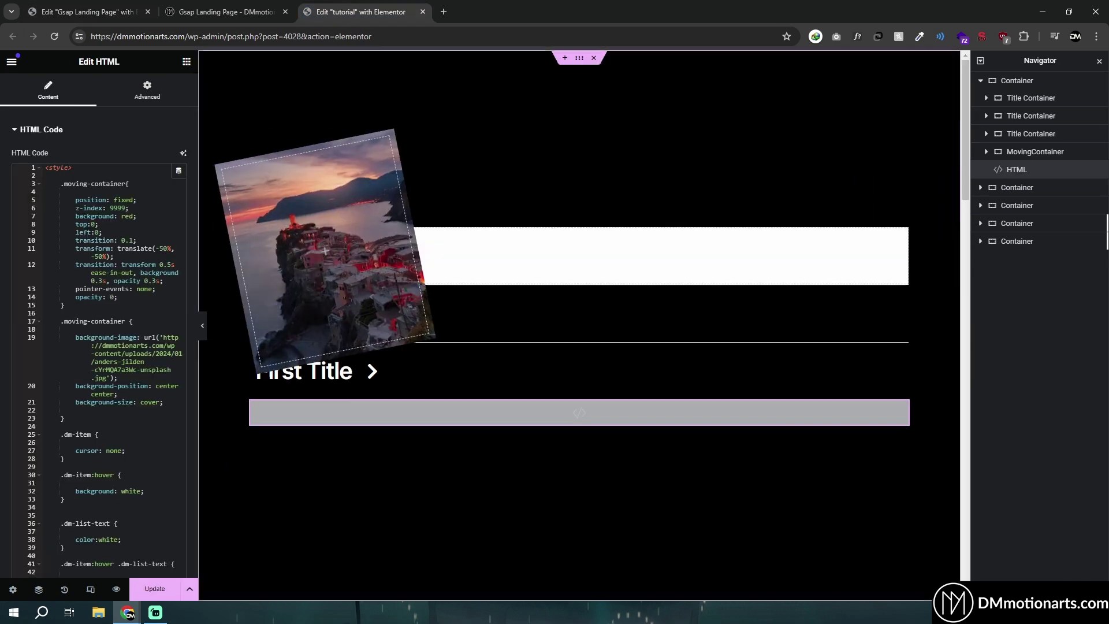
click(303, 256)
click(145, 97)
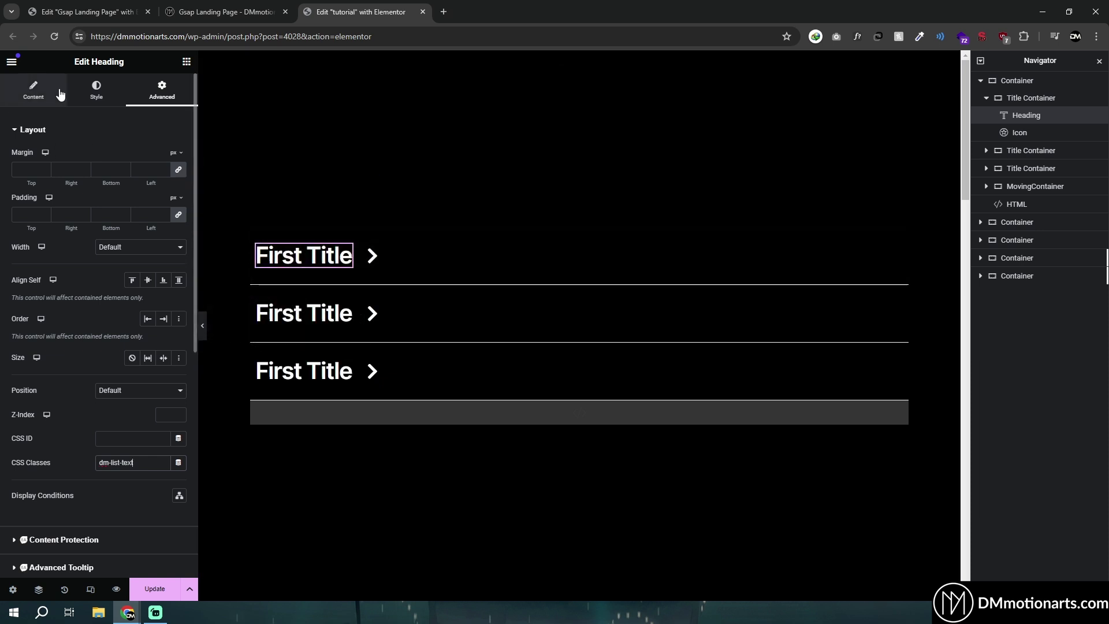
- Check the first title heading's text color and typography settings, and set its HTML tag to p
click(87, 93)
click(179, 182)
click(205, 205)
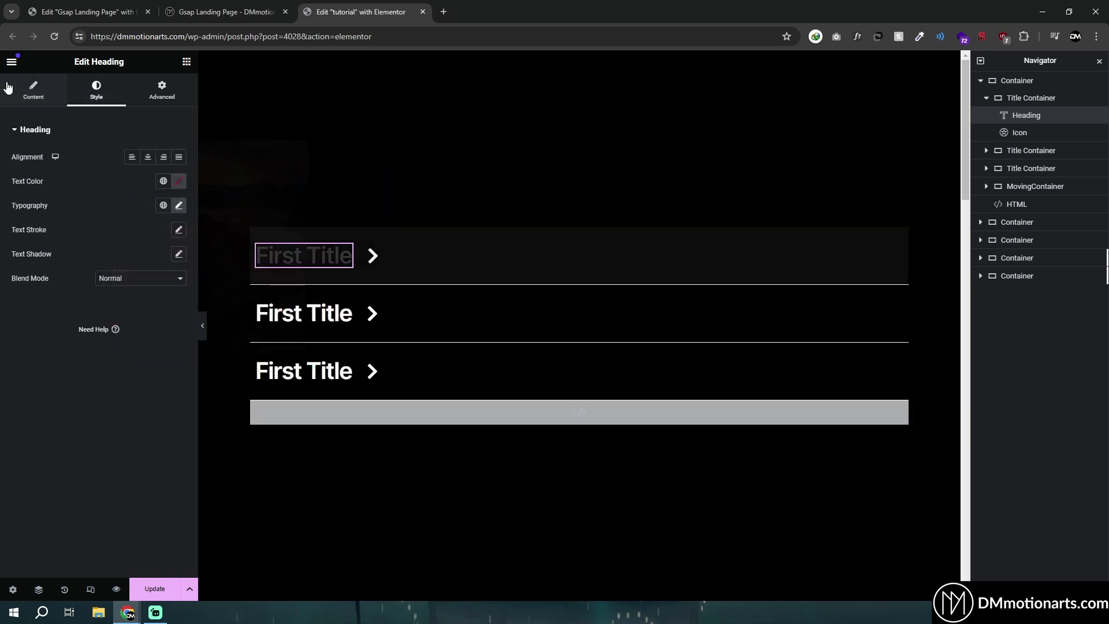
click(33, 90)
click(128, 264)
click(101, 347)
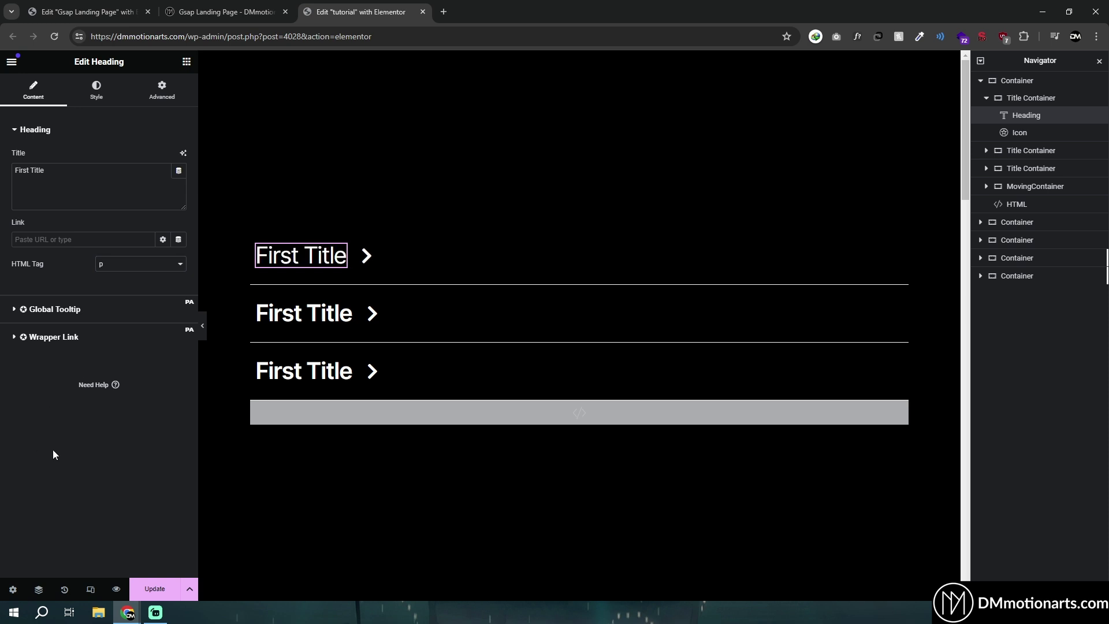
- Set a bolder font weight in the first title heading's typography to match the other titles
click(105, 99)
click(179, 205)
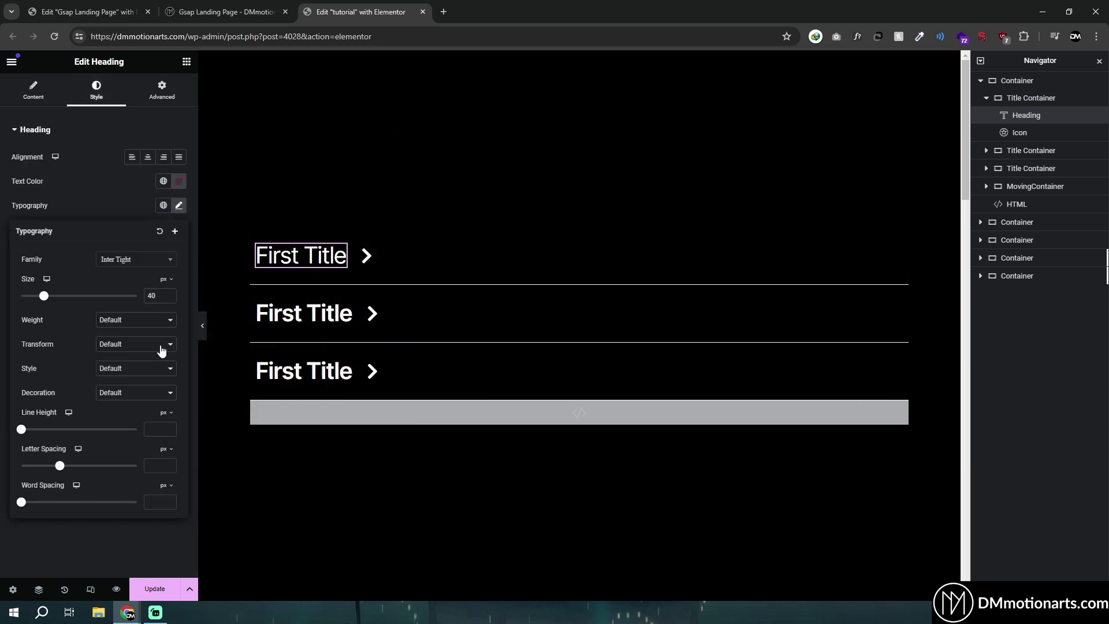
click(160, 321)
click(161, 378)
click(78, 554)
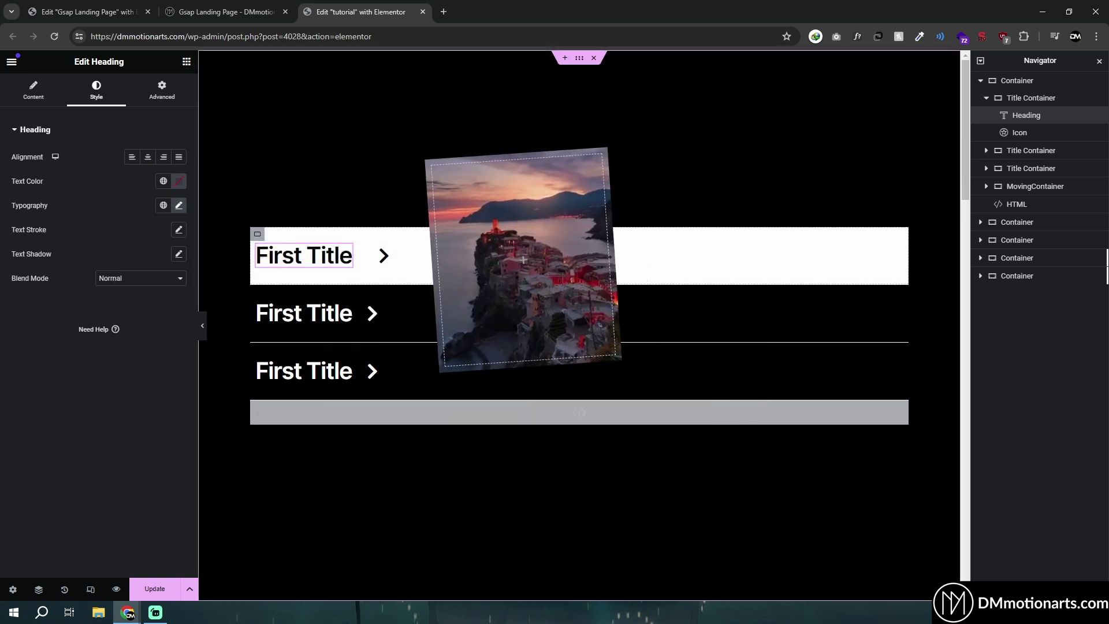
- Preview the tutorial page's hover effect and inspect the MovingContainer and HTML widget in the editor
click(116, 589)
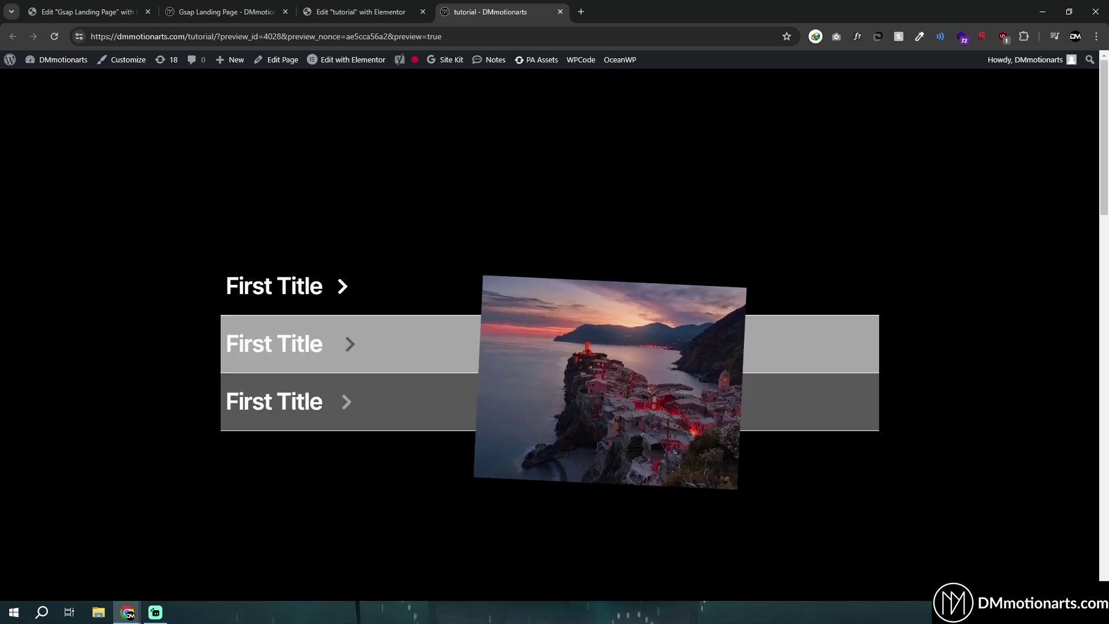
click(361, 12)
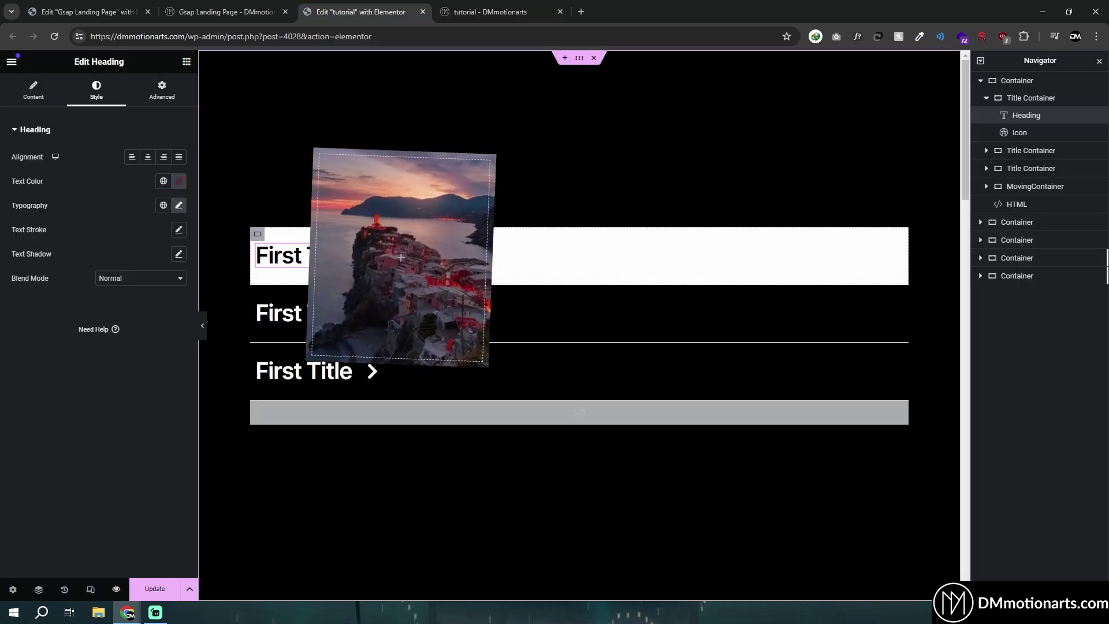
click(1031, 187)
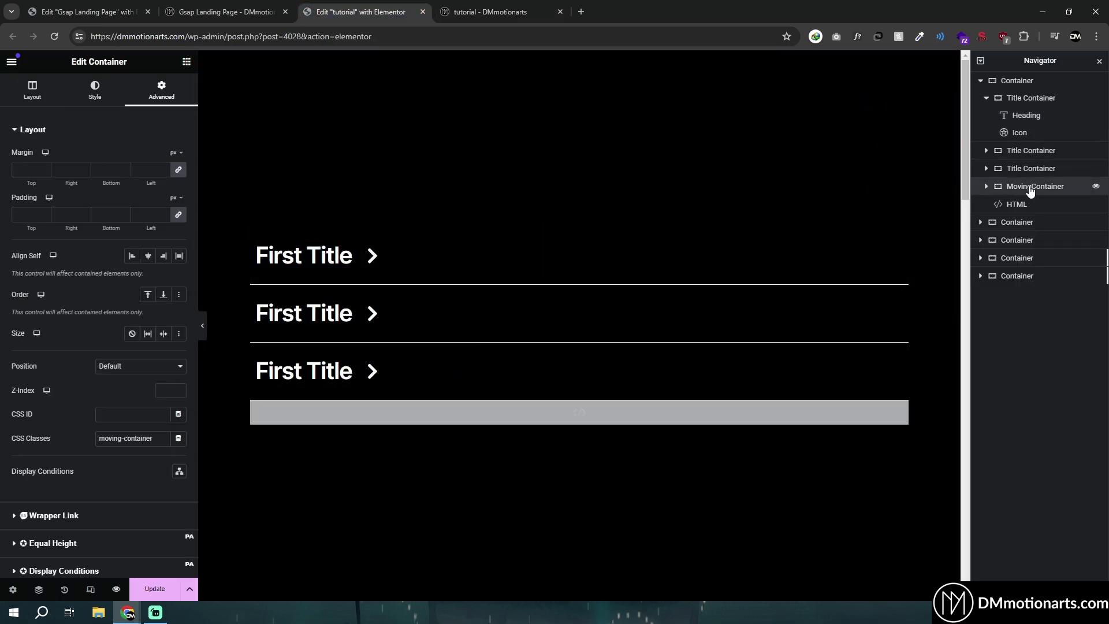
click(532, 413)
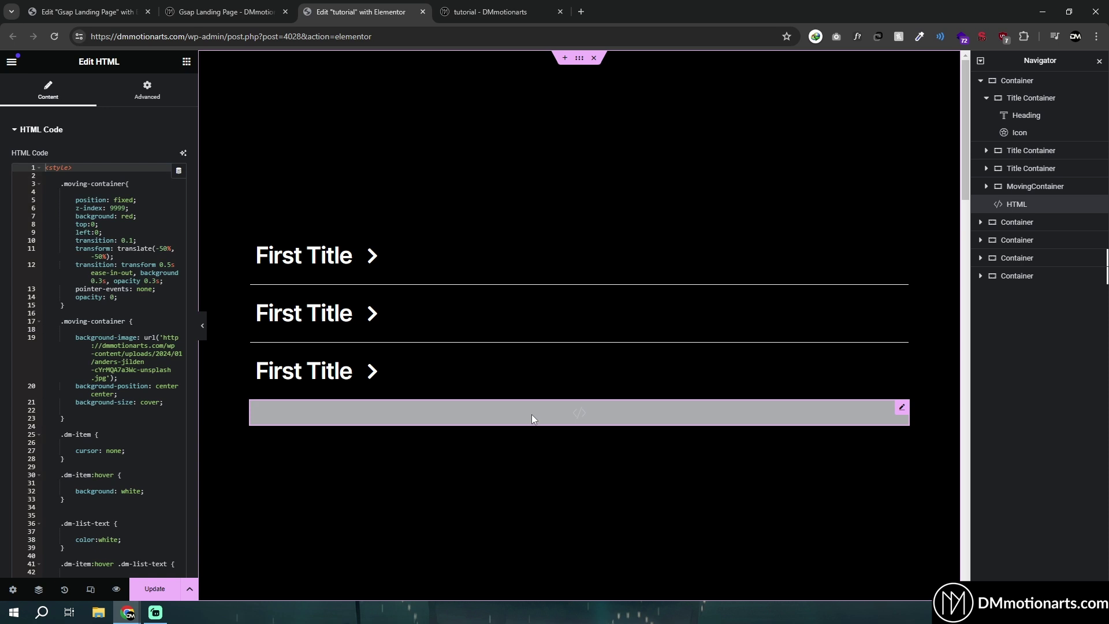
right_click(532, 414)
click(446, 424)
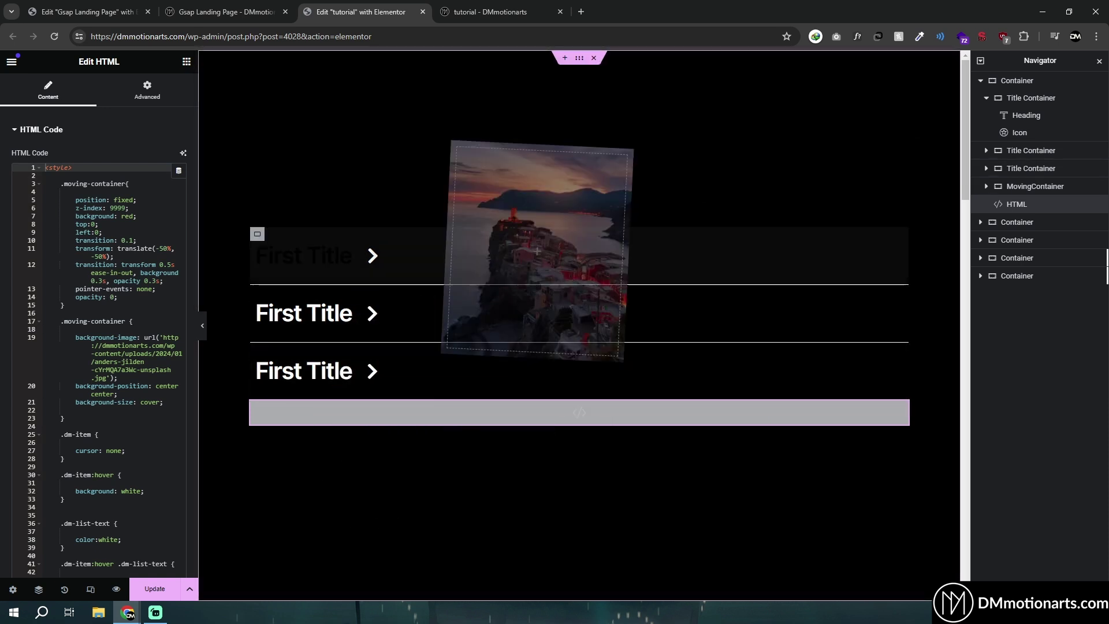
- Set the MovingContainer's width to 20% and check the hover image's proportions in the page preview
click(1035, 186)
click(34, 91)
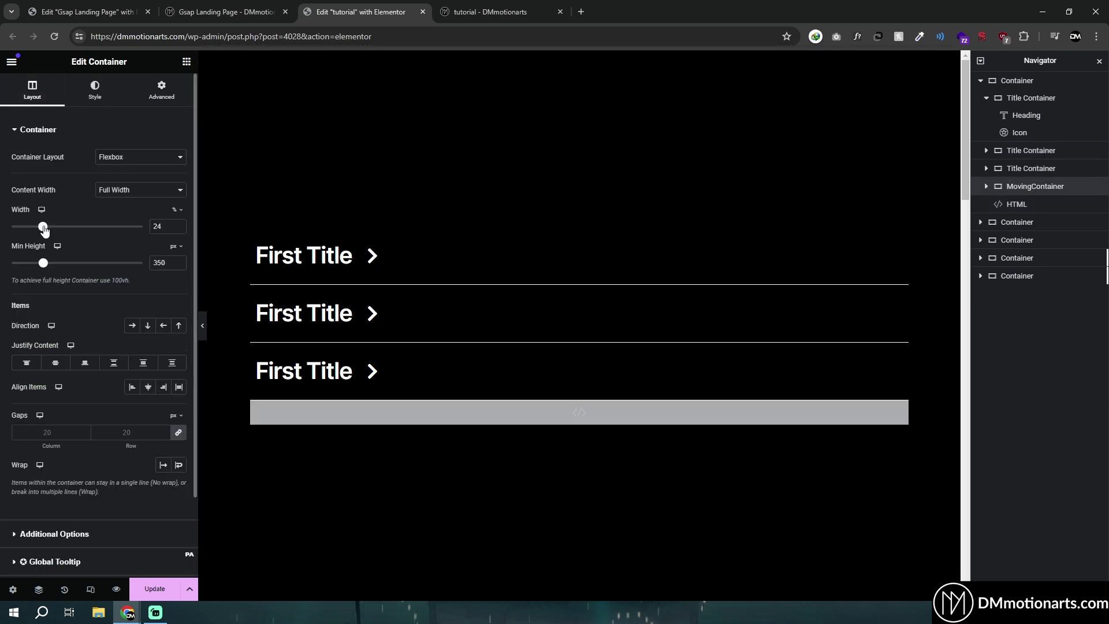
click(175, 212)
click(482, 13)
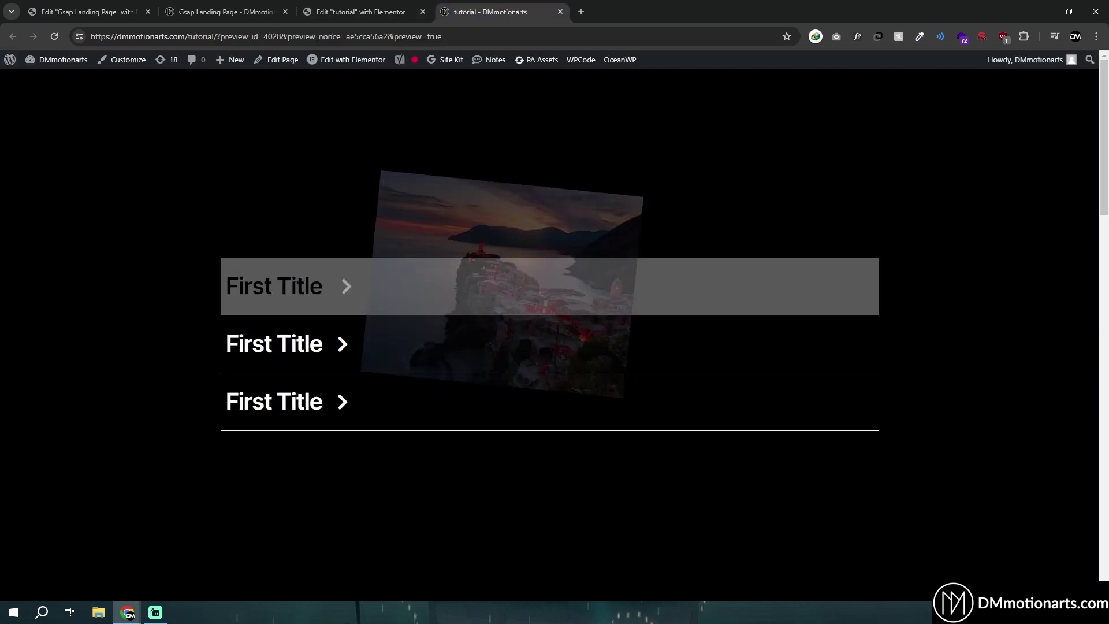
click(346, 11)
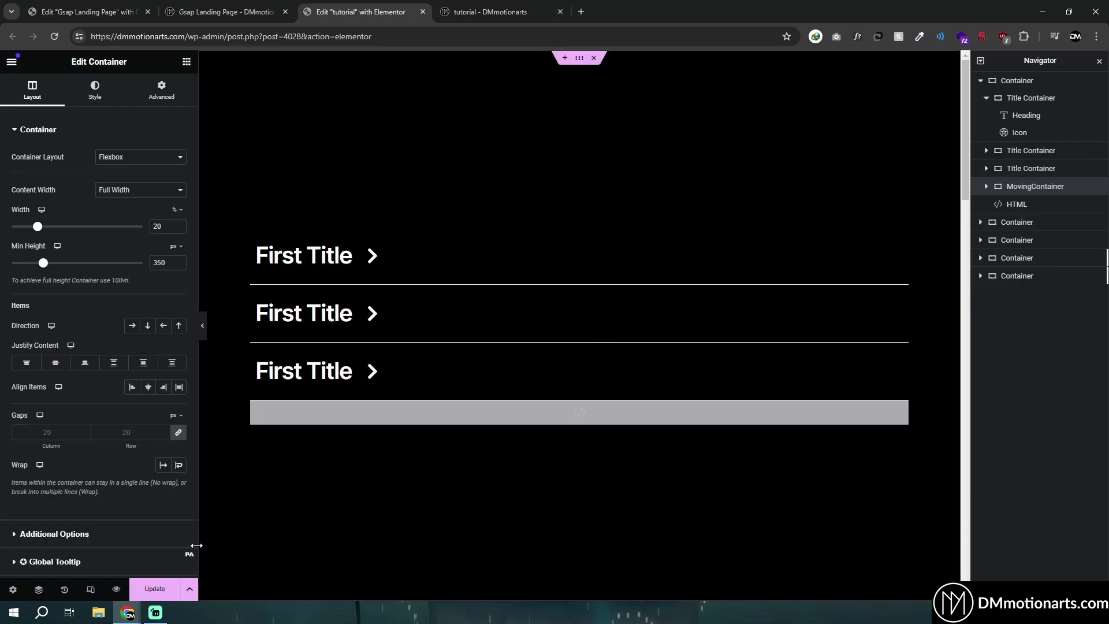
- Try pixel widths of 500 and 300 for the MovingContainer and check the hover image in the full-width editor view
click(200, 327)
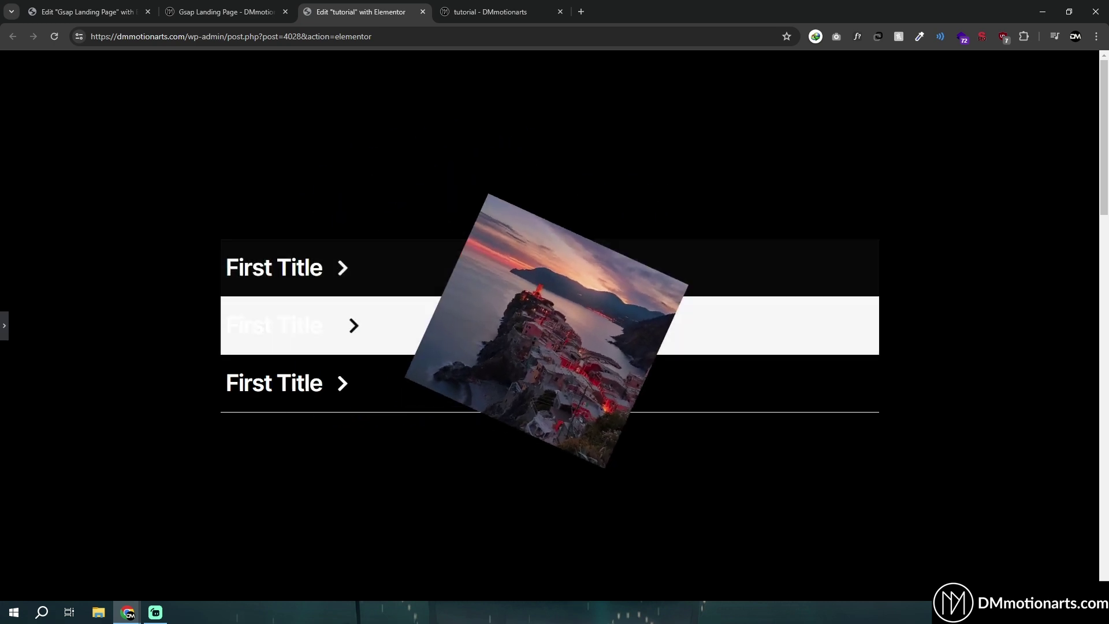
click(4, 326)
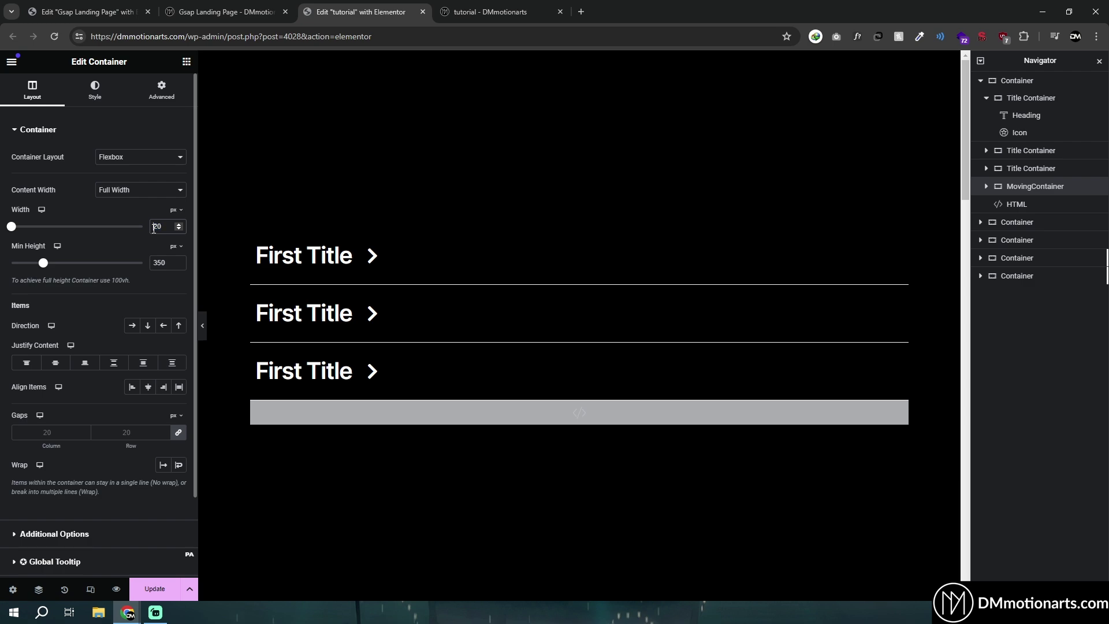
click(154, 226)
text(2000)
drag(164, 232, 143, 229)
text(500300)
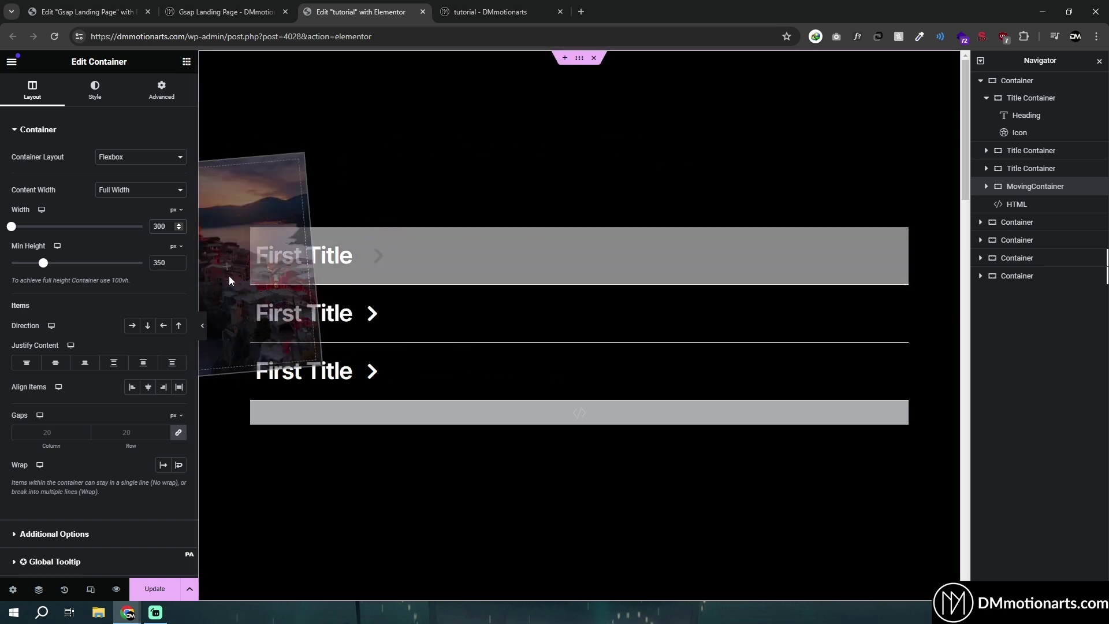
click(203, 325)
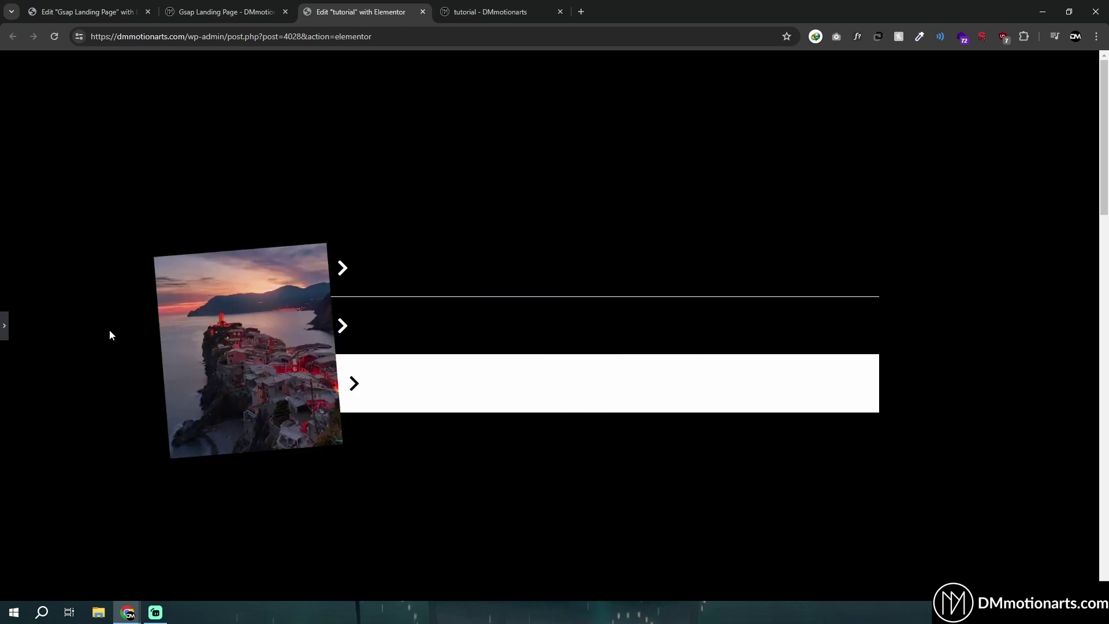
click(5, 326)
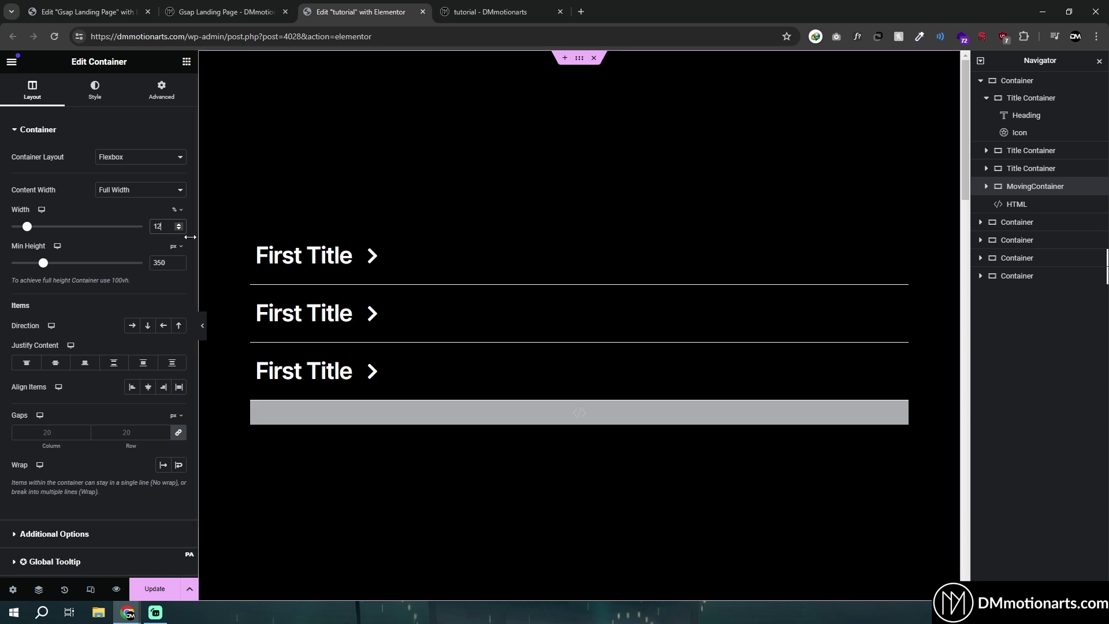
- Set the MovingContainer's width to 18% and check the hover image's proportions on the tutorial preview page
text(20)
key(ctrl+Tab)
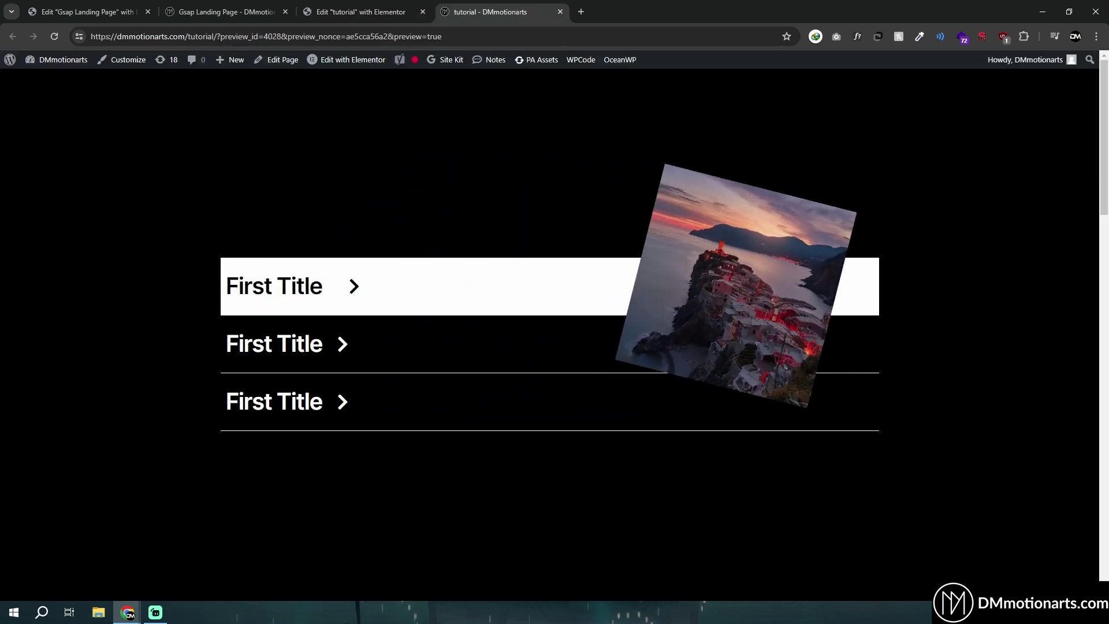
key(ctrl+shift+Tab)
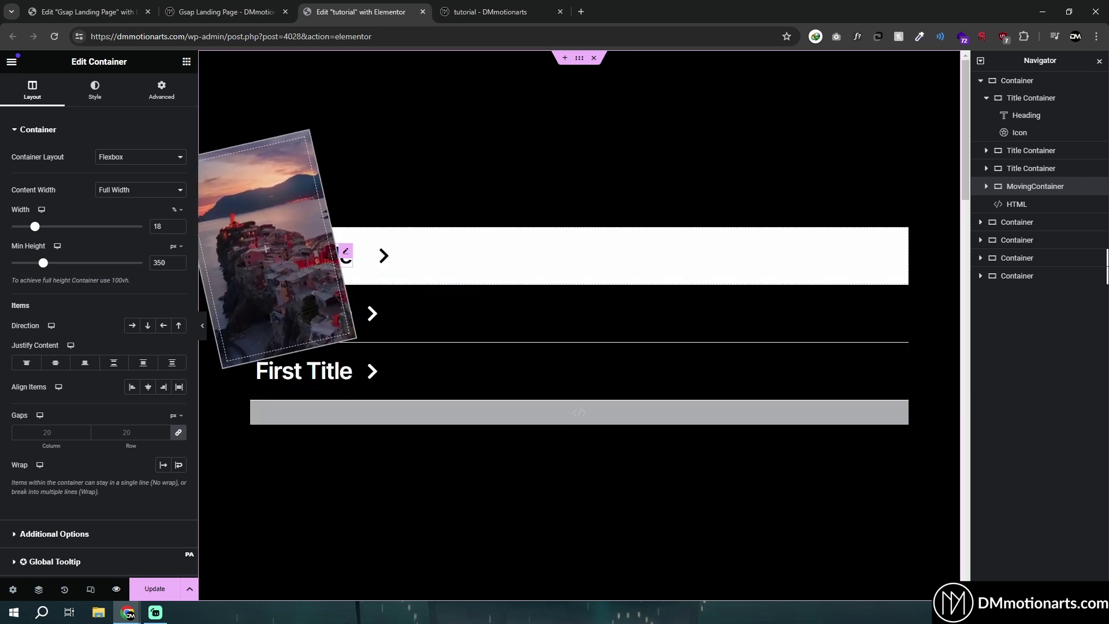
key(ctrl+Tab)
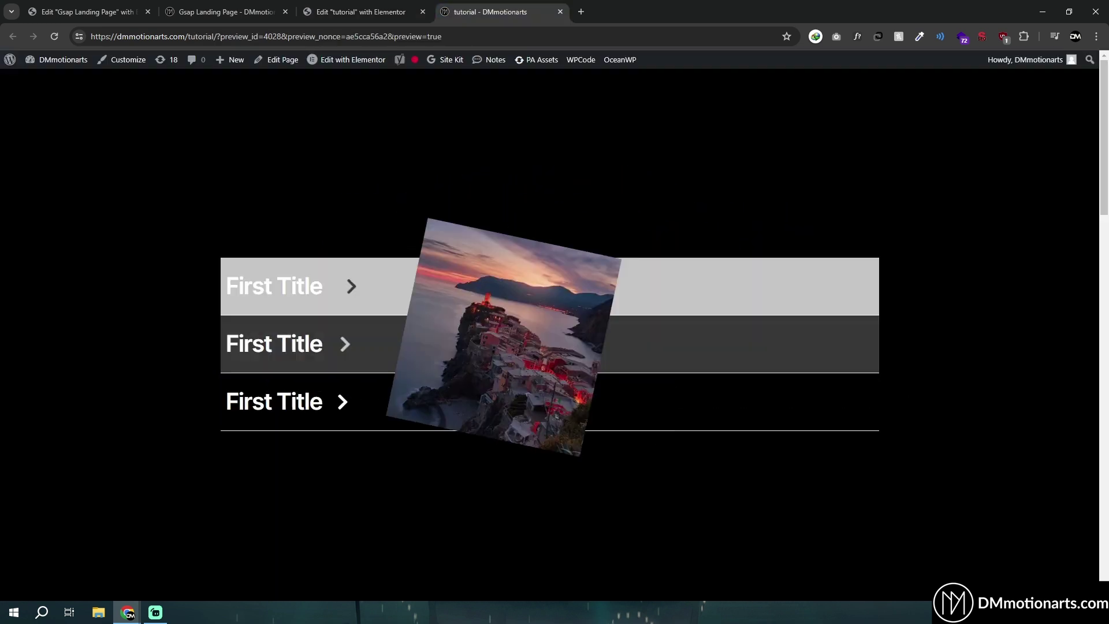
key(ctrl+shift+Tab)
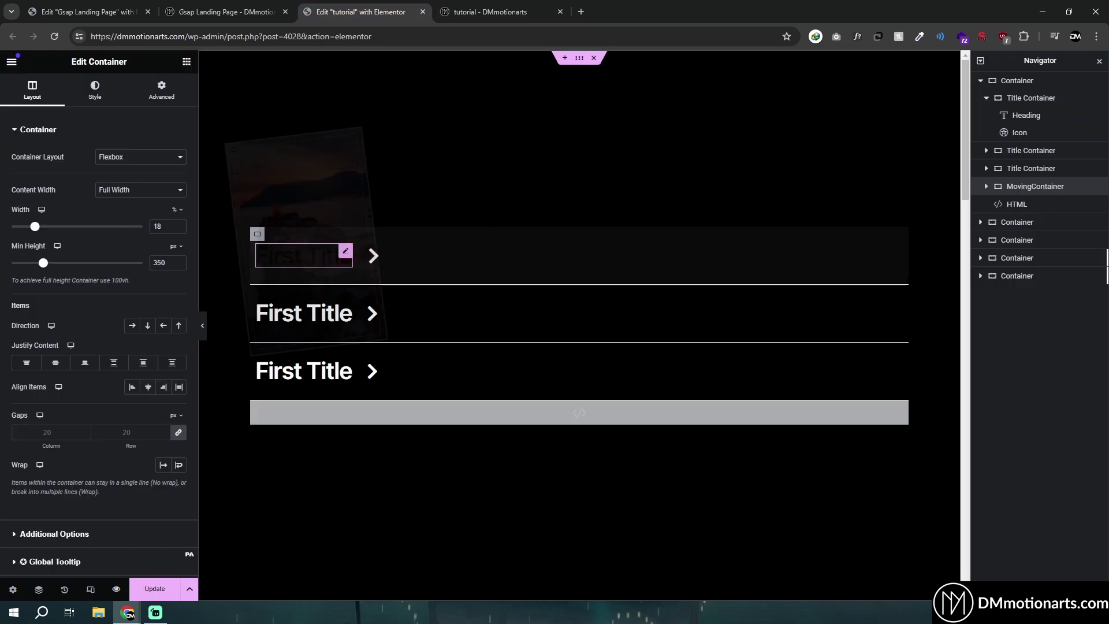
- Add the CSS class first-item after dm-item on the first title container, consulting the Gsap landing page's list container
click(985, 99)
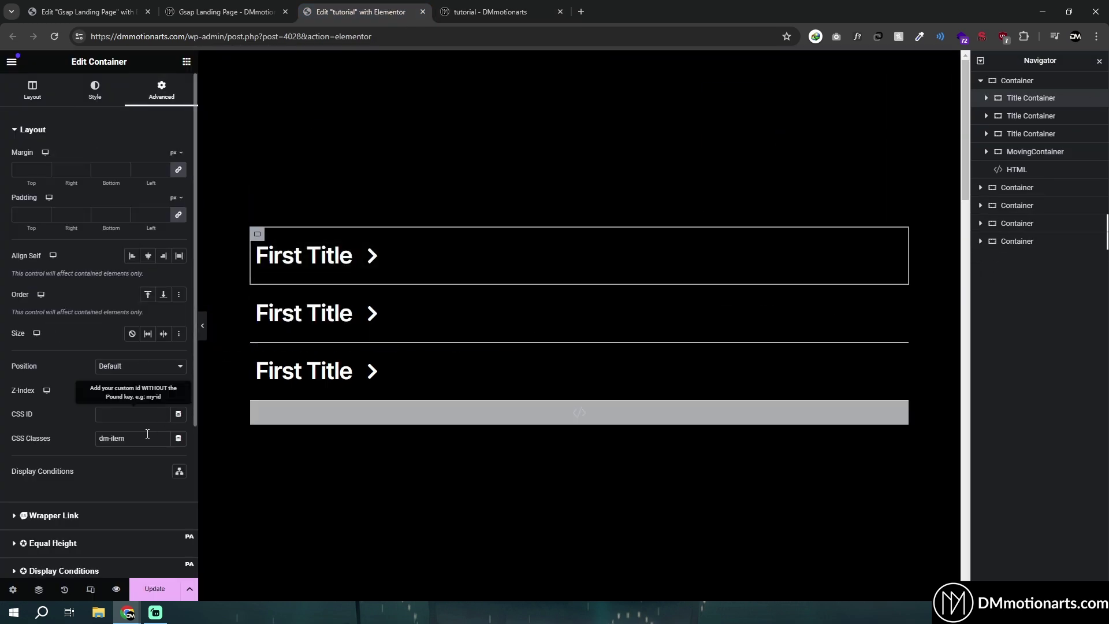
click(145, 438)
click(105, 6)
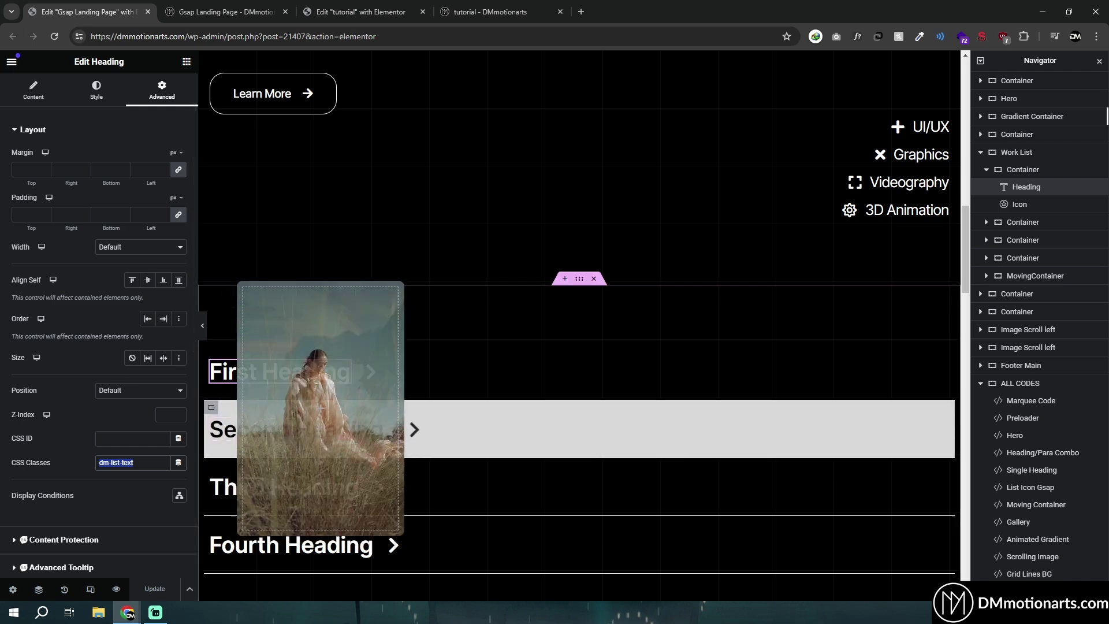
click(1023, 175)
click(497, 12)
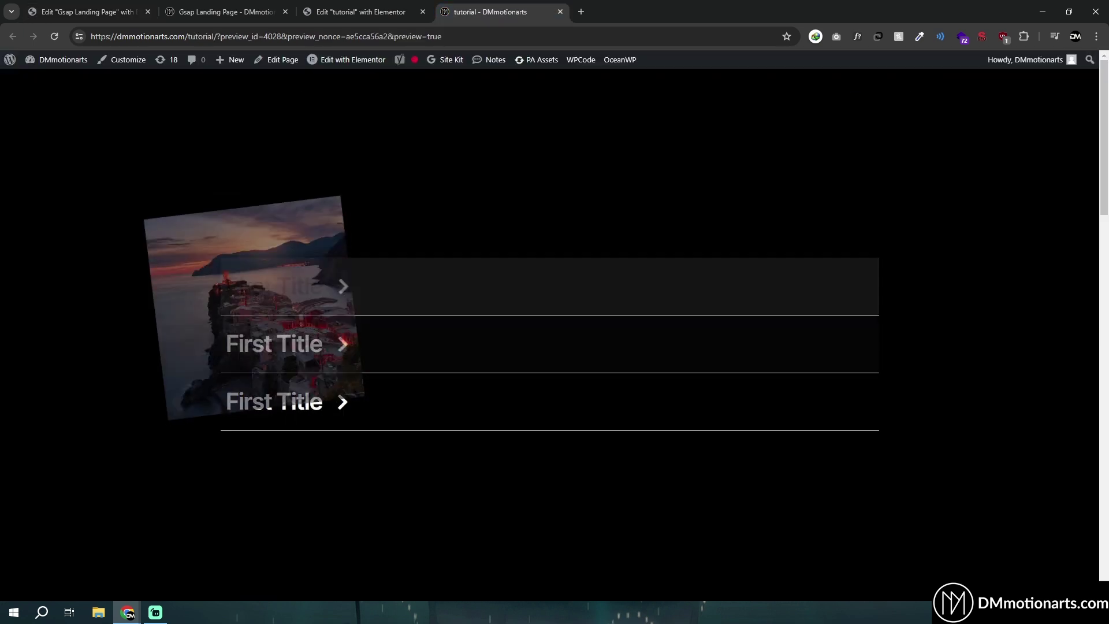
click(361, 12)
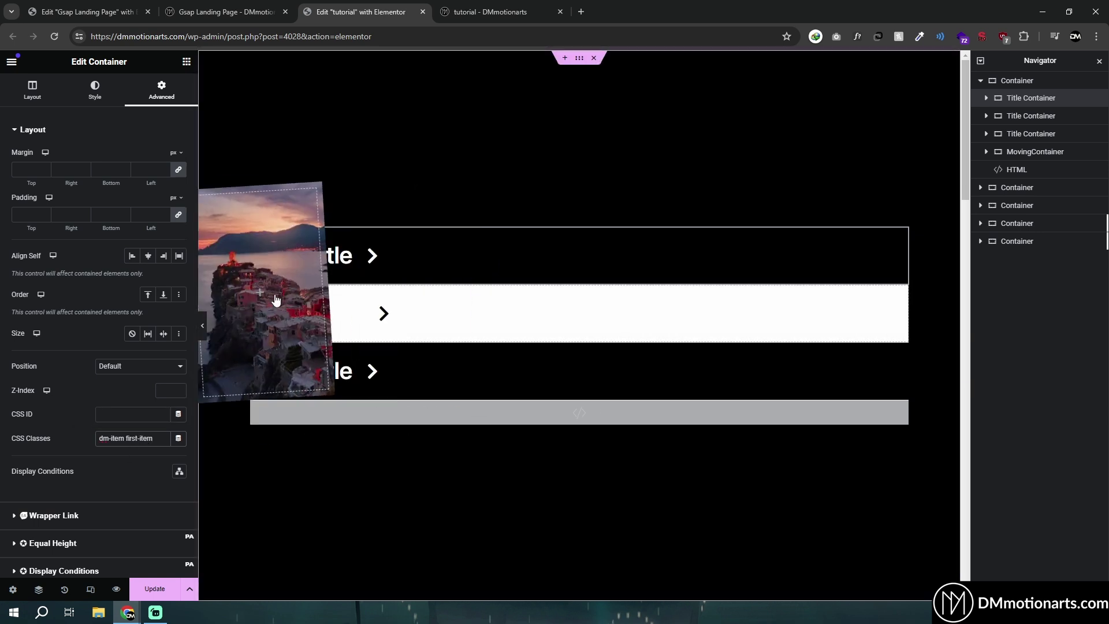
- Add the CSS classes second-item and third-item to the second and third title containers, and check their hover images
click(1022, 119)
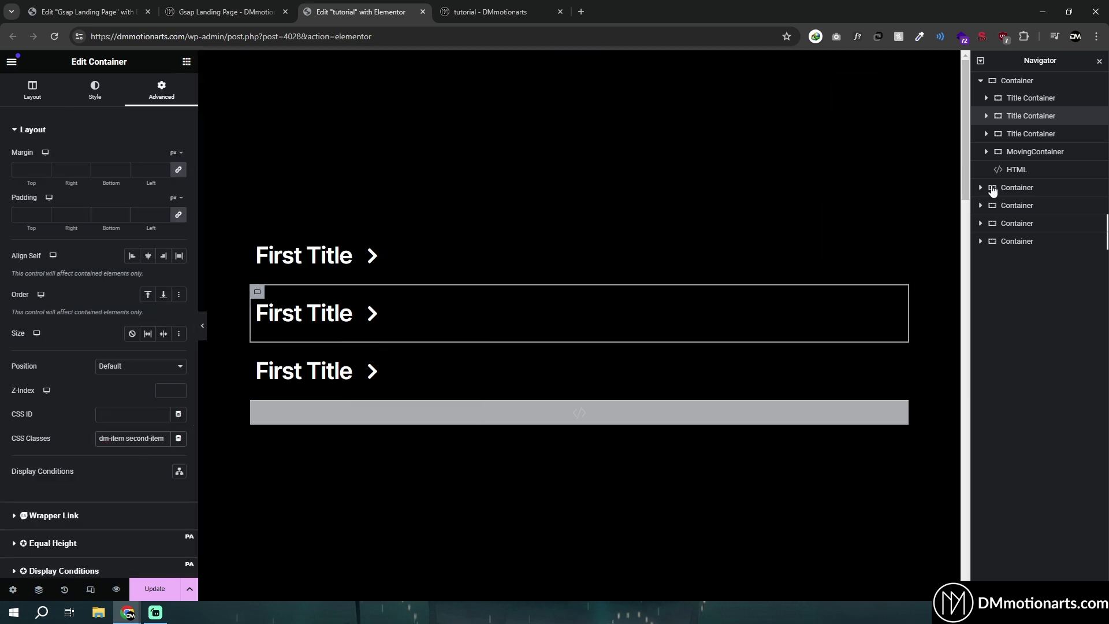
click(1016, 142)
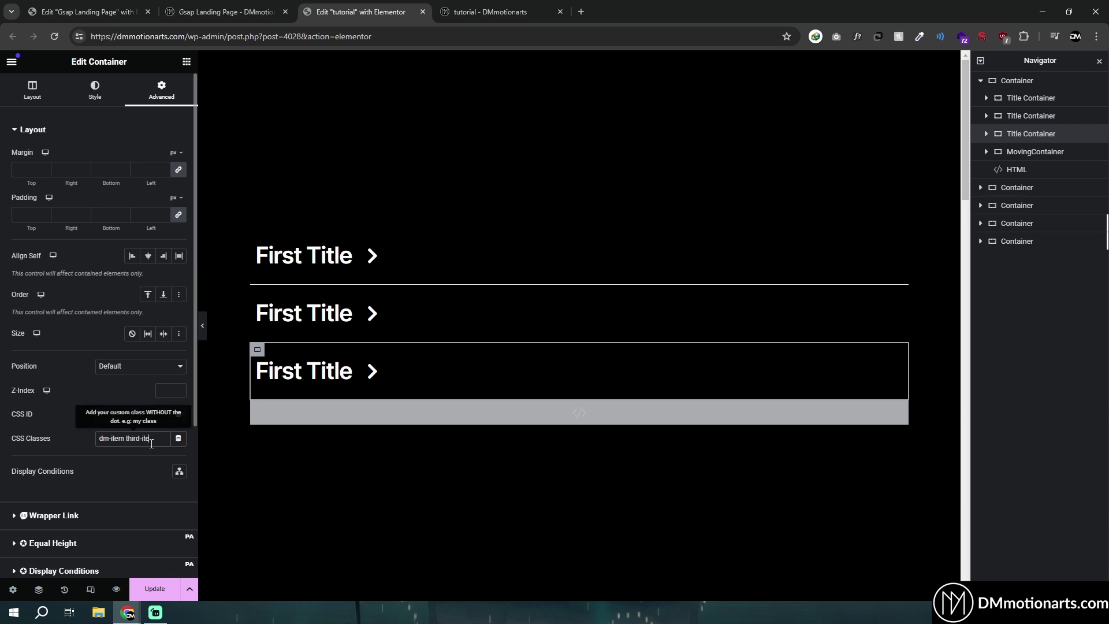
click(203, 335)
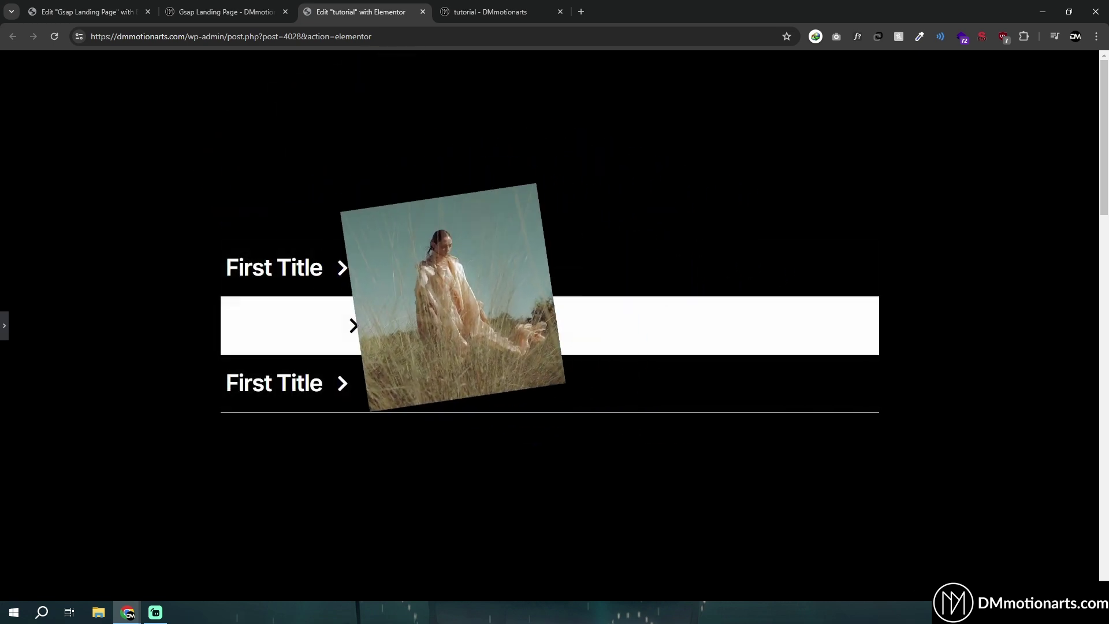
click(4, 325)
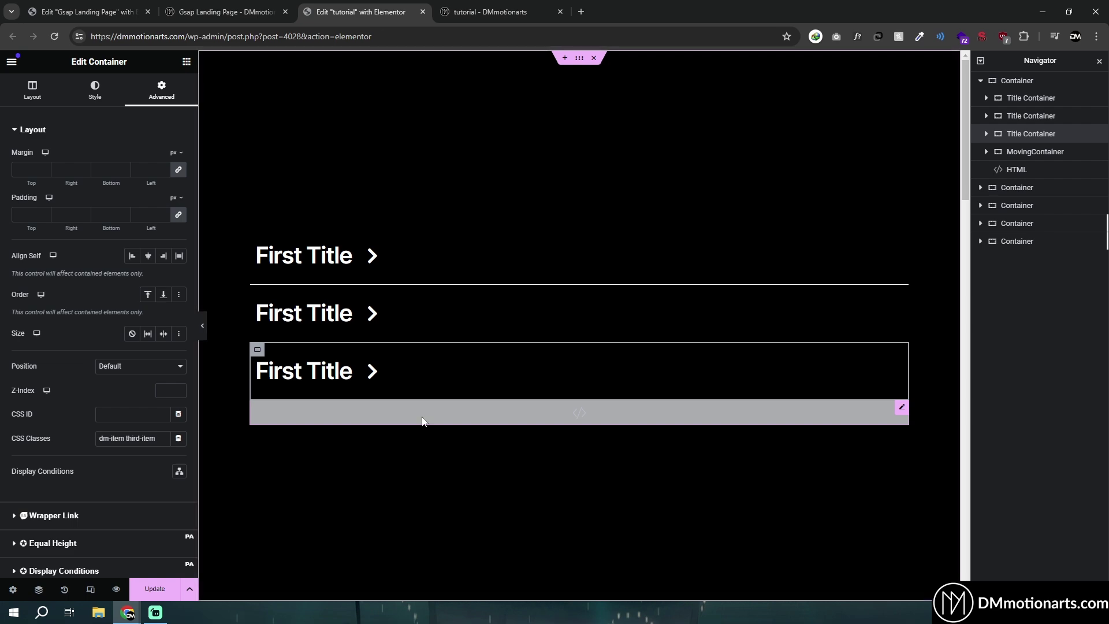
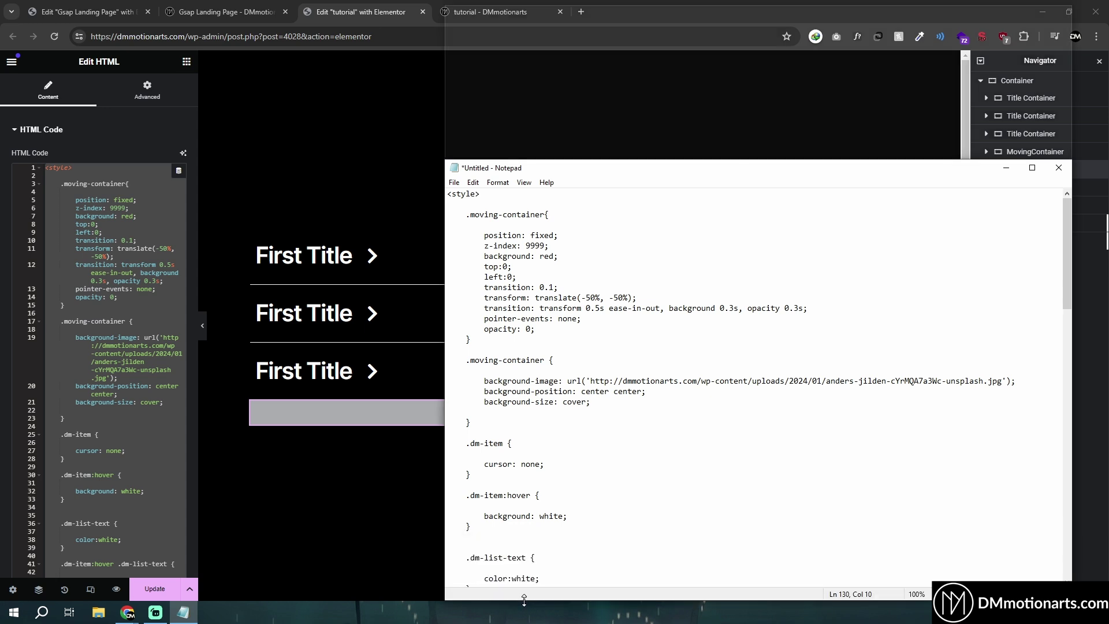
- Arrange the Notepad window holding the widget code over the editor and examine the .moving-container rule's position and pointer-events lines
drag(566, 17, 497, 152)
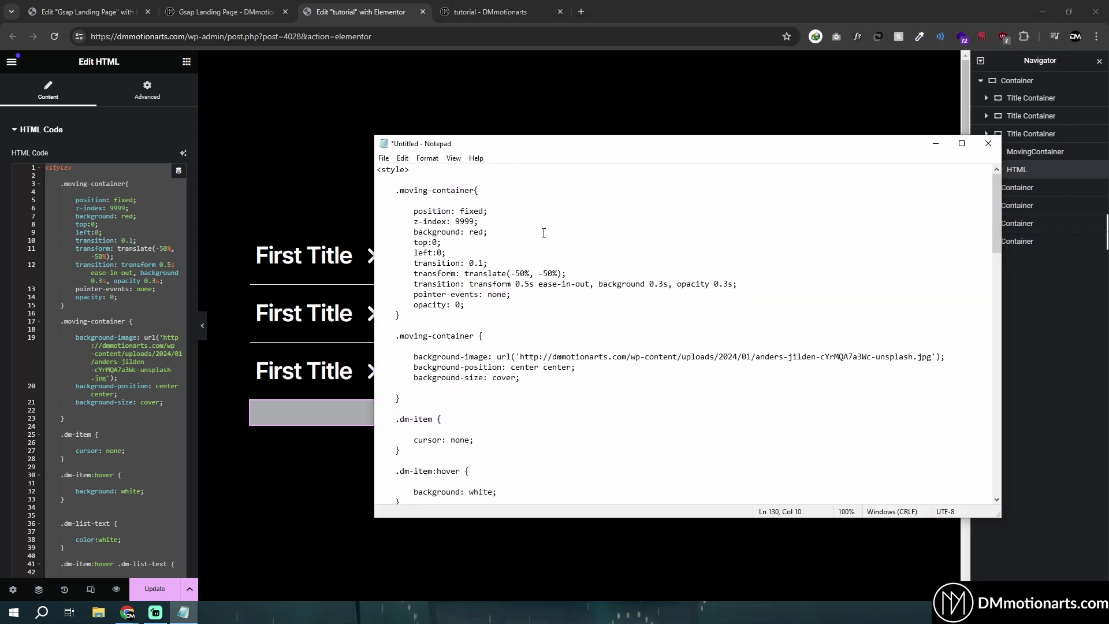
drag(1002, 431, 876, 430)
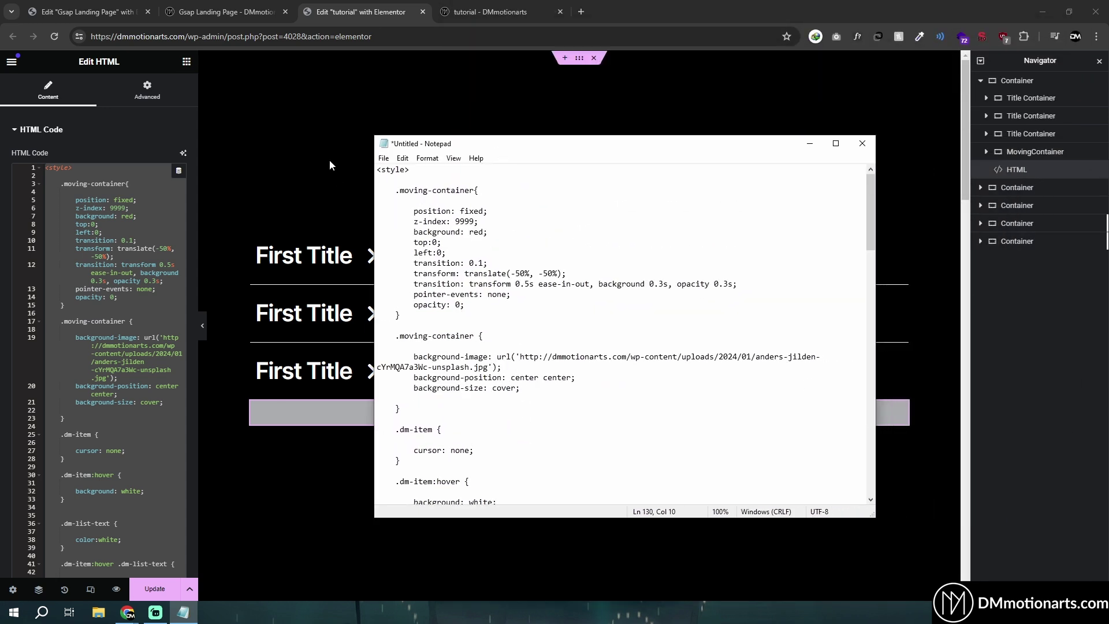
drag(400, 192, 475, 192)
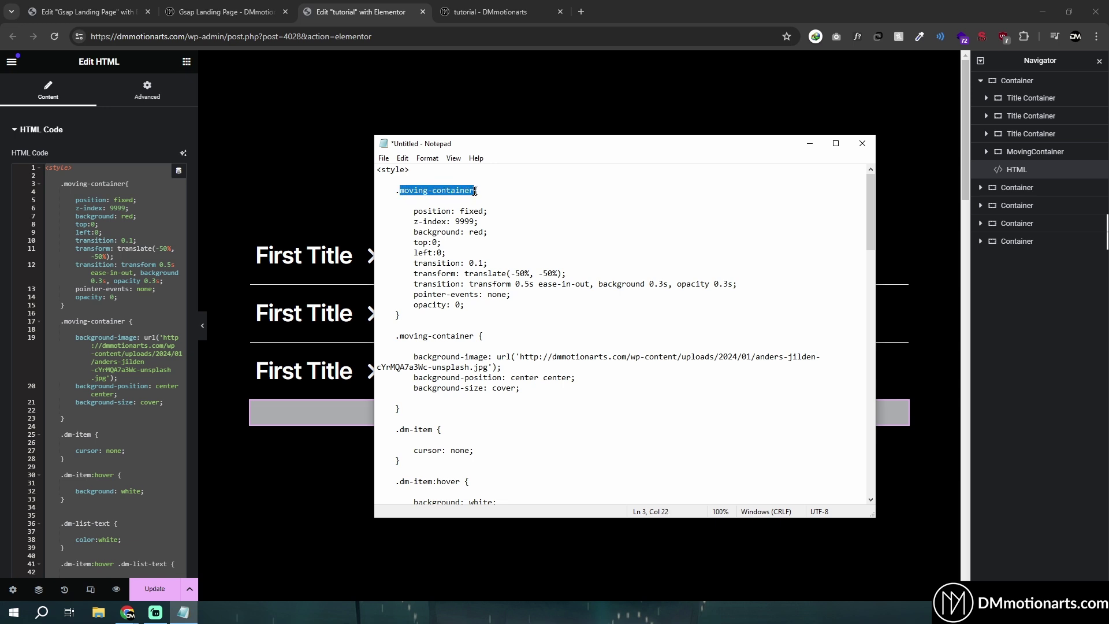
drag(416, 209, 473, 210)
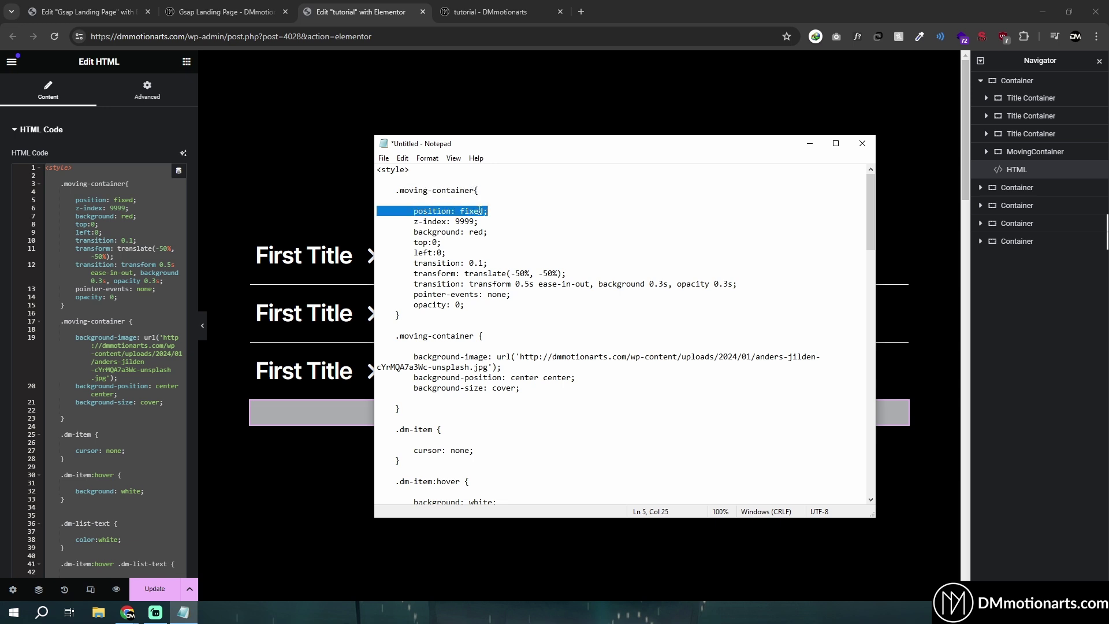
click(479, 211)
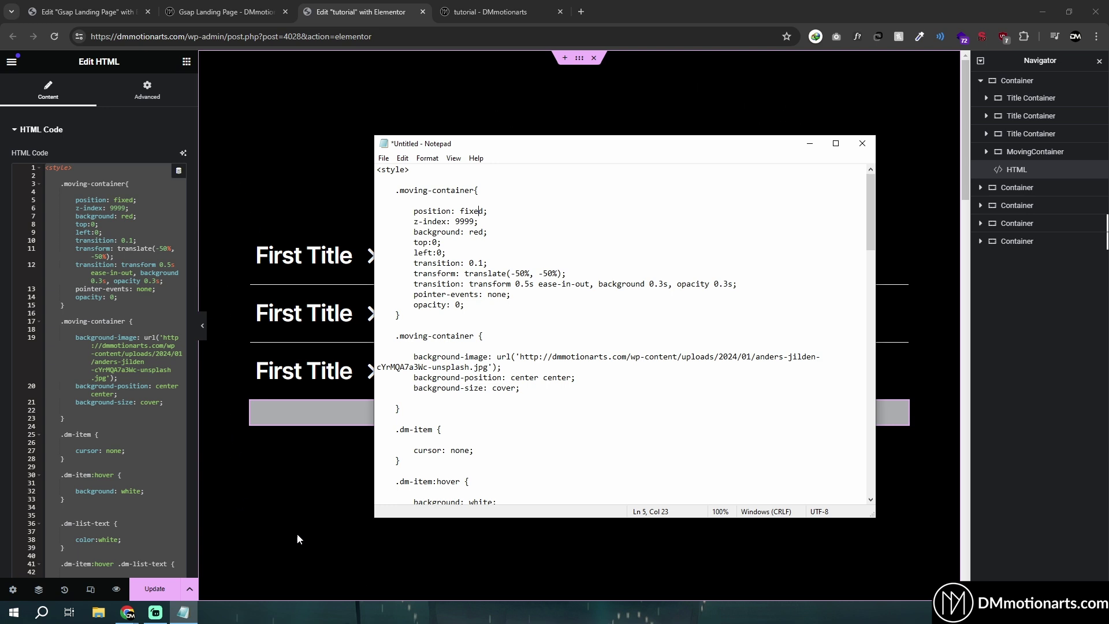
drag(408, 210, 506, 212)
click(506, 212)
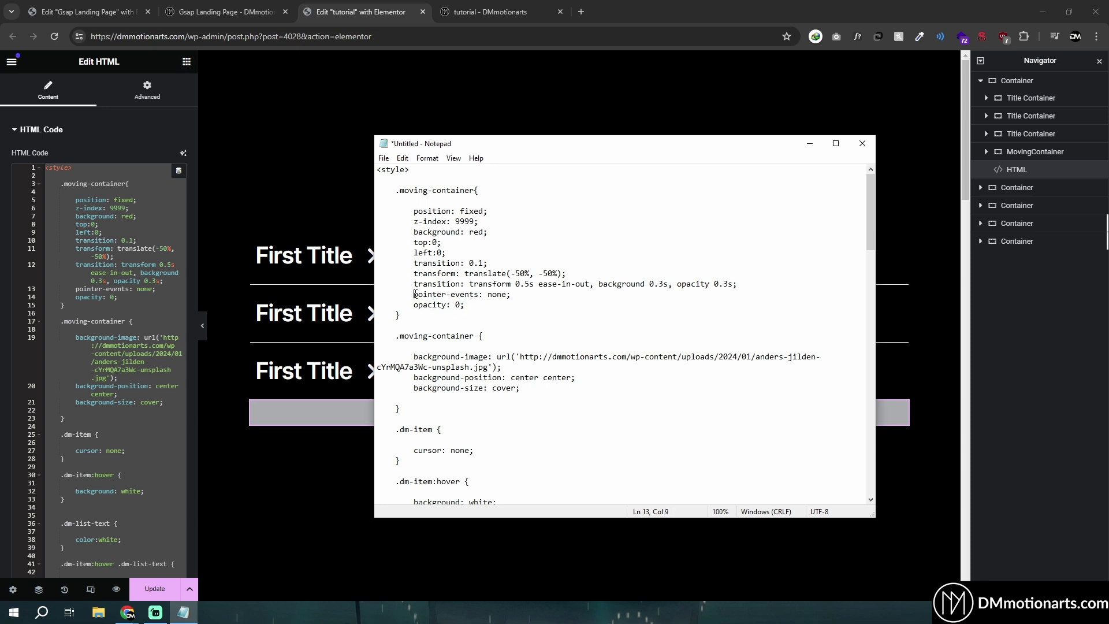
click(524, 295)
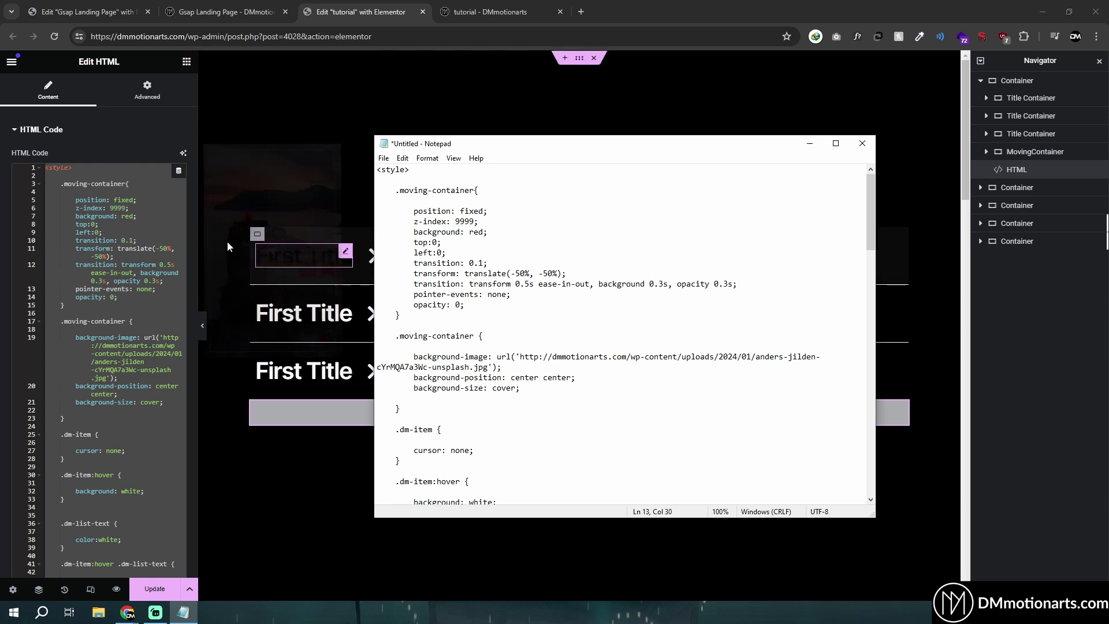
- Locate the MovingContainer in the page structure, and return to Notepad to examine the opacity line of its .moving-container rule
click(304, 256)
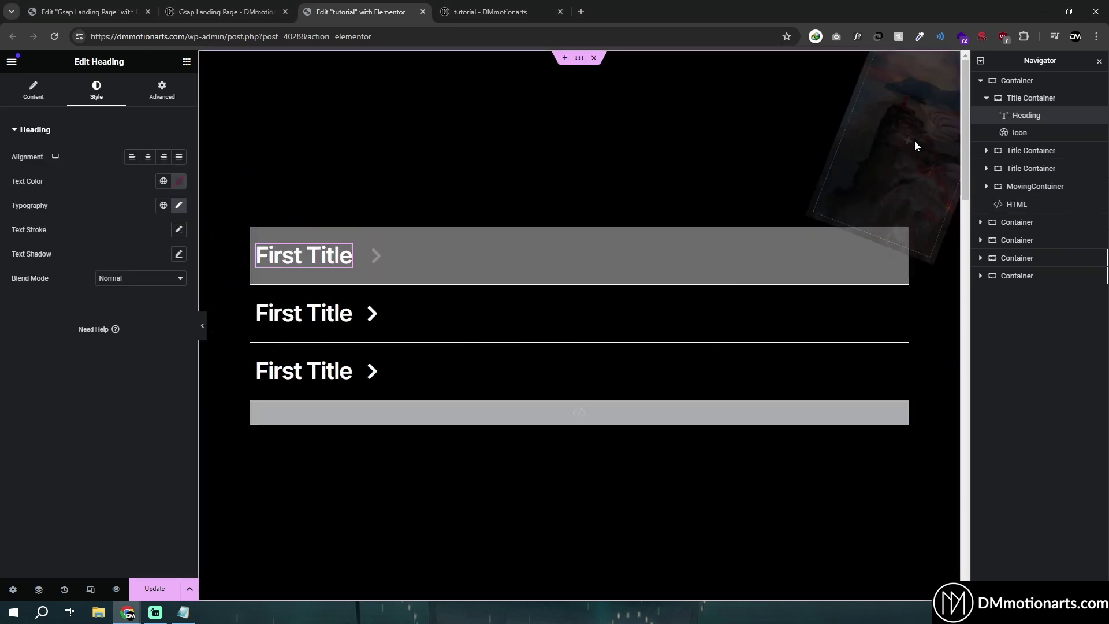
click(1096, 186)
click(368, 228)
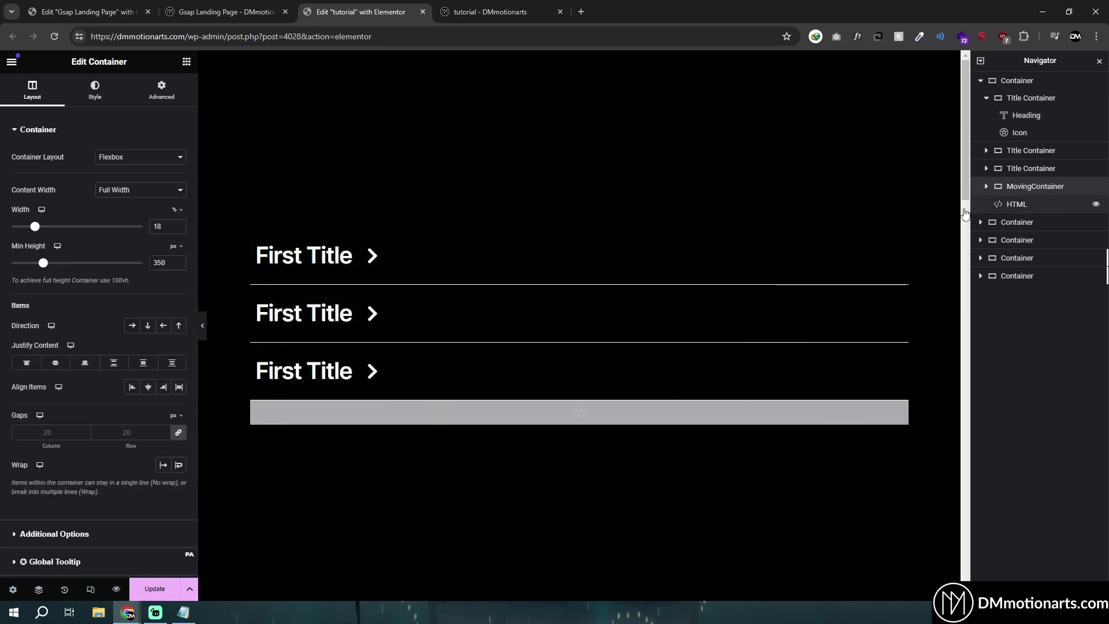
click(184, 613)
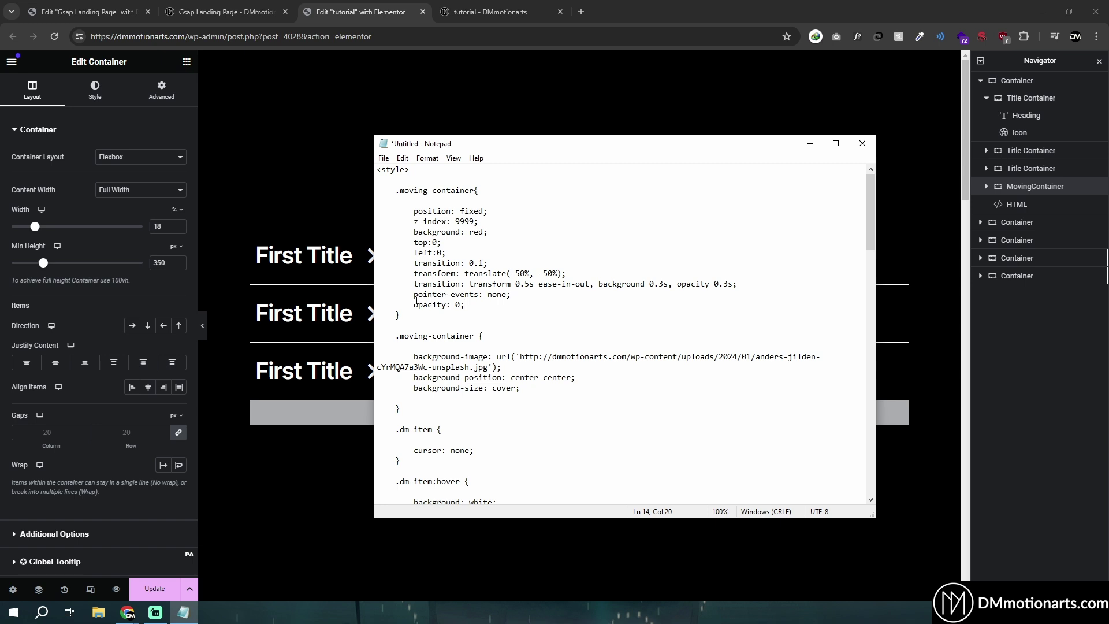
click(497, 303)
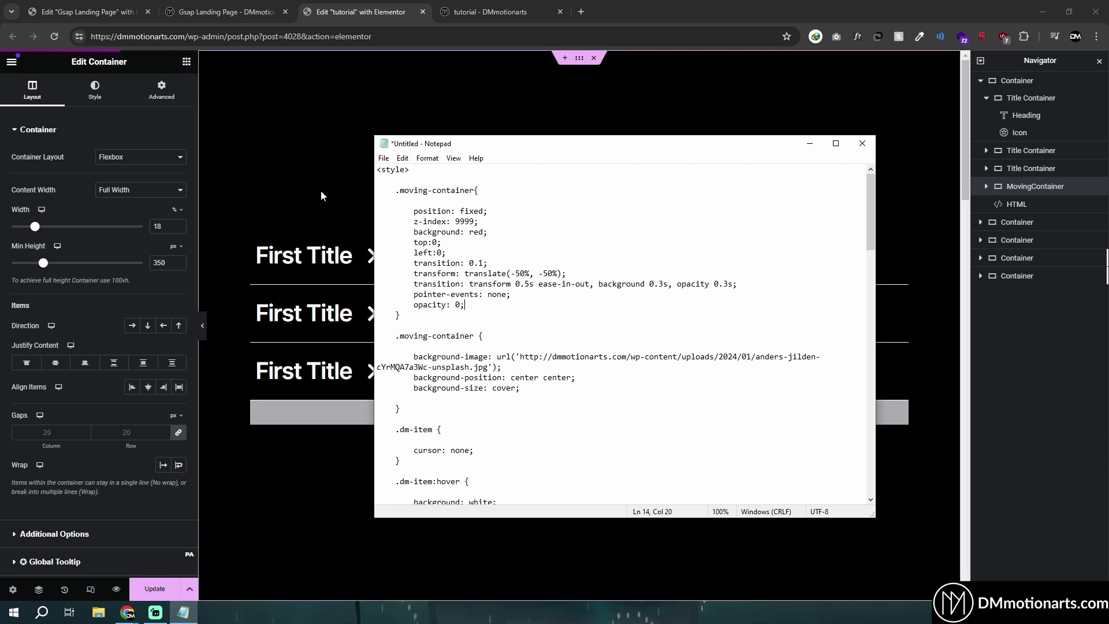
- Review the .dm-item, .dm-list-text and .dm-list-icon hover rules in Notepad, and the opacity set on .moving-container when an item is hovered
scroll(476, 408, down, 3)
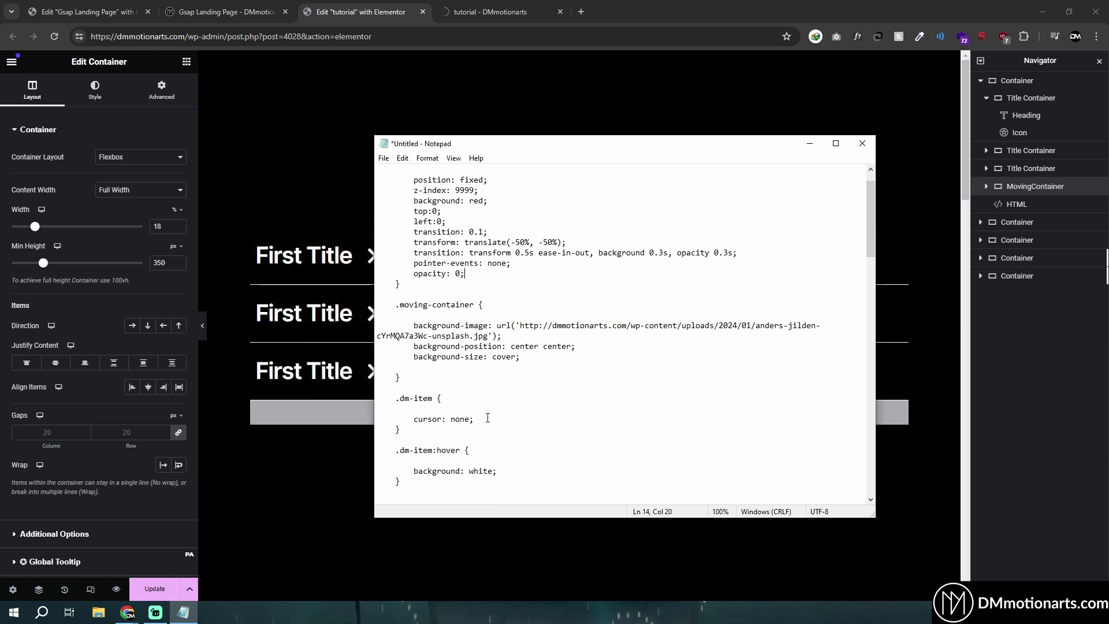
scroll(405, 390, down, 6)
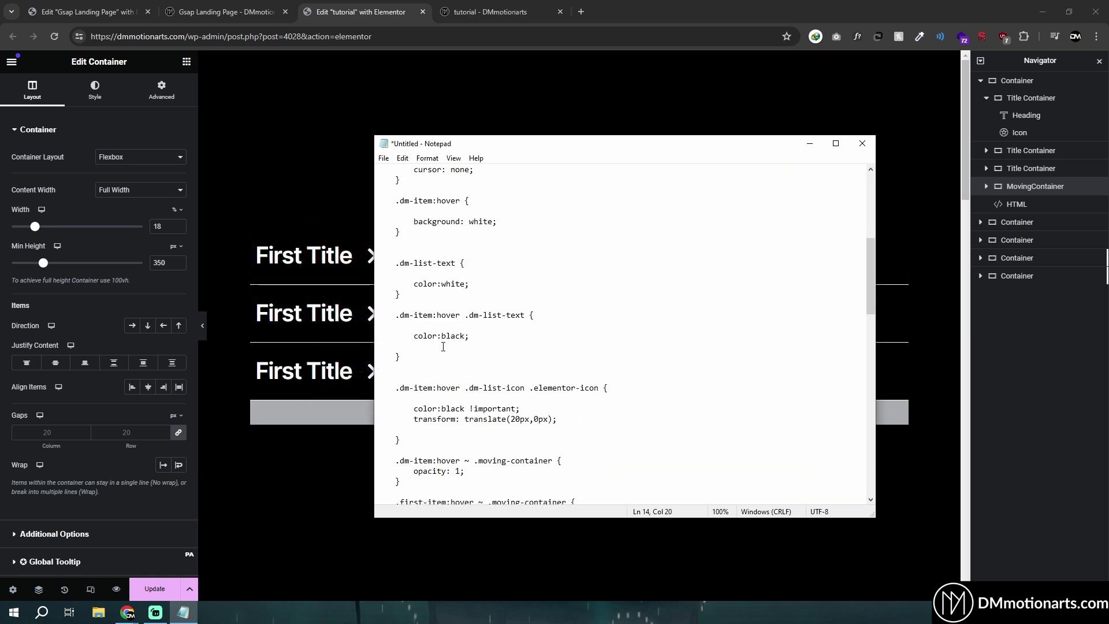
scroll(474, 314, down, 3)
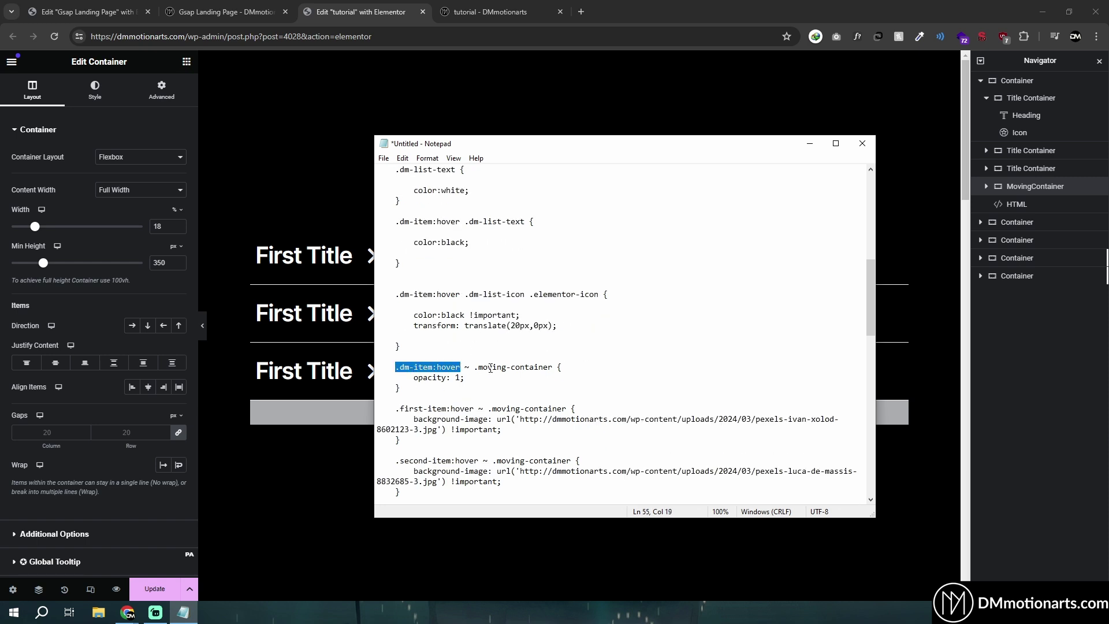
click(553, 367)
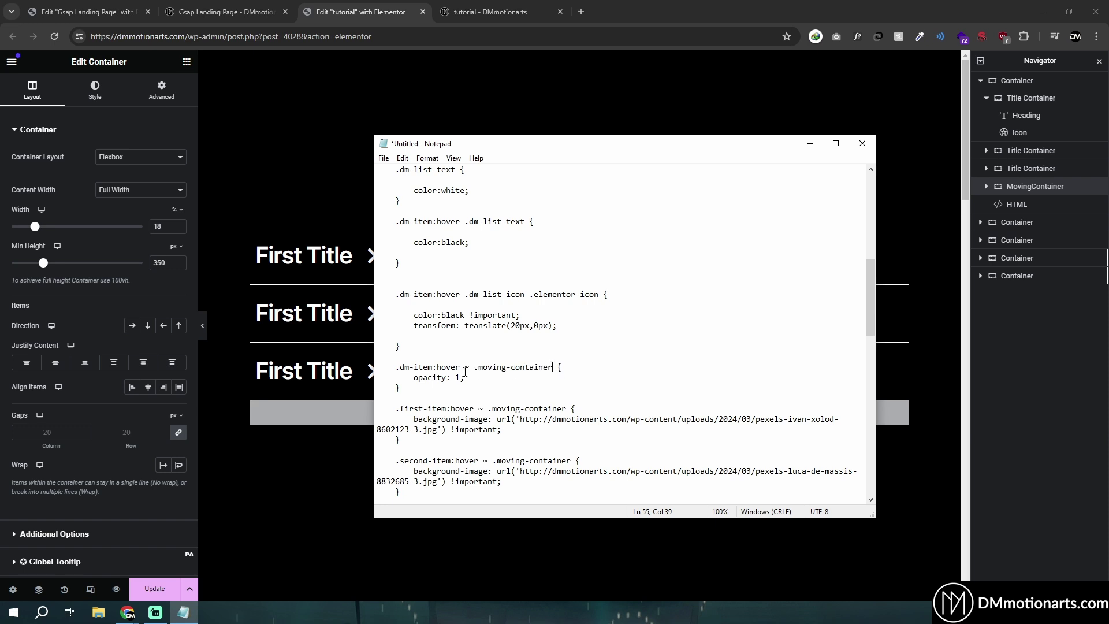
triple_click(412, 378)
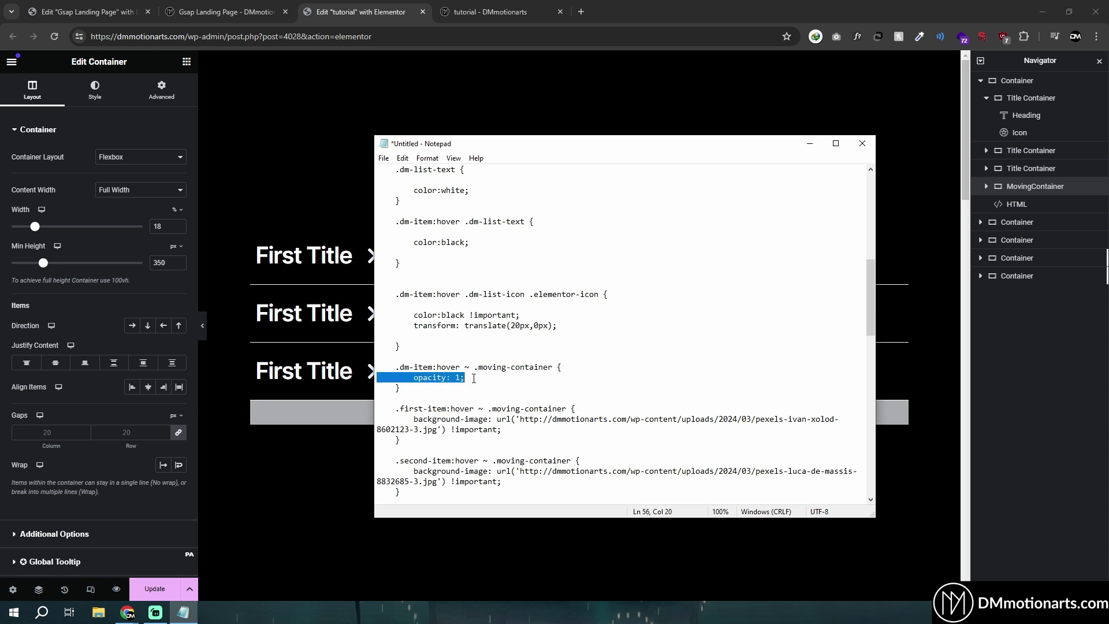
key(End)
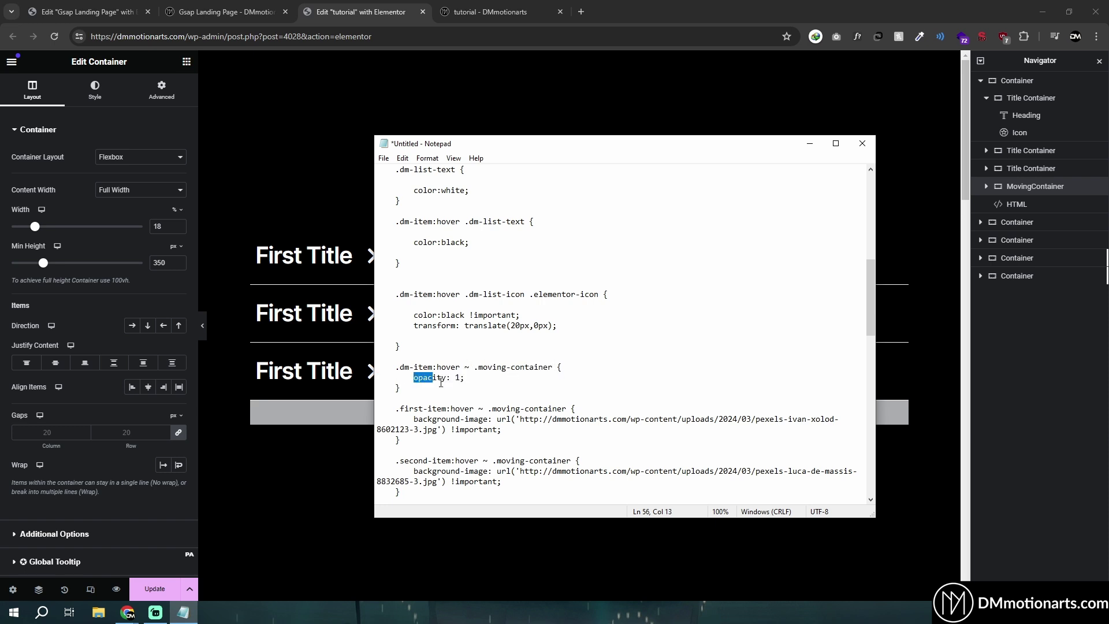
- Examine the .first-item hover rule in Notepad, including its .moving-container selector and background-image URL
click(441, 383)
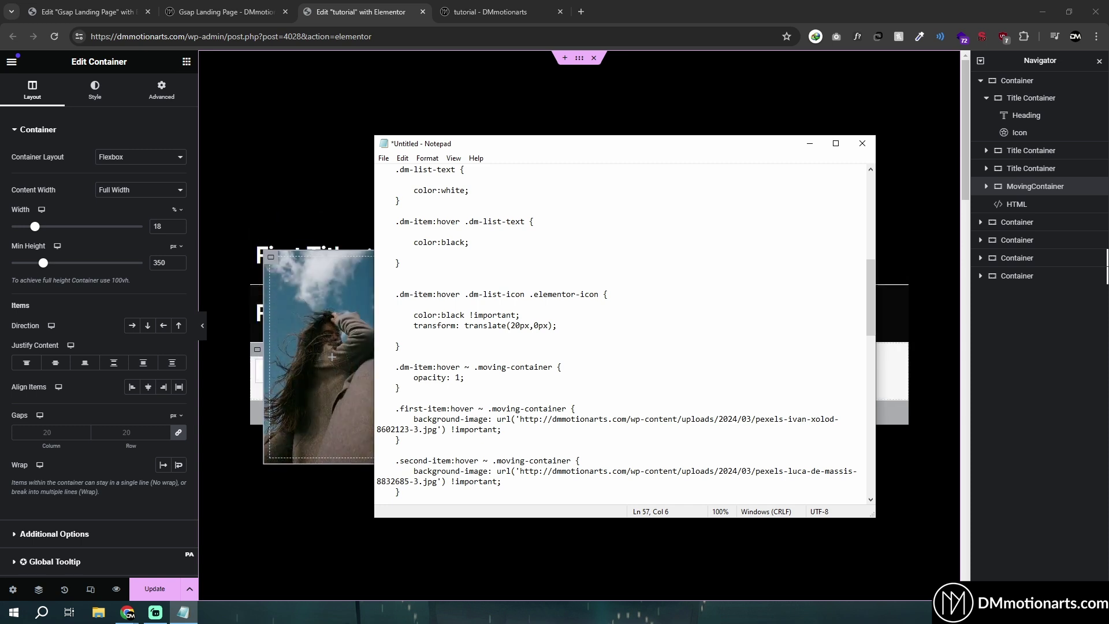
scroll(515, 296, down, 4)
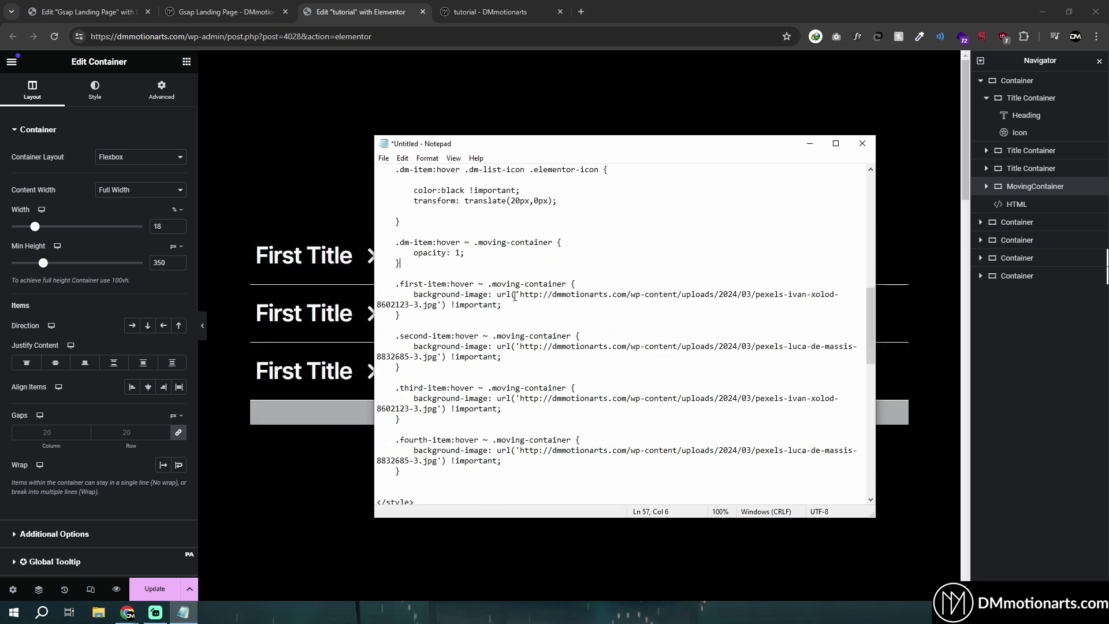
scroll(514, 296, down, 1)
drag(396, 255, 399, 284)
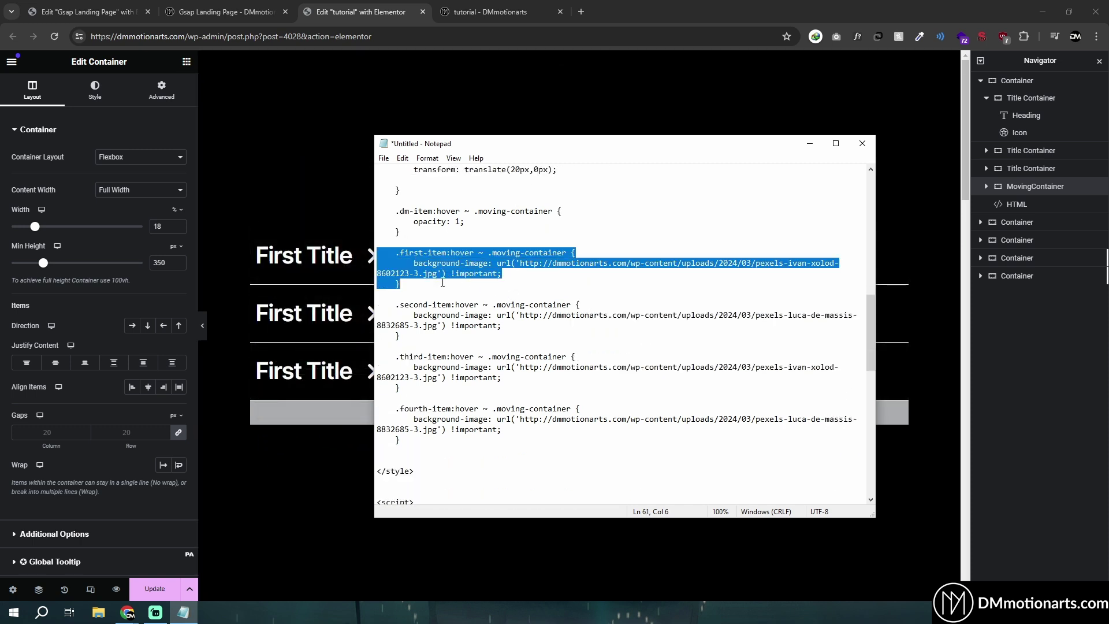
click(399, 283)
drag(487, 253, 698, 271)
click(571, 252)
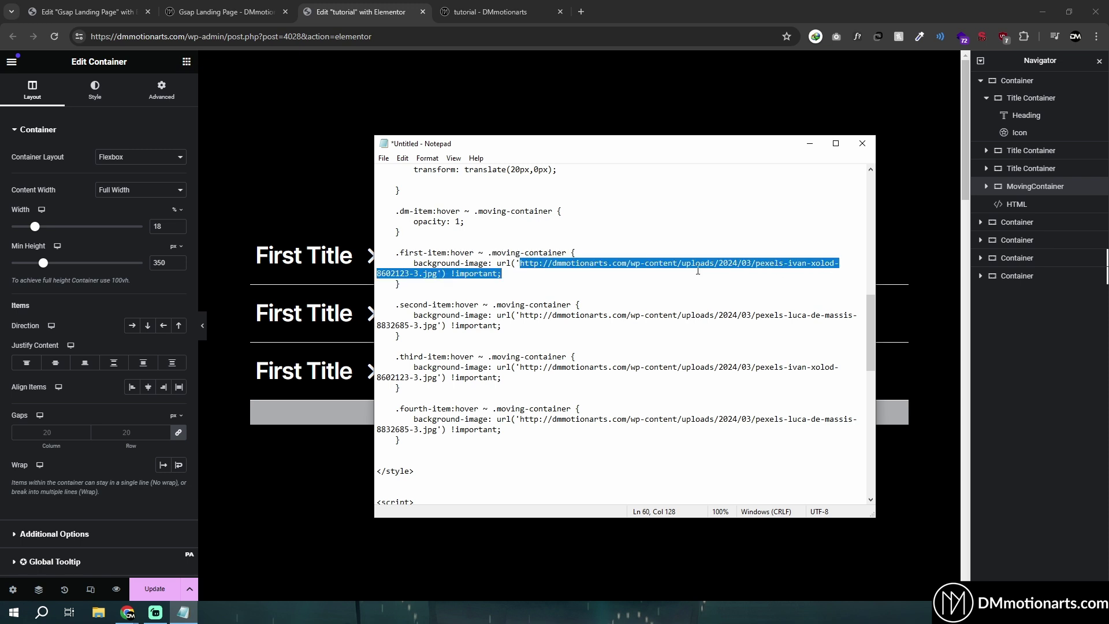
click(446, 294)
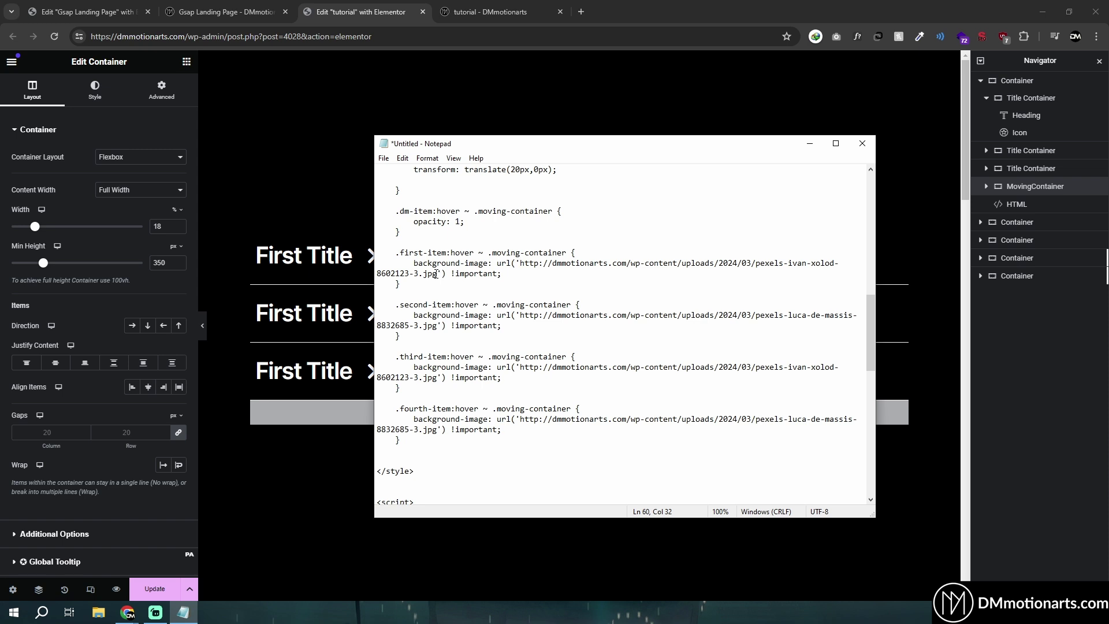
- Clear the image URL from the .first-item hover rule, and open the media library from the outer container's background image setting
drag(438, 273, 520, 263)
key(BackSpace)
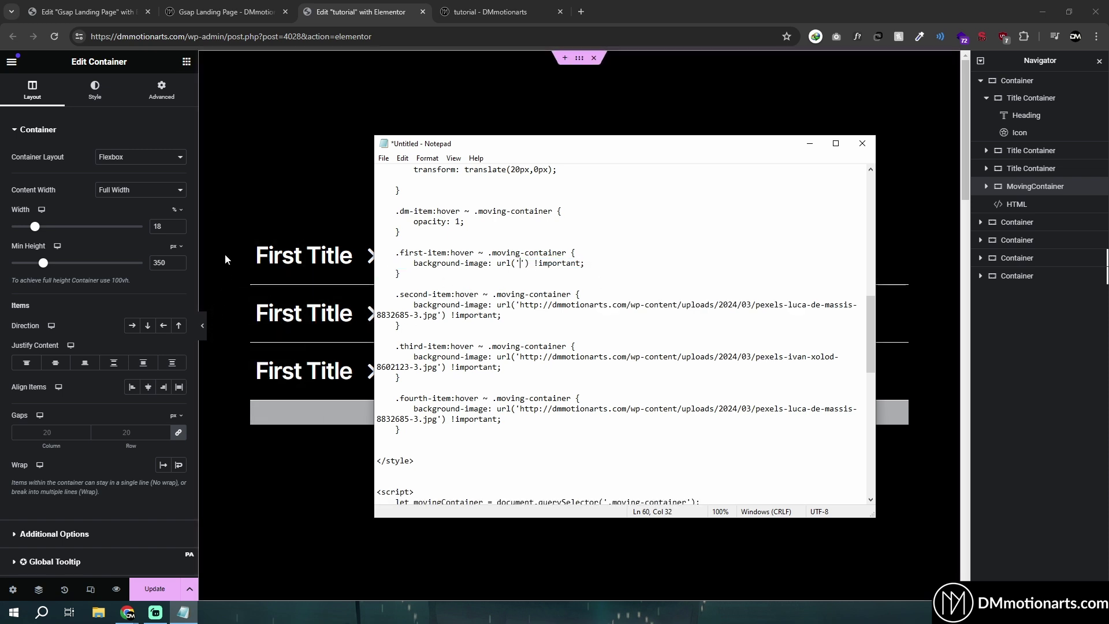
click(558, 93)
click(578, 63)
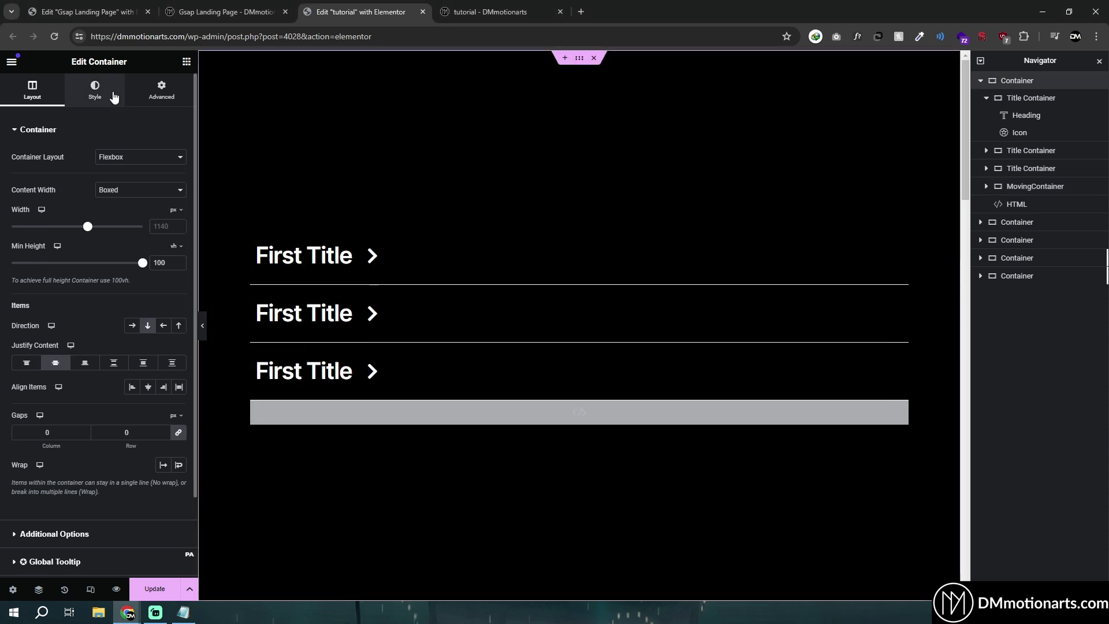
click(95, 91)
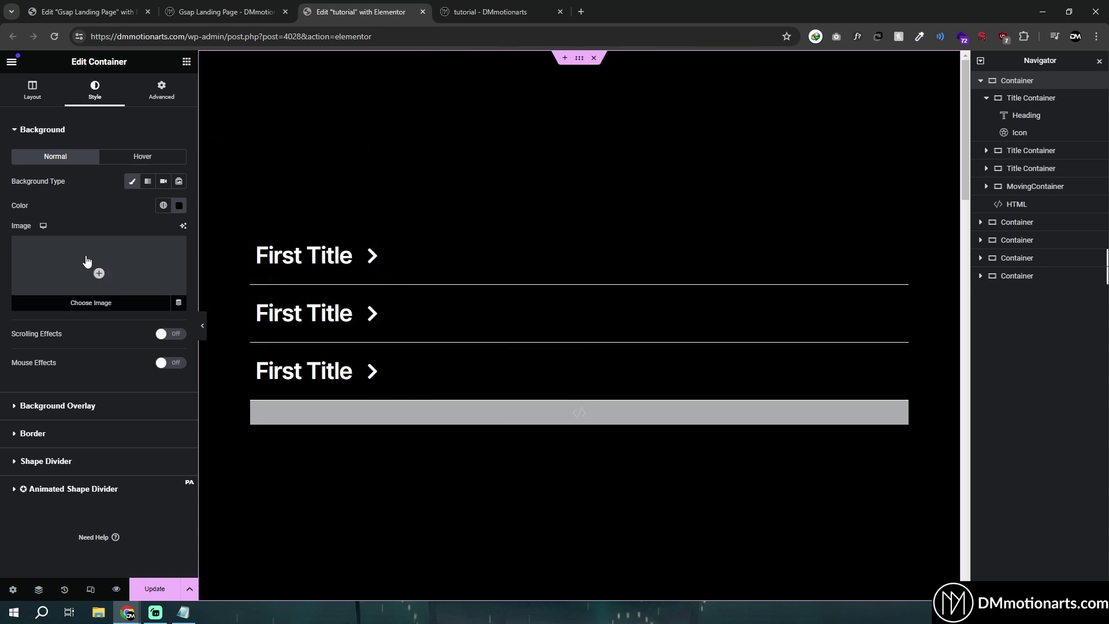
click(87, 261)
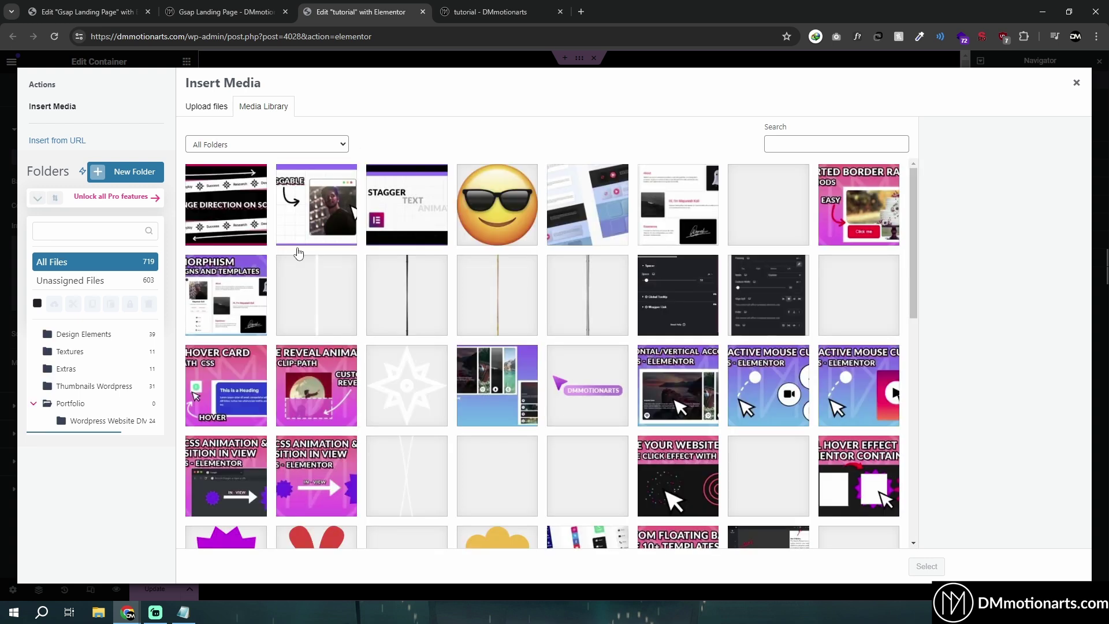
- Copy the file URL of Interactive-mouse-cursor-tracker-modern-js-css-elementor-2.jpg and paste it as the .first-item background-image URL in Notepad
click(778, 386)
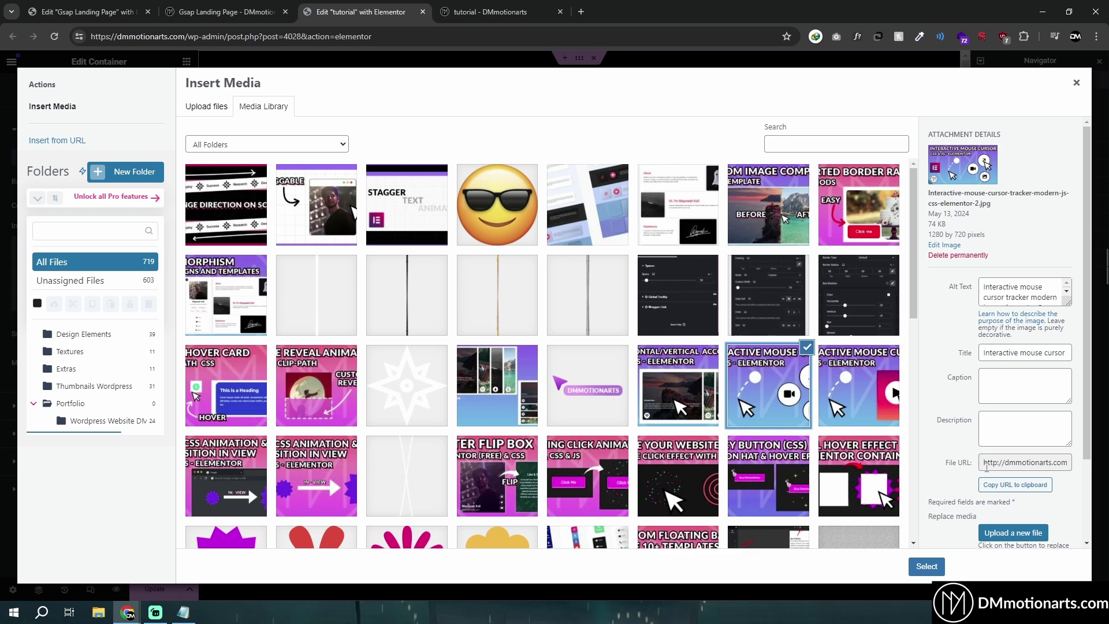
drag(984, 462, 997, 462)
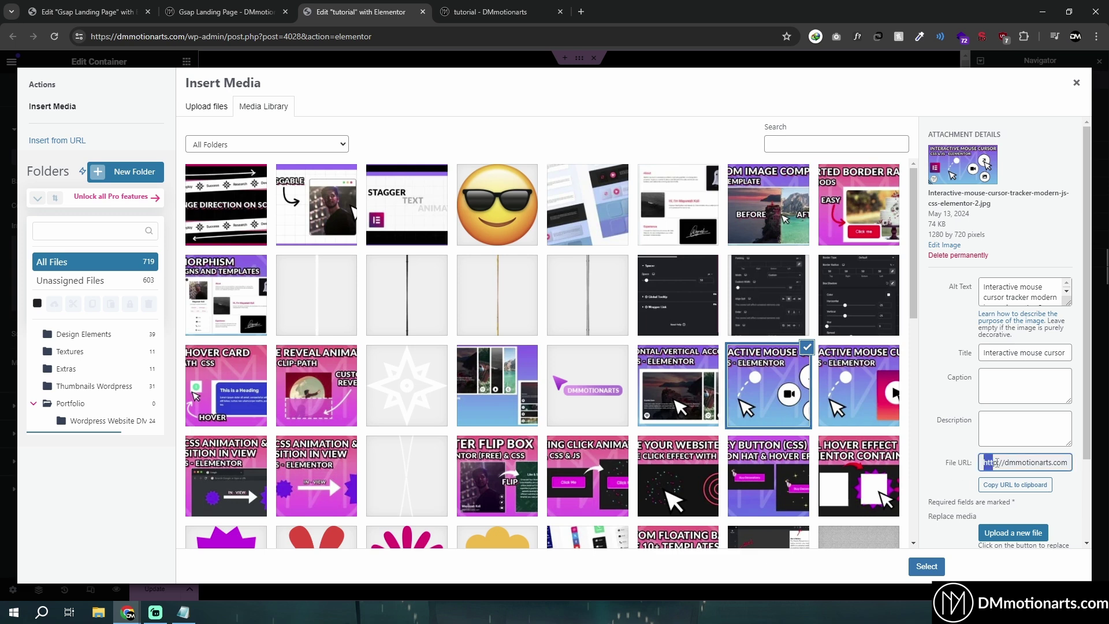
right_click(1062, 464)
click(838, 286)
click(1077, 82)
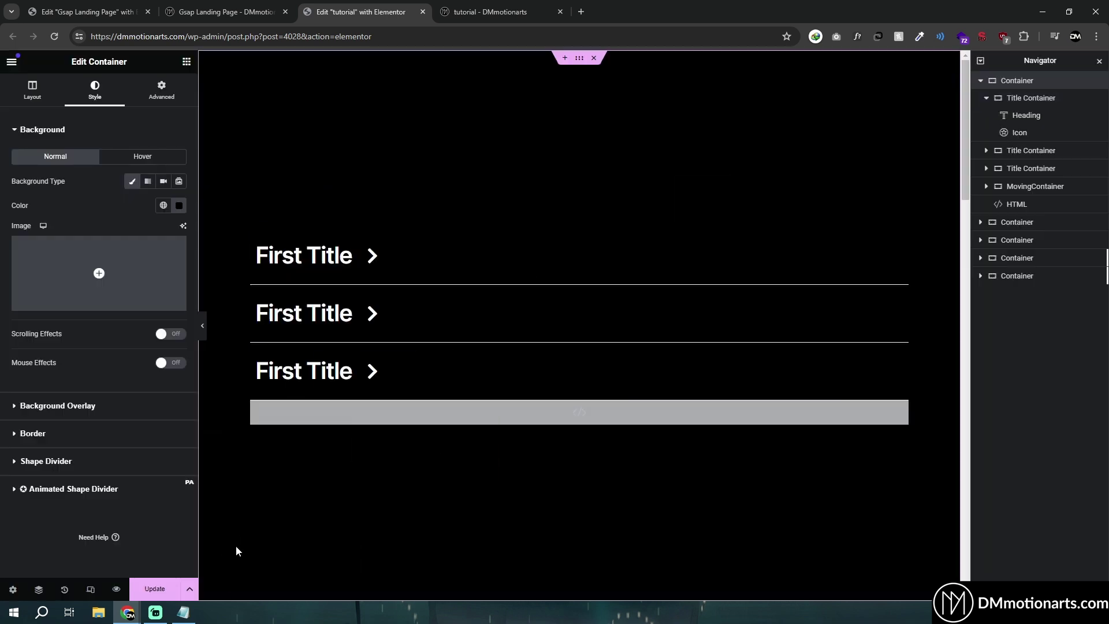
key(alt+Tab)
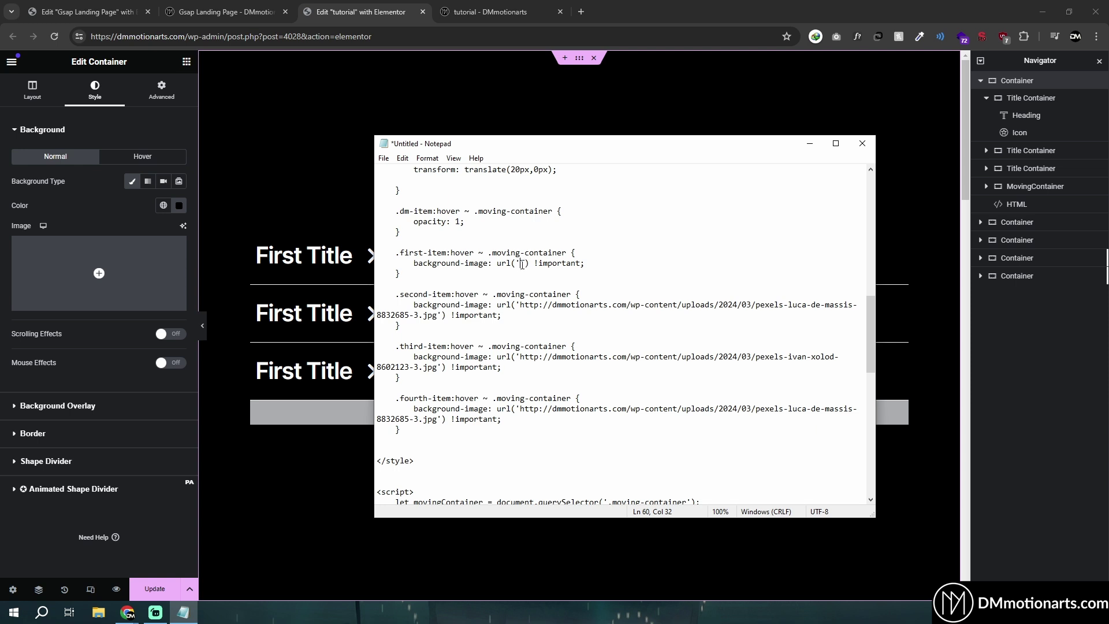
text(http://dmmotionarts.com/wp-content/uploads/2024/05/Interactive-mouse-cursor-tracker-modern-js-css-elementor-2.jpg)
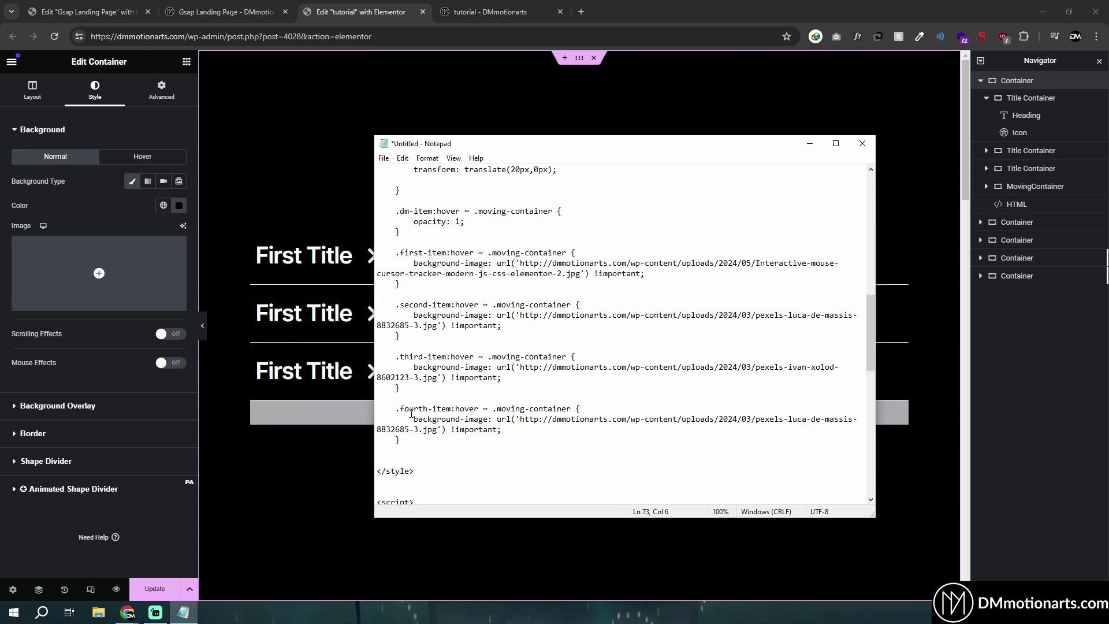
- Duplicate the .fourth-item hover rule below itself in Notepad and rename the copy's class to .fifth-item
drag(398, 411, 401, 440)
key(ctrl+c)
click(420, 440)
key(ctrl+v)
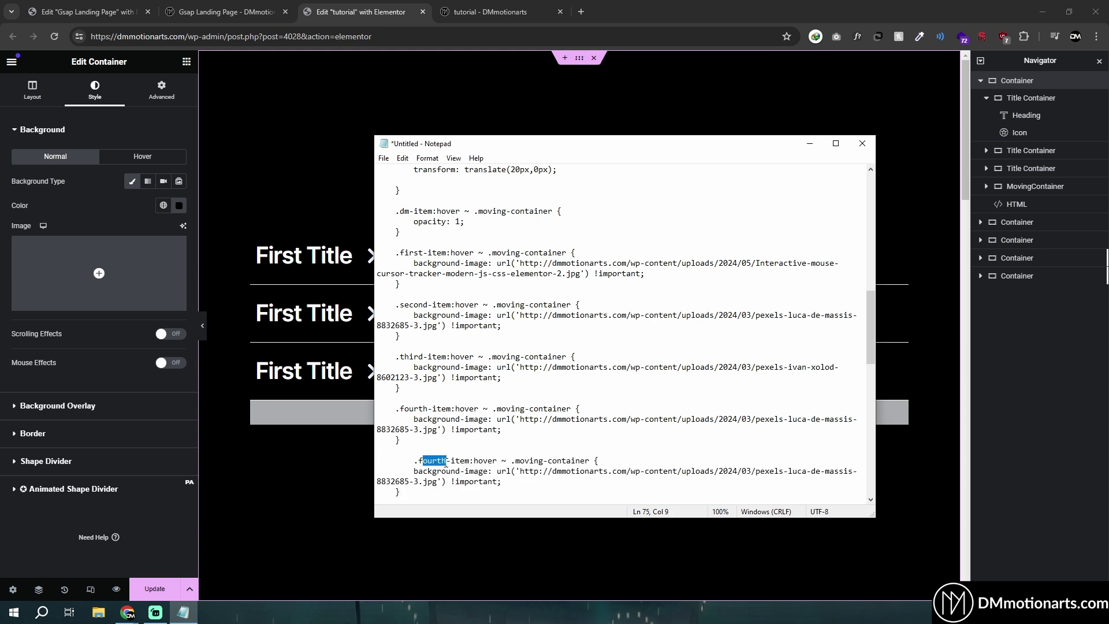
text(ifth)
scroll(624, 323, down, 1)
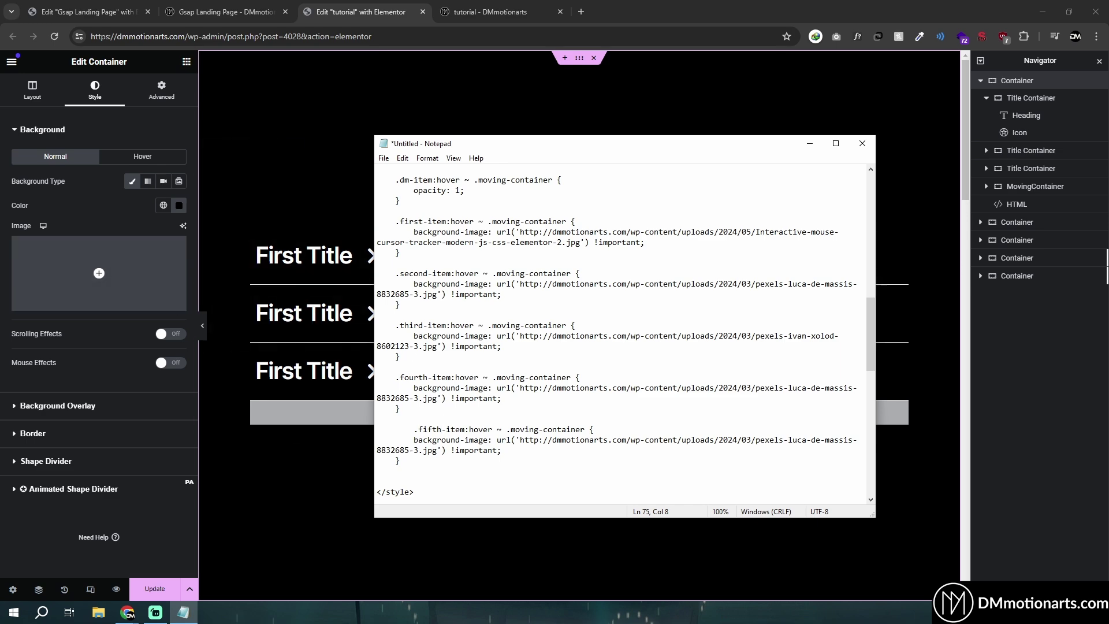
- Check the CSS classes of the third title container in Elementor, and examine the .fifth-item image URL in Notepad
click(229, 237)
click(159, 93)
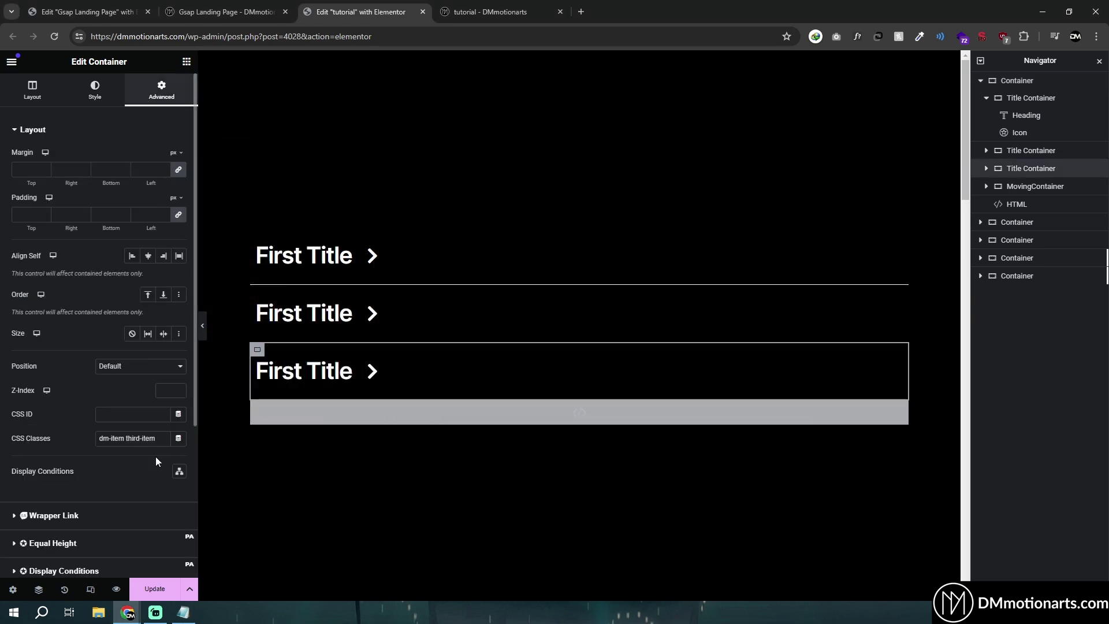
click(183, 612)
drag(518, 440, 479, 450)
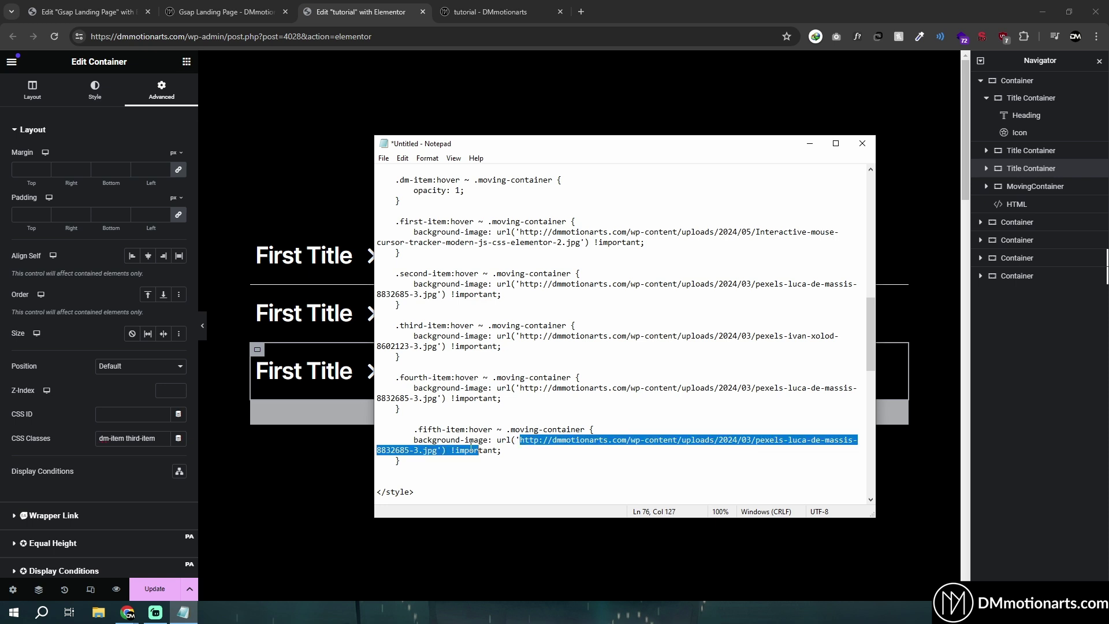
click(436, 452)
scroll(623, 335, up, 3)
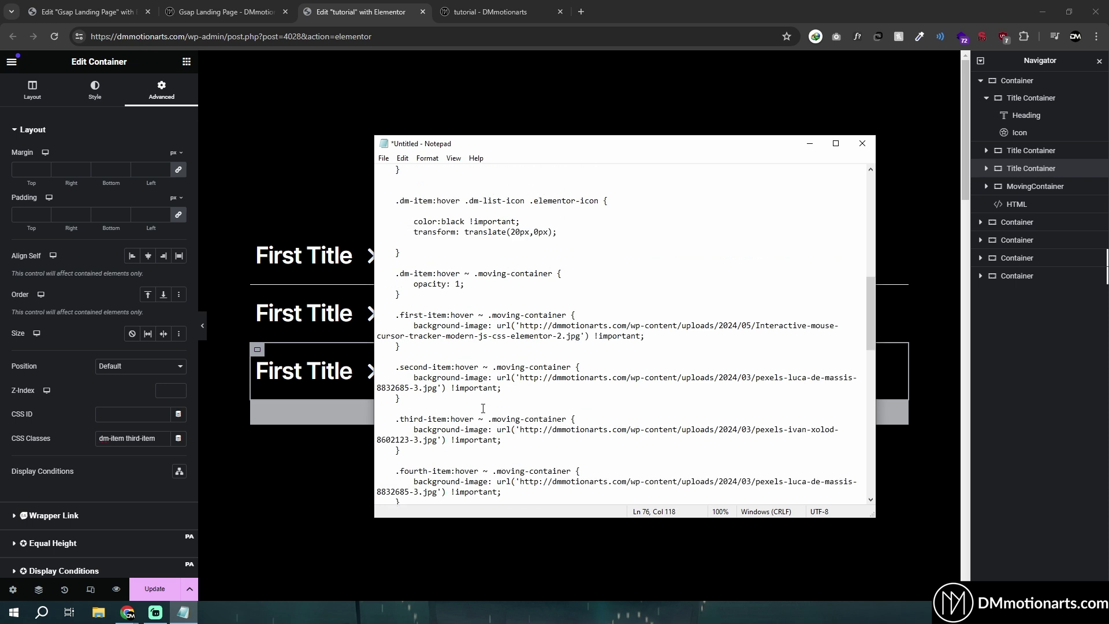
- View the tutorial preview page, and return to the Elementor editor to inspect the HTML widget's code
click(491, 12)
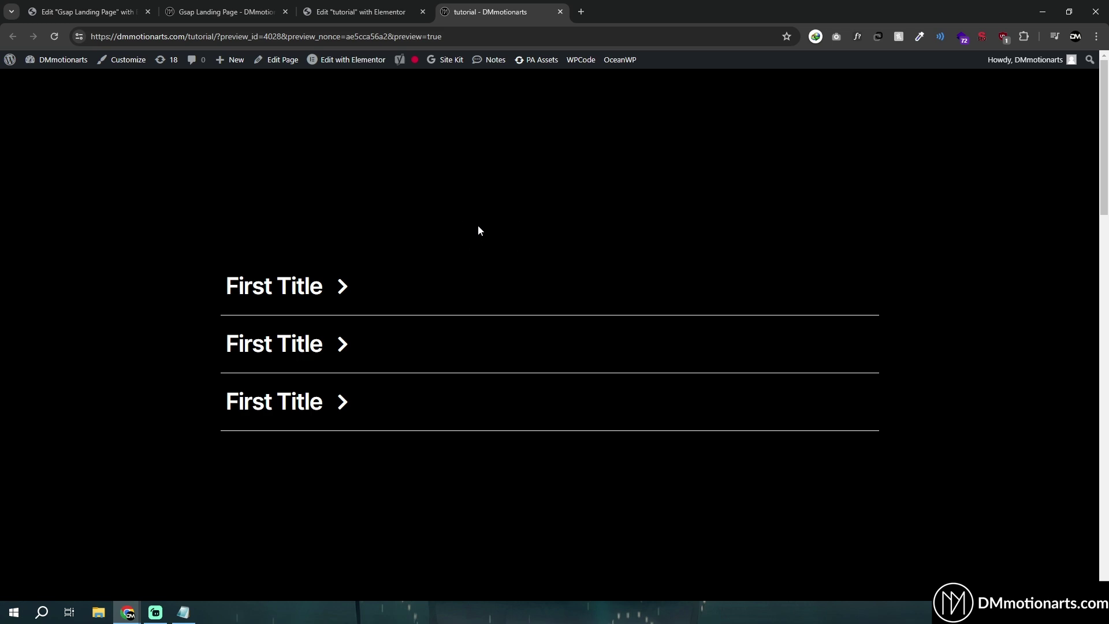
click(361, 11)
right_click(565, 417)
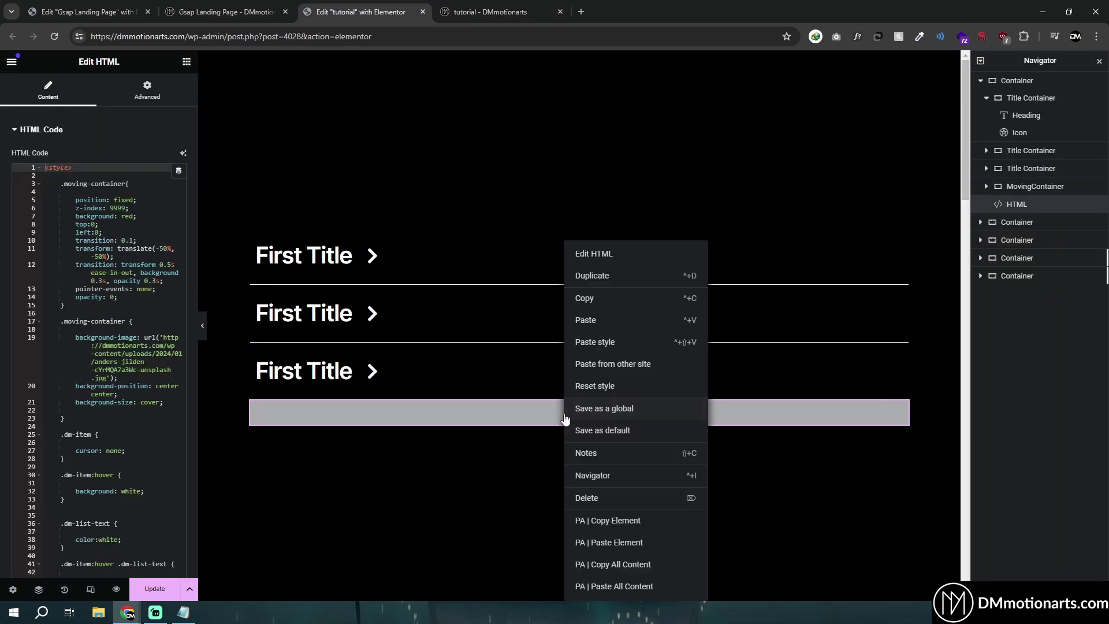
click(446, 401)
scroll(103, 379, down, 3)
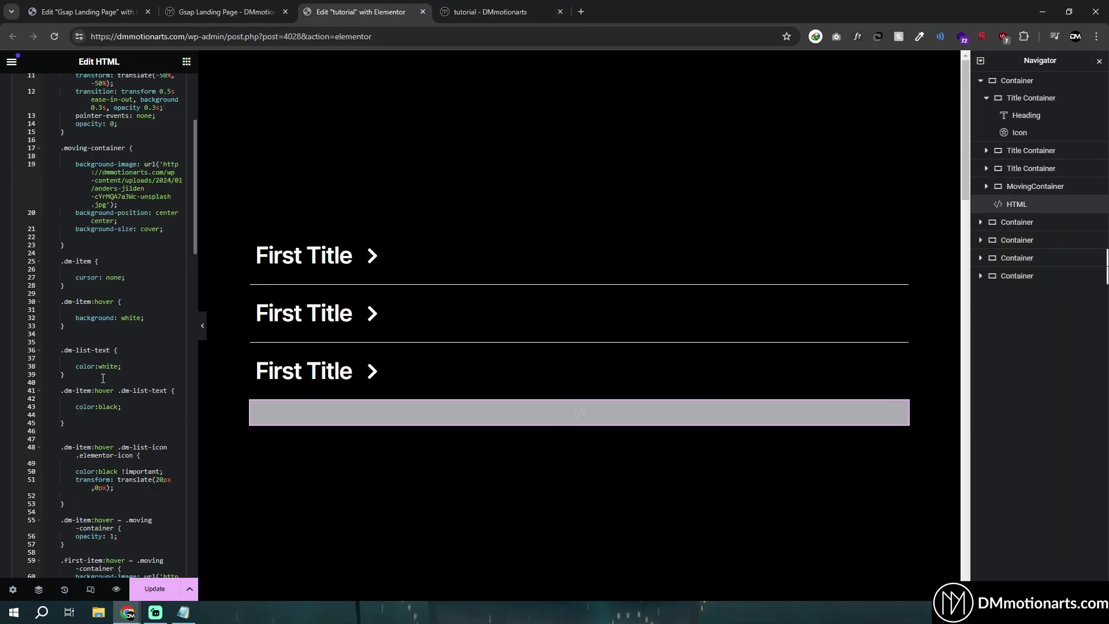
scroll(103, 378, up, 3)
- Set the opacity in the first .moving-container rule of the HTML code to 1
click(116, 298)
key(BackSpace)
text(1)
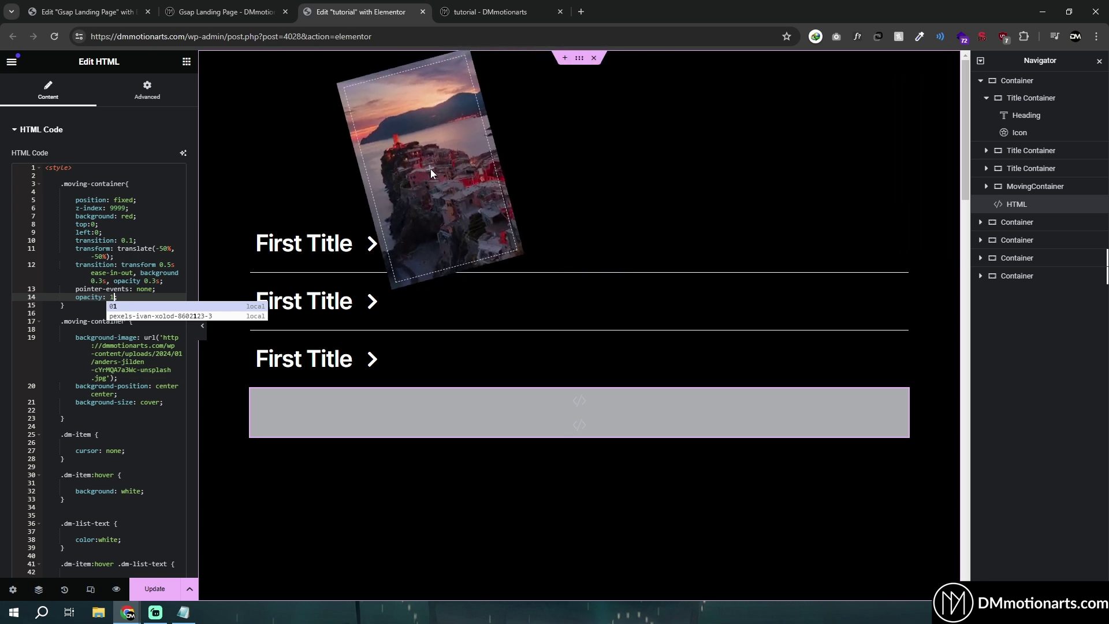
text(;)
- Replace the background-image line in the second .moving-container rule with background-color: white;
click(77, 337)
shift+click(118, 378)
key(Delete)
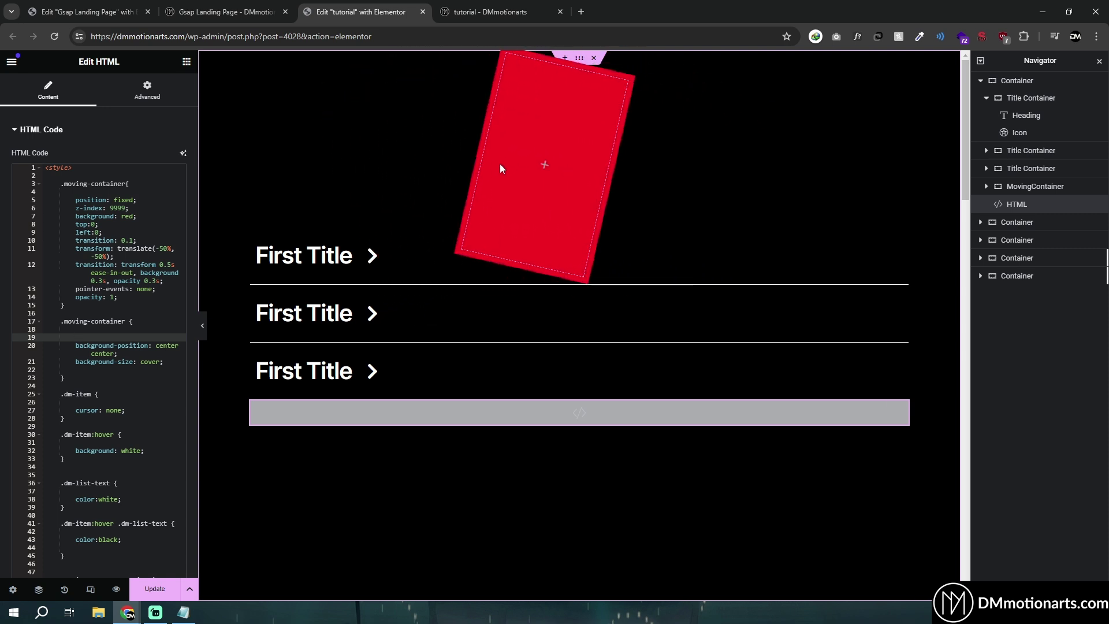
text(background-color: white;c)
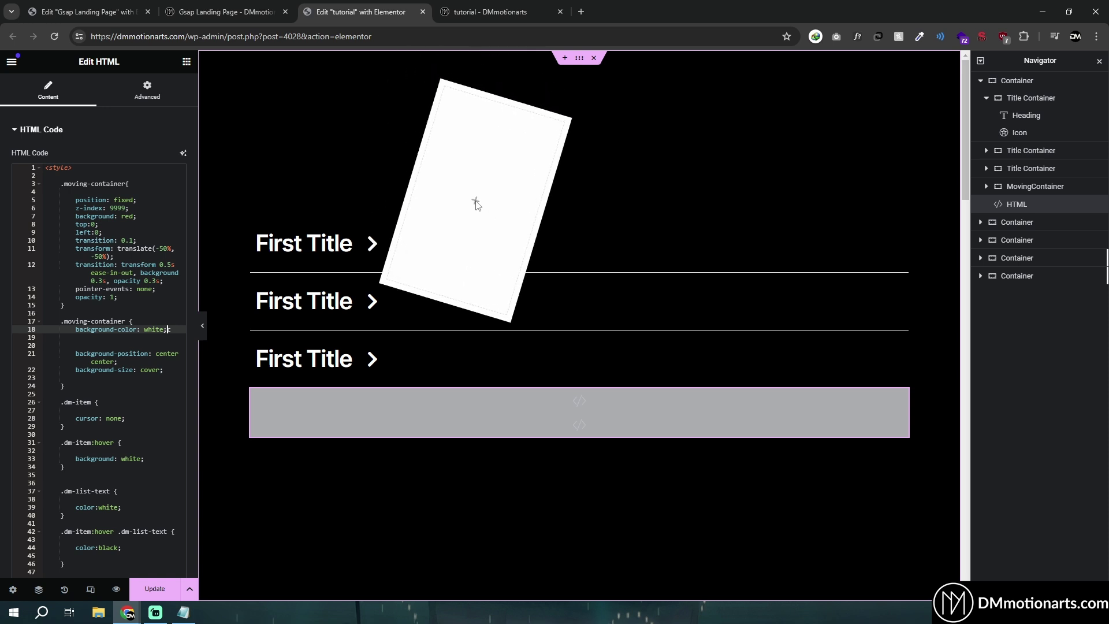
key(BackSpace)
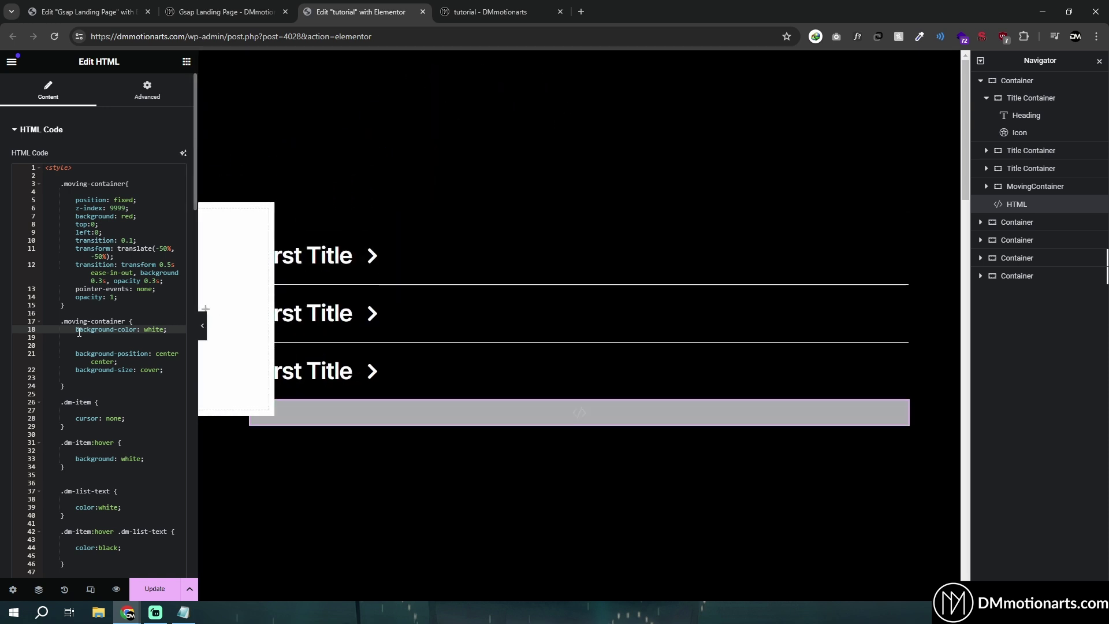
- Insert a blank line above the background-color line, and set the first .moving-container rule's opacity to 0
click(76, 329)
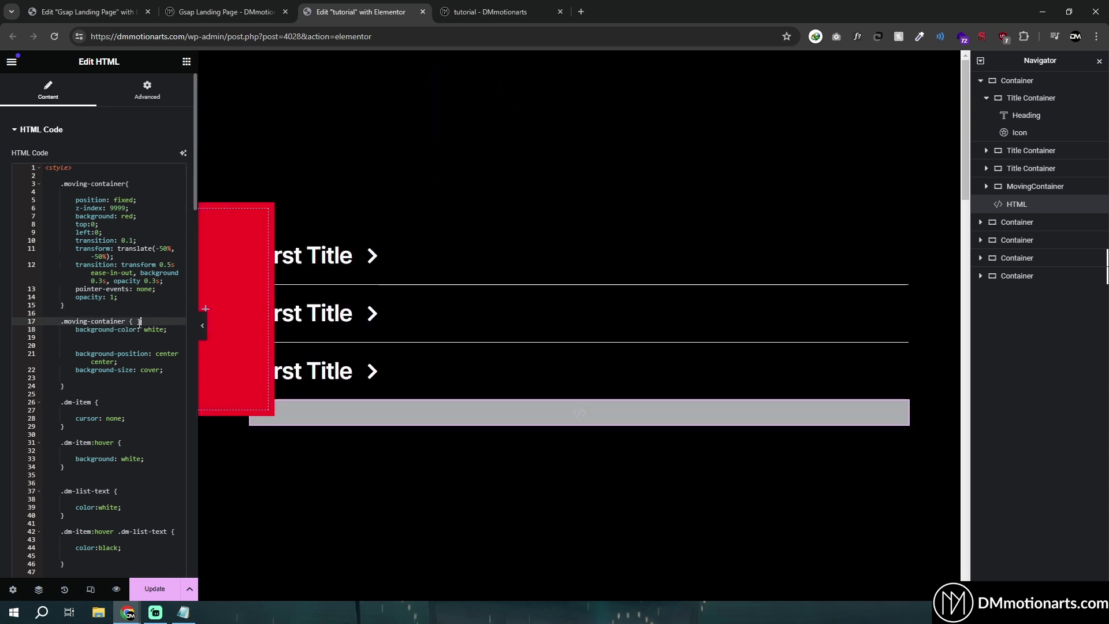
key(Return)
key(Up)
double_click(151, 338)
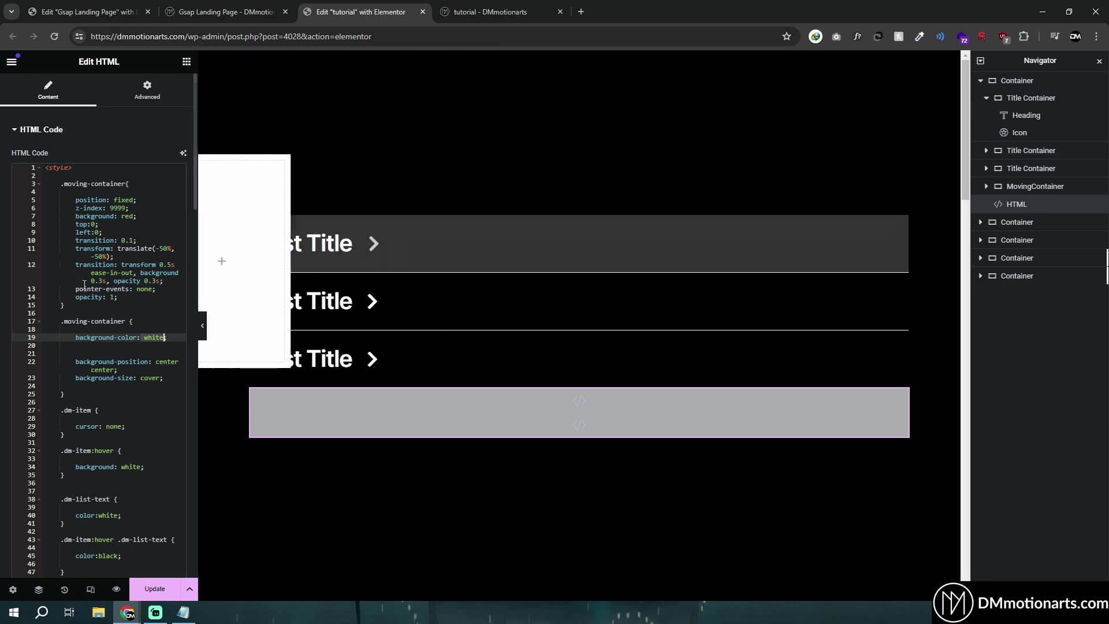
double_click(113, 297)
text(0)
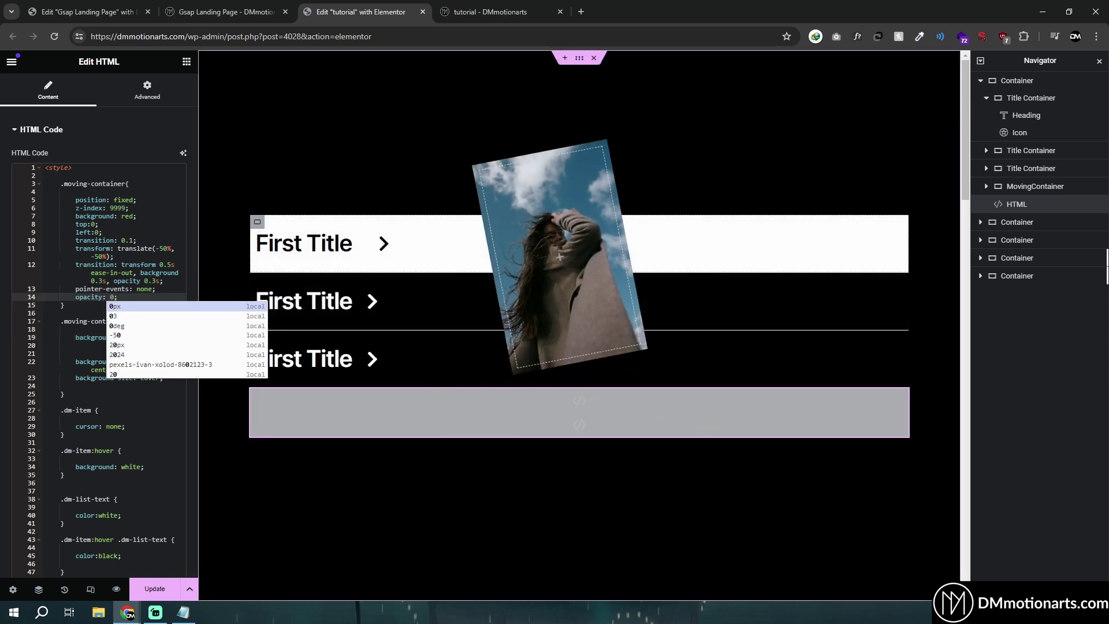
- Change the .moving-container background-color to transparent and delete the blank lines below it
double_click(153, 336)
text(transparent;)
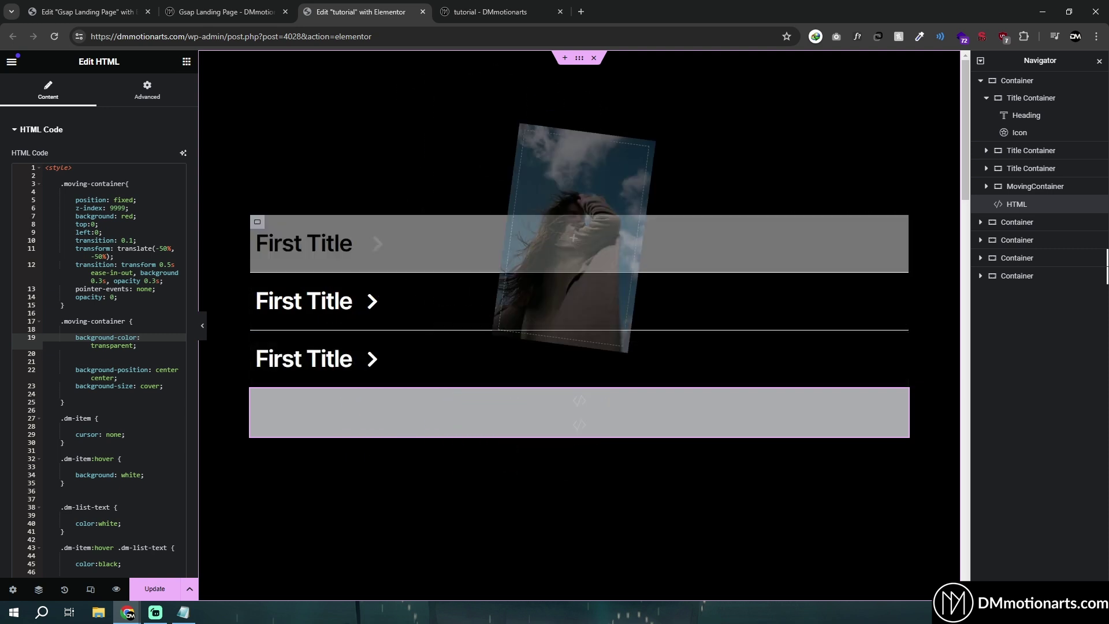
click(158, 347)
key(Delete)
key(Delete)
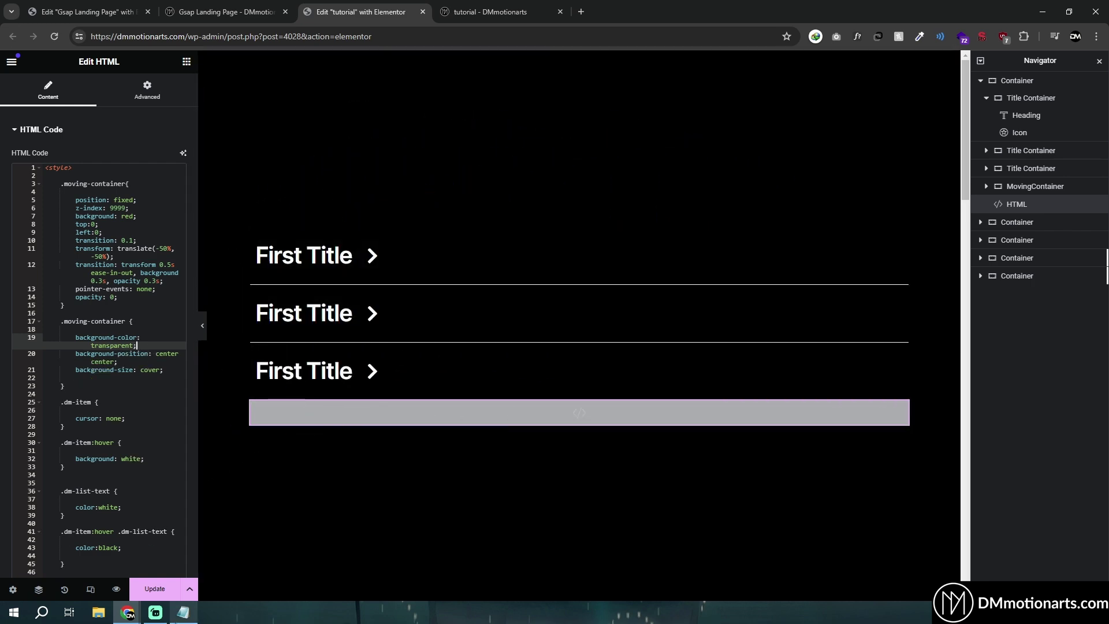
- Examine the handleMovement script in Notepad, focusing on the conditions that rotate the container for right and left movement
click(183, 612)
scroll(586, 451, down, 8)
scroll(585, 450, down, 16)
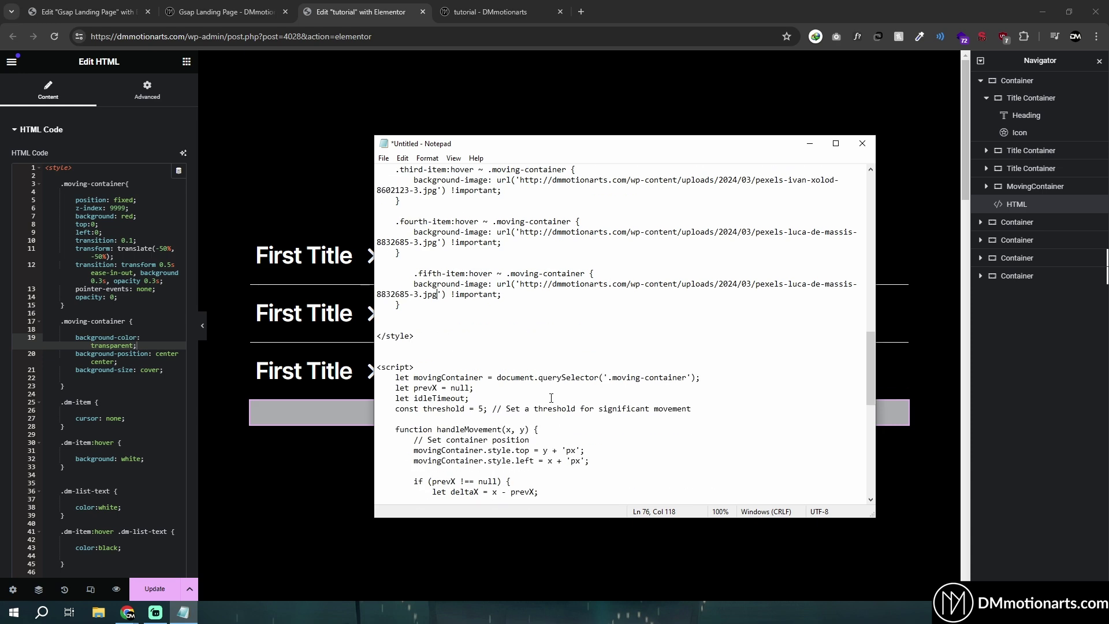
scroll(546, 381, up, 2)
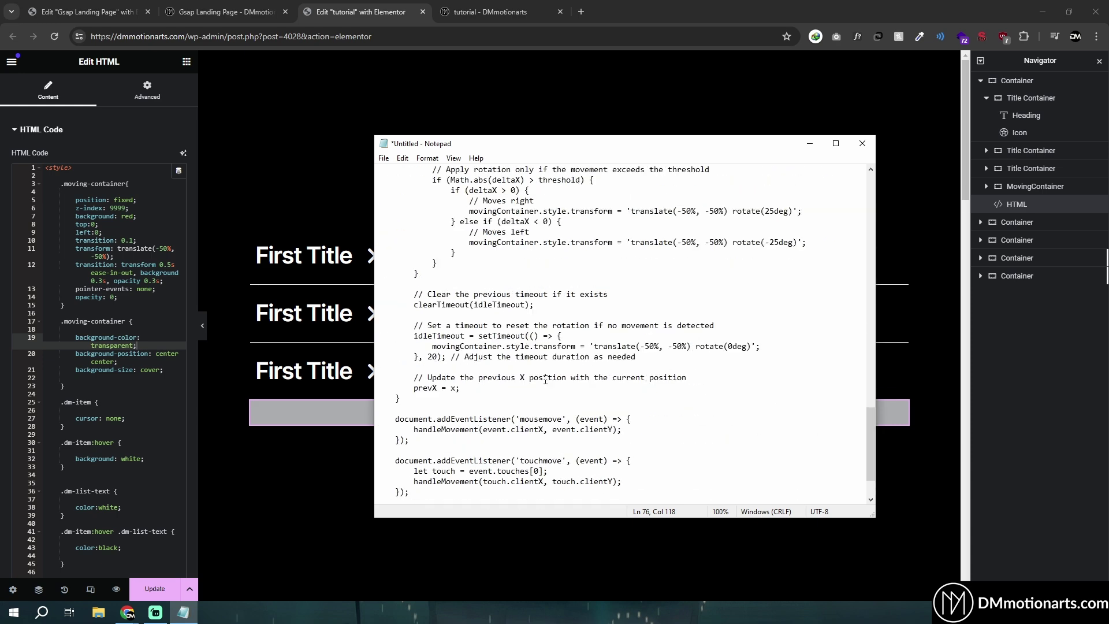
scroll(690, 267, up, 1)
scroll(486, 245, up, 1)
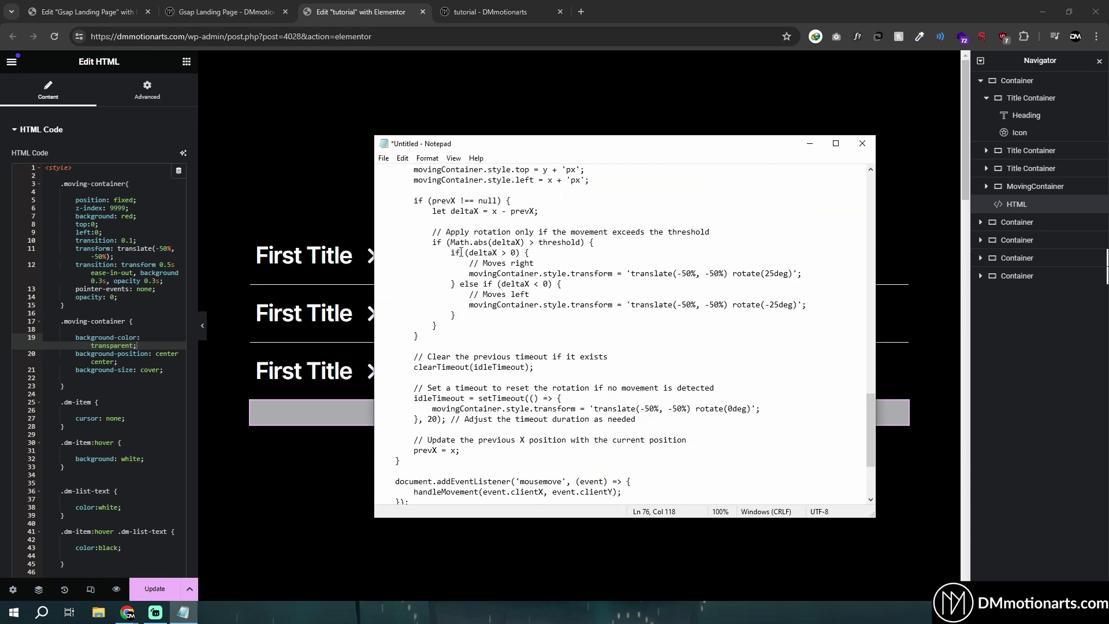
drag(474, 257, 456, 317)
click(511, 294)
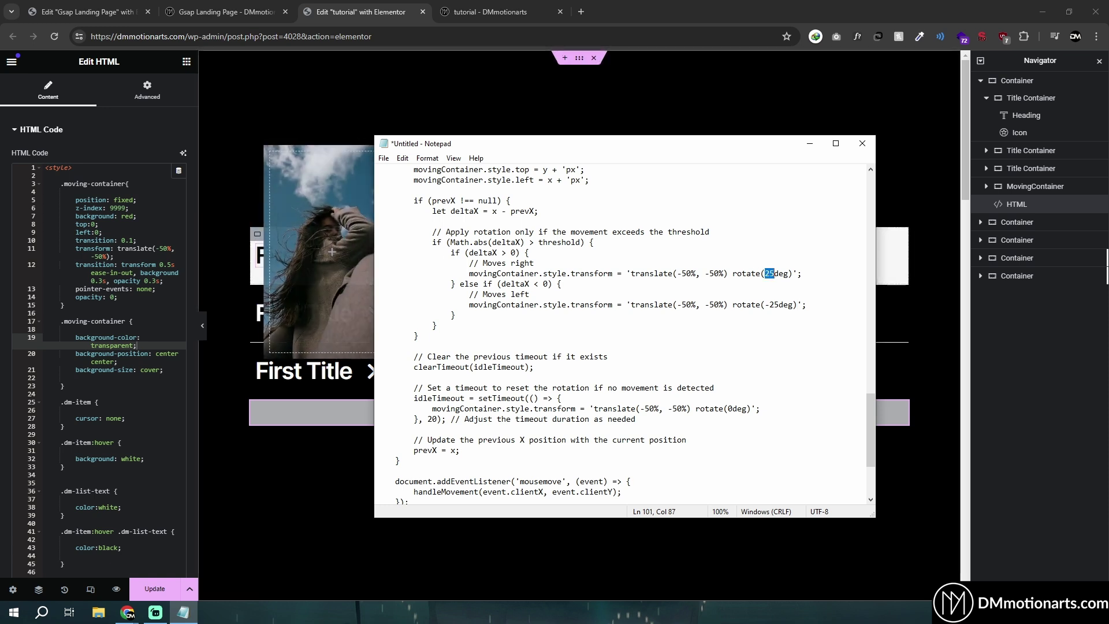
- Compare the hover image's return to zero rotation in the tutorial preview with the script's 20 ms idle timeout in Notepad
click(491, 12)
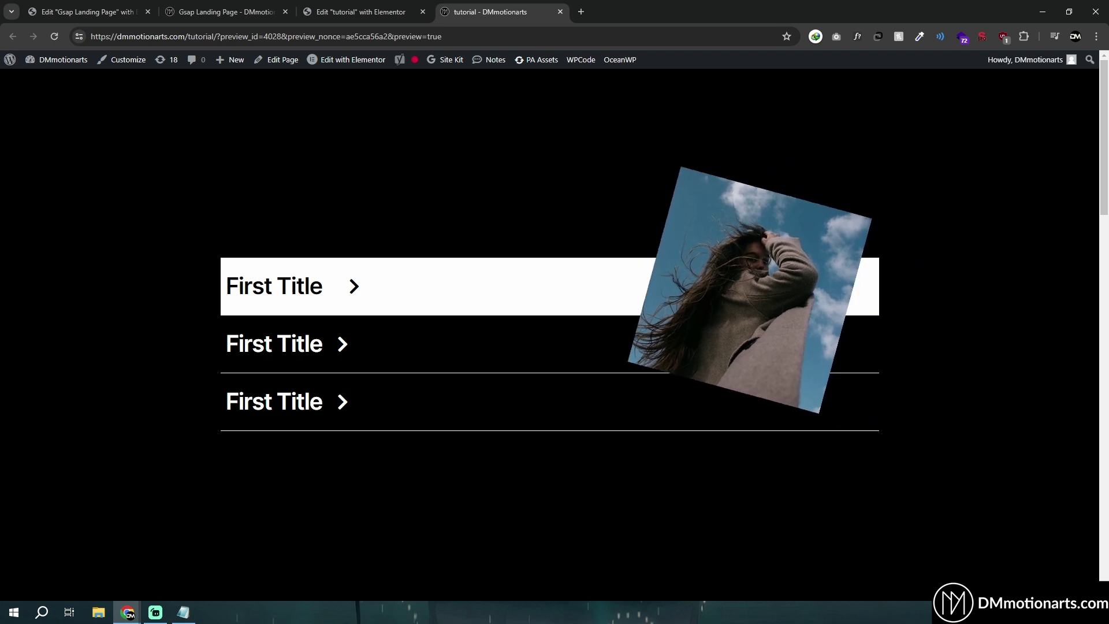
click(183, 612)
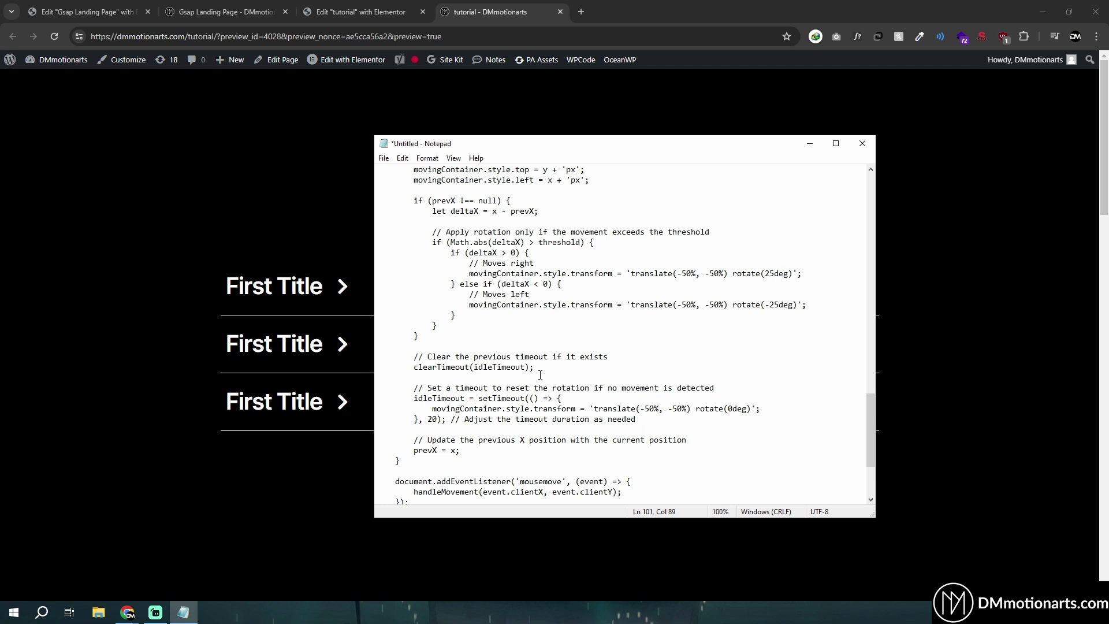
scroll(540, 375, down, 3)
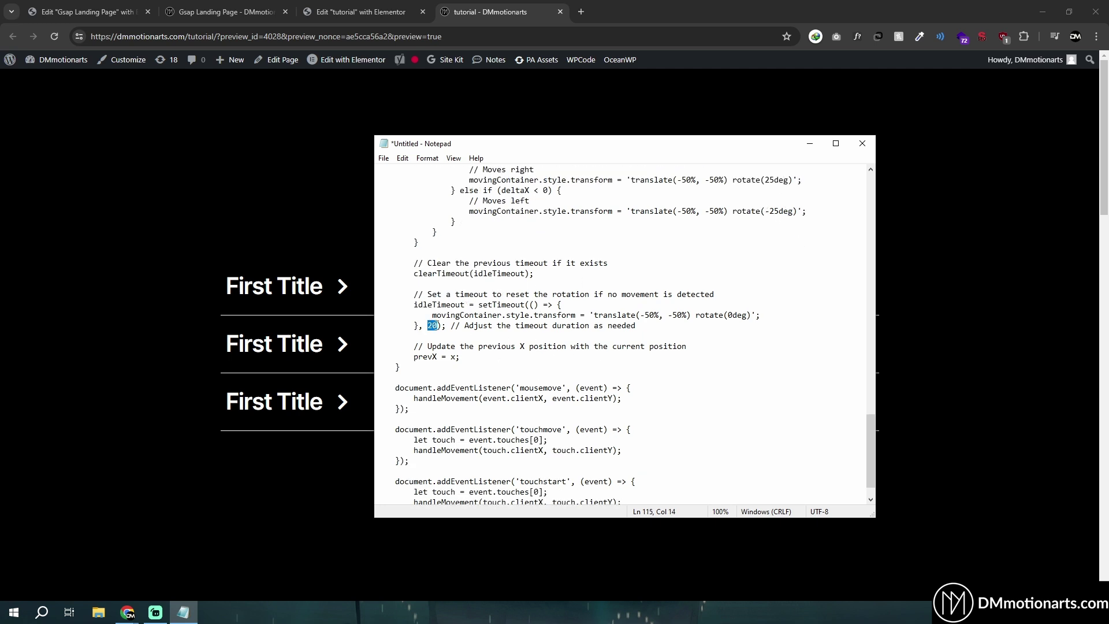
click(286, 242)
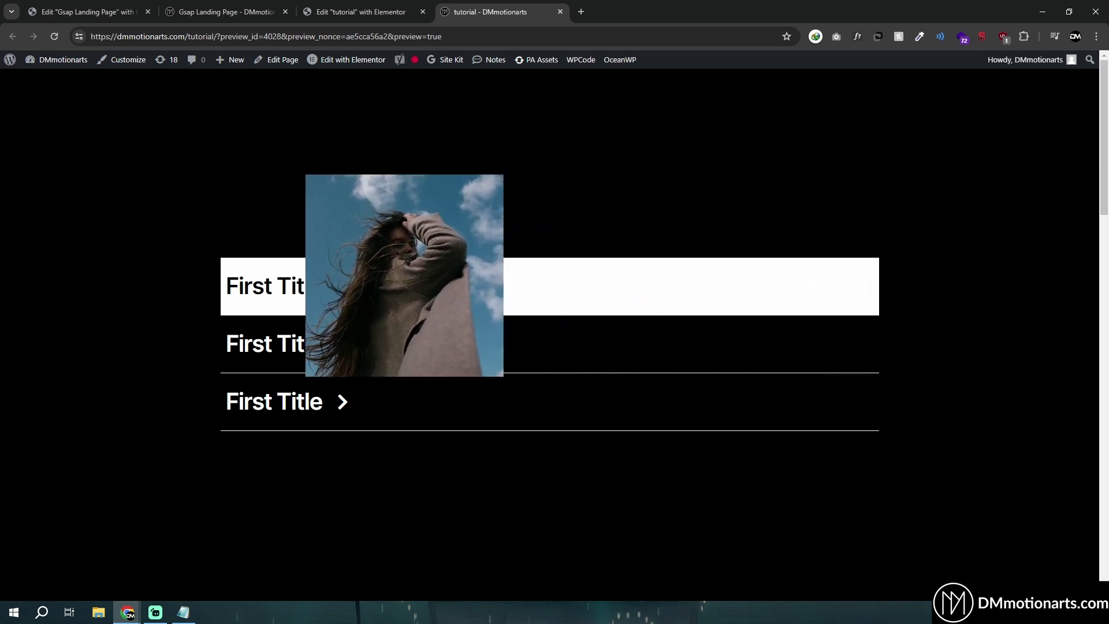
click(183, 612)
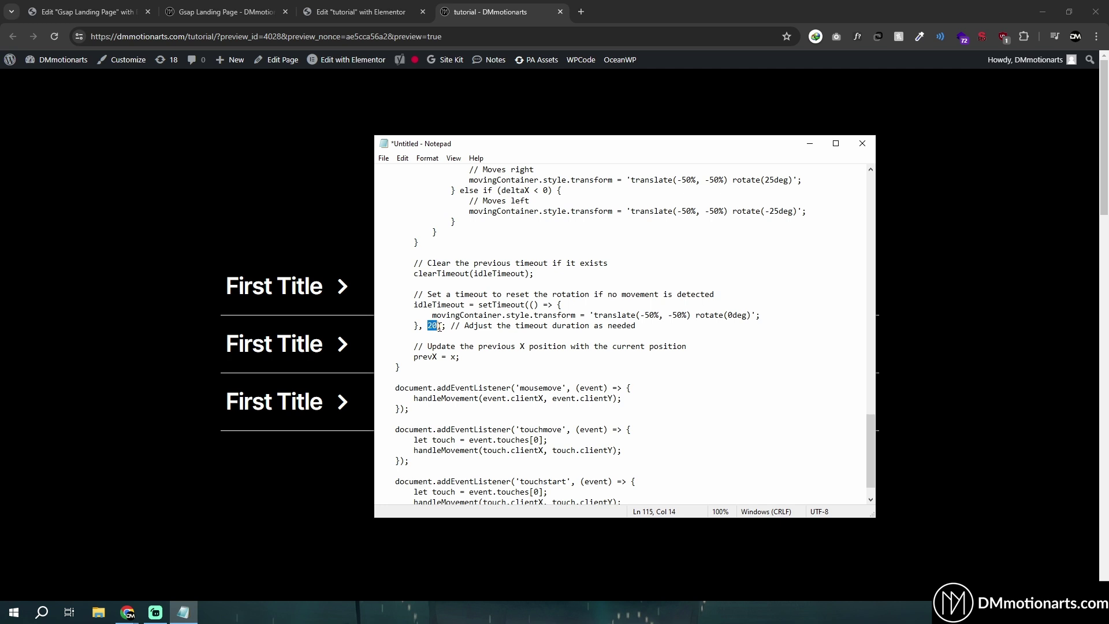
click(271, 193)
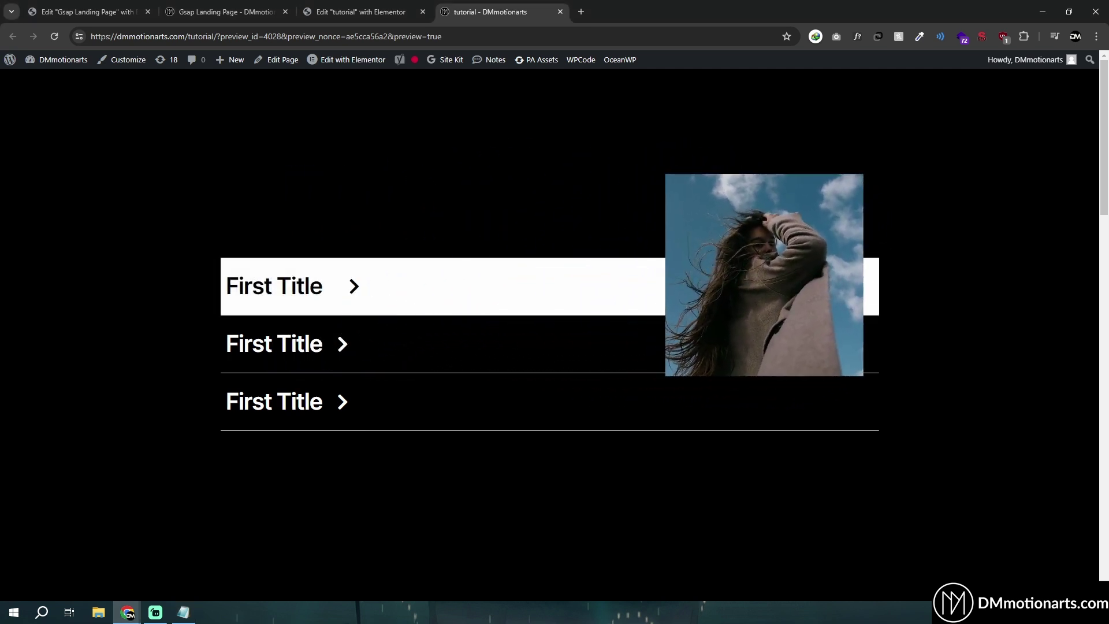
click(184, 613)
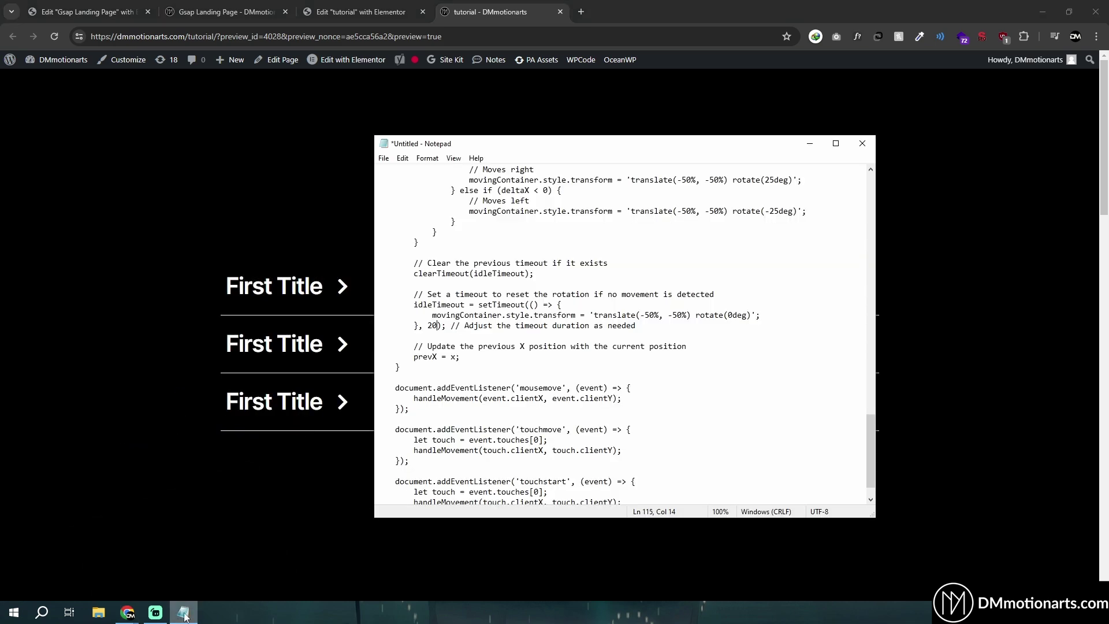
- Examine the mousemove, touchmove and touchstart listeners at the end of the Notepad script, and return to the tutorial preview
scroll(514, 359, down, 1)
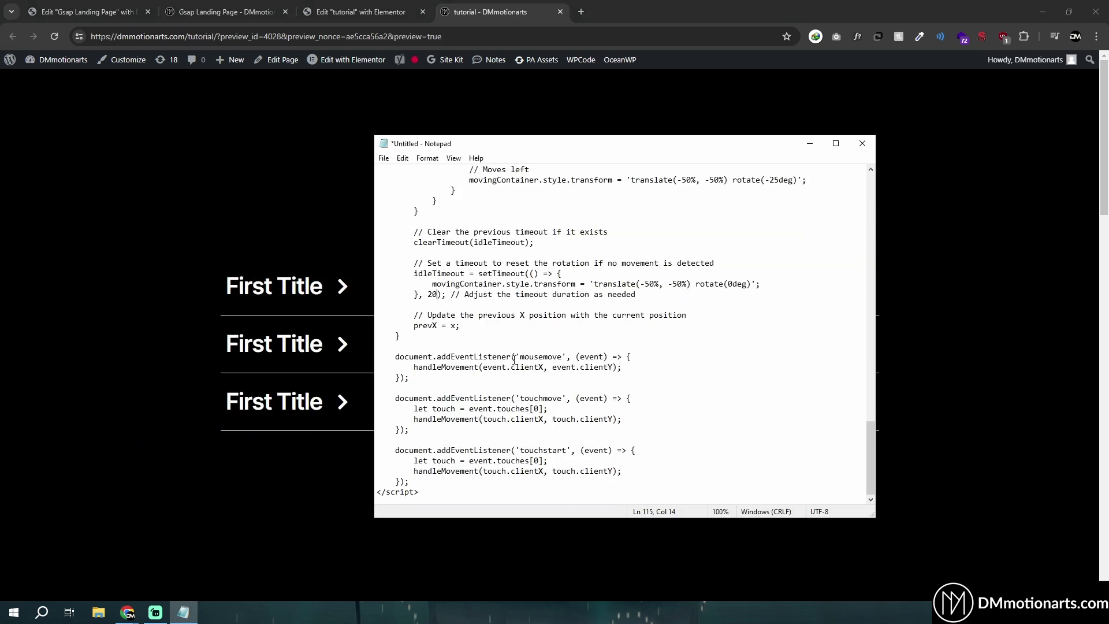
drag(497, 493, 533, 354)
scroll(439, 283, up, 2)
click(533, 354)
scroll(532, 354, up, 4)
key(alt+Tab)
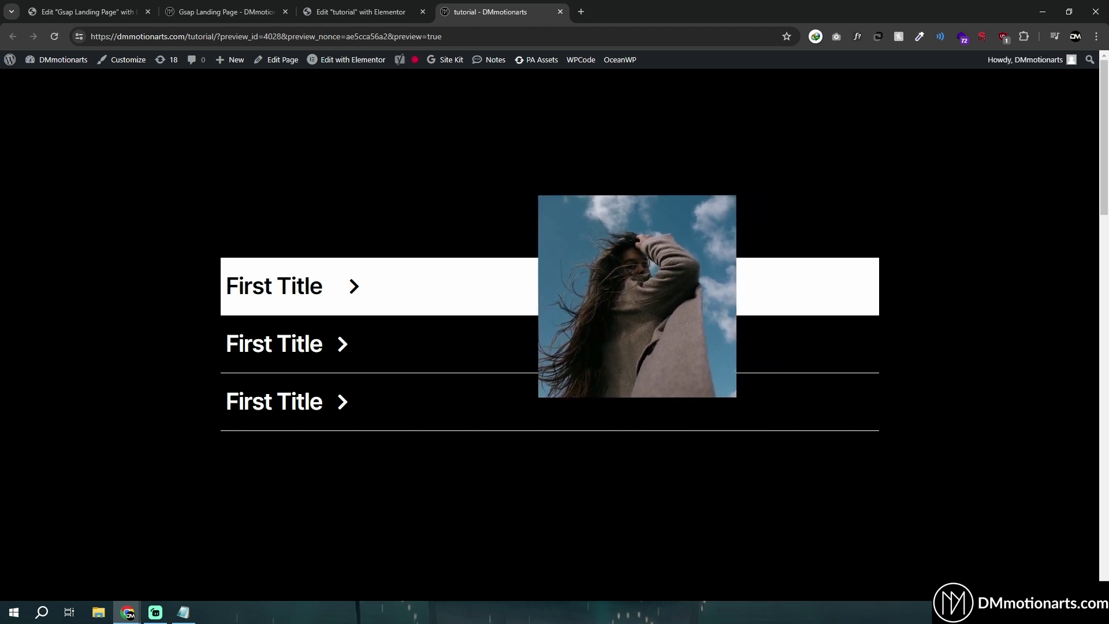
- Try changing the threshold constant in the HTML widget's script, compare the hover effect in the preview, and restore the threshold to 5
click(361, 11)
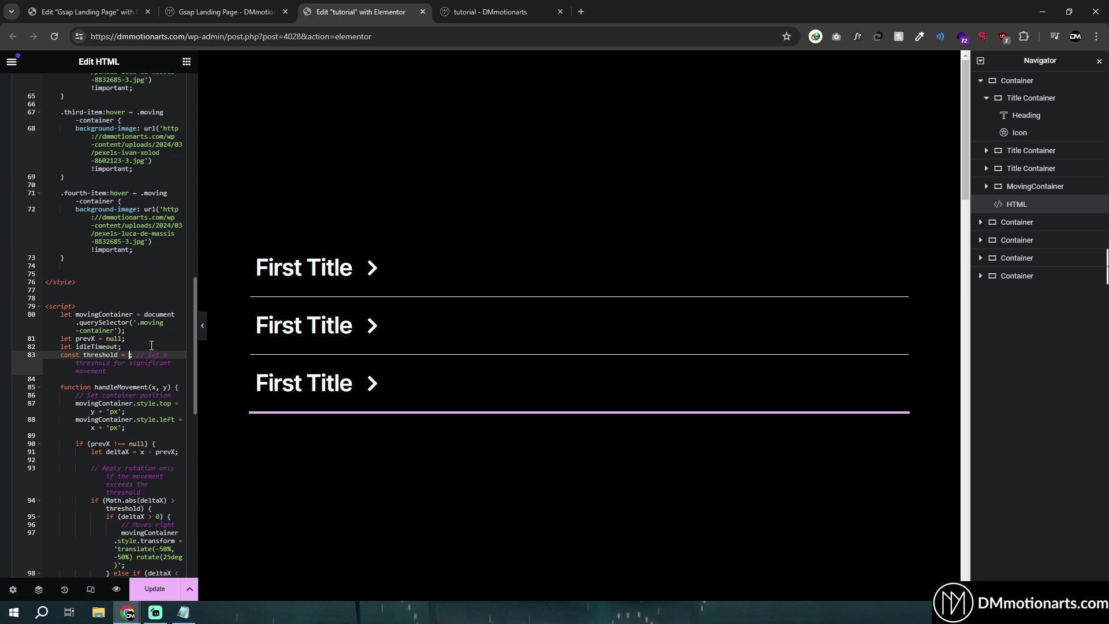
click(471, 12)
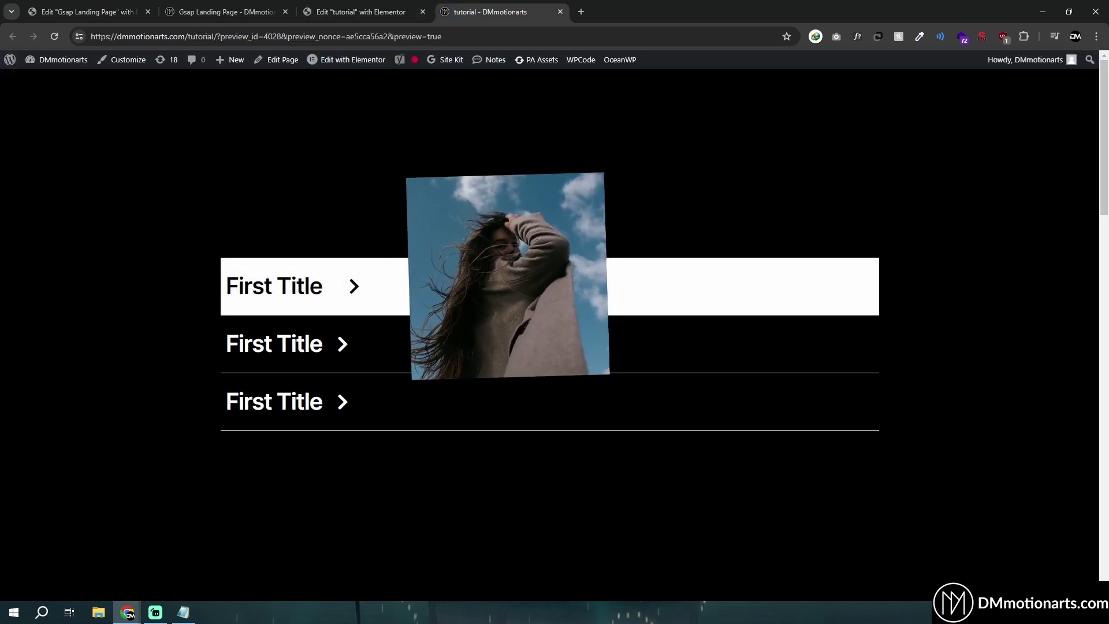
click(364, 7)
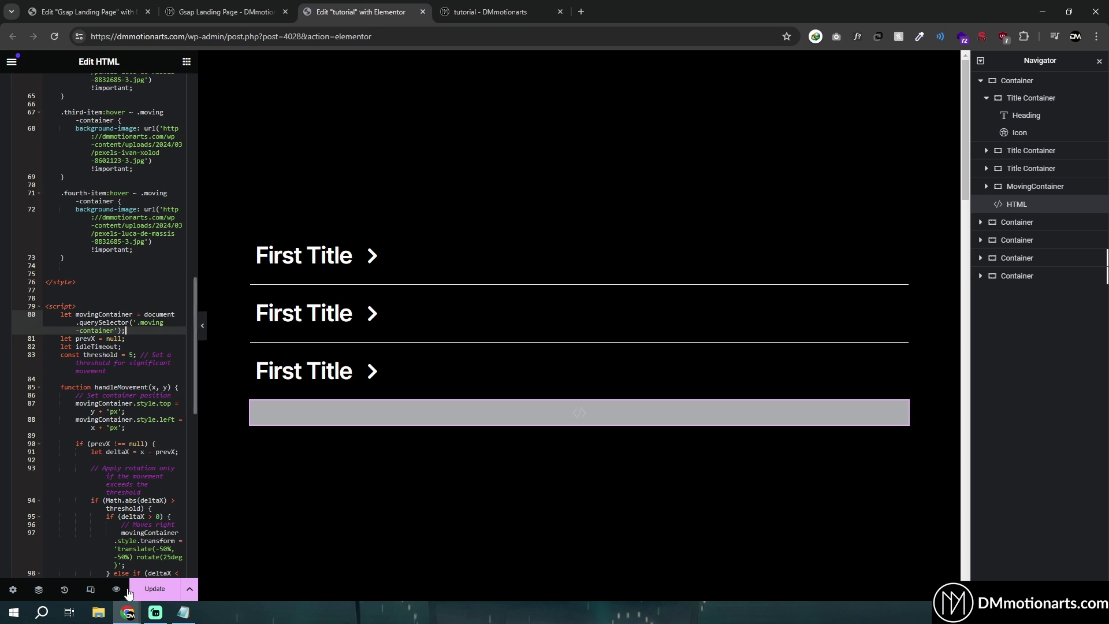
click(491, 11)
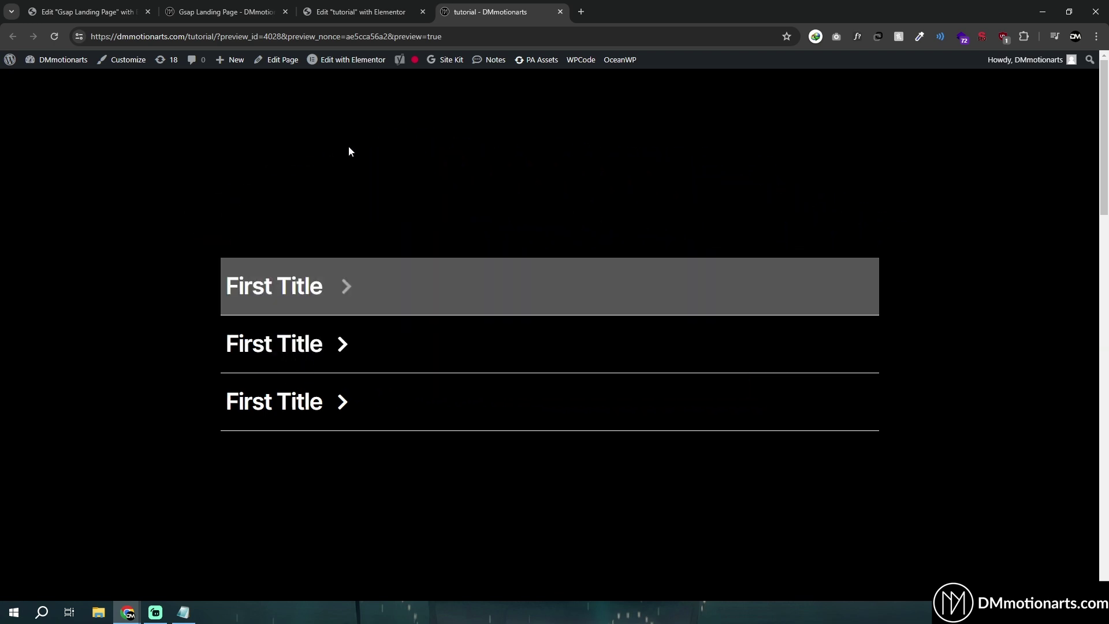
key(ctrl+shift+Tab)
- Review the Notepad script from the threshold constant to the idle timeout, and go back to the .moving-container styles
key(alt+Tab)
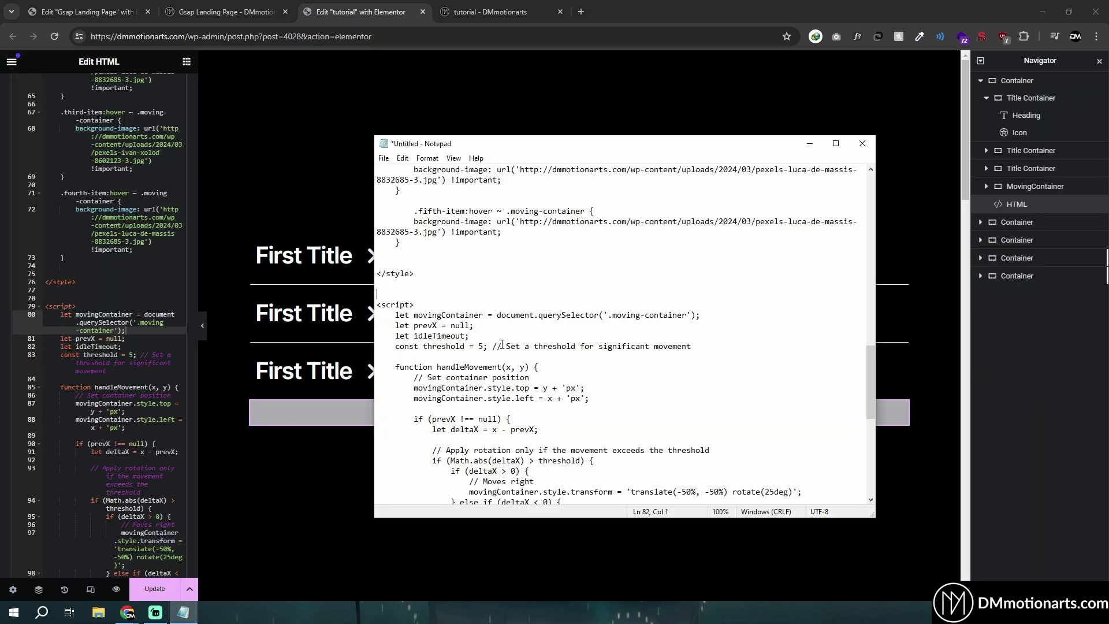
click(484, 347)
scroll(520, 352, down, 4)
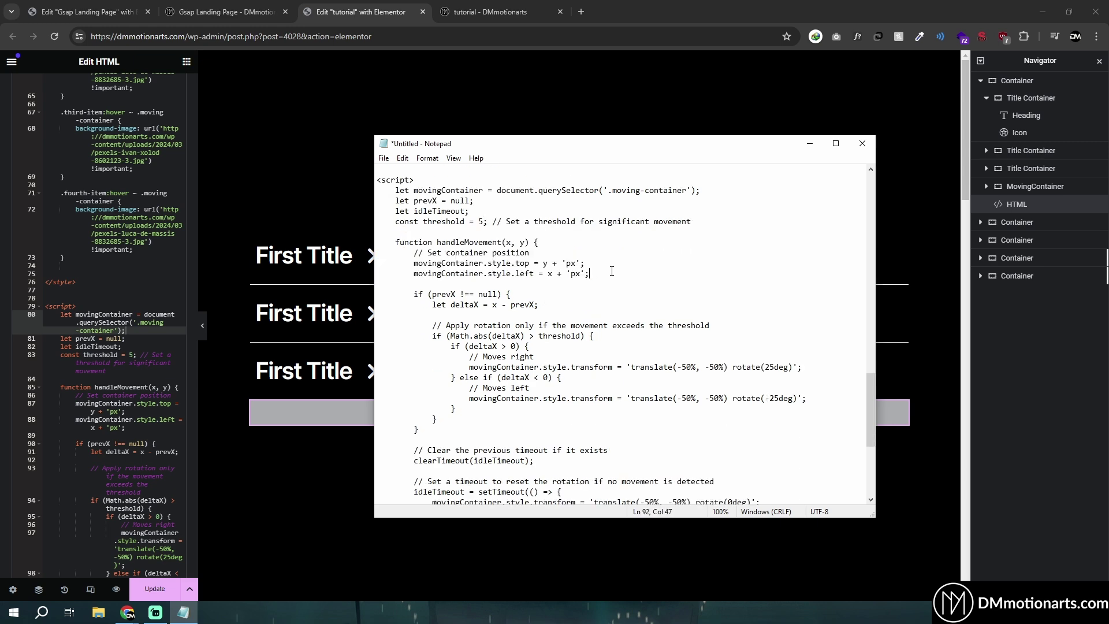
scroll(439, 322, down, 7)
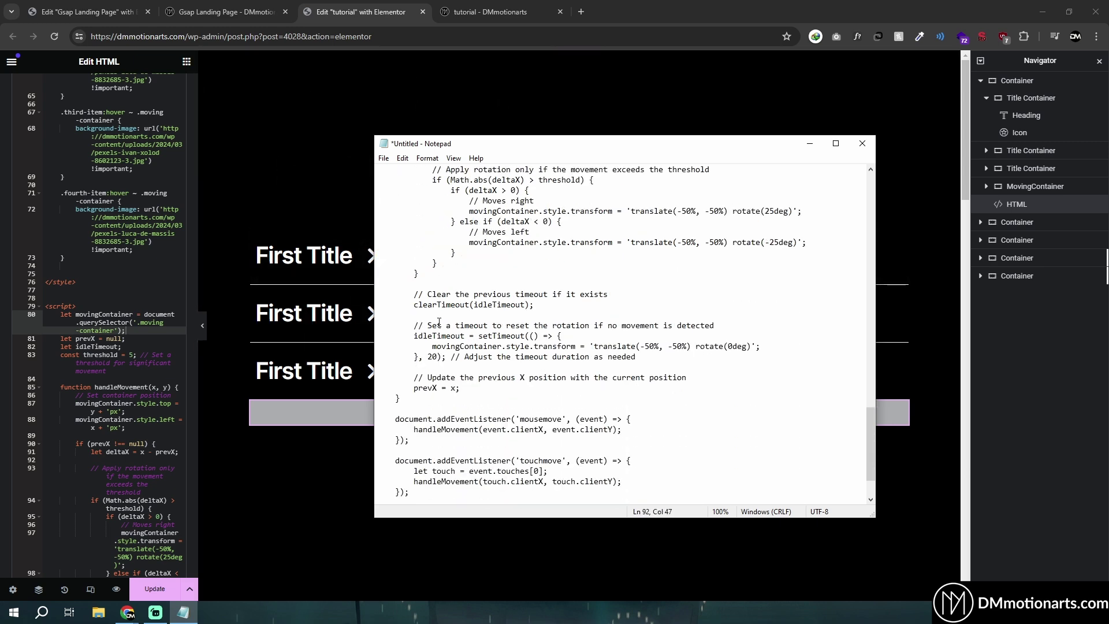
scroll(437, 321, up, 15)
scroll(436, 321, up, 12)
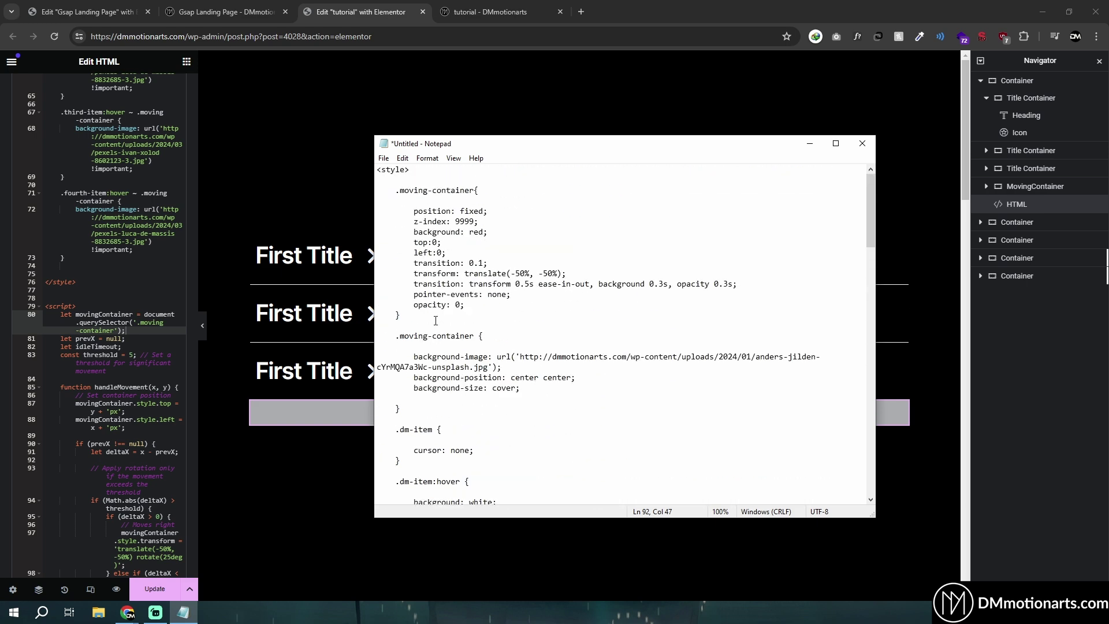
- Check the list's hover effect on the Elementor canvas and examine the .dm-item, .dm-item:hover and .dm-list-text rules in Notepad
click(359, 231)
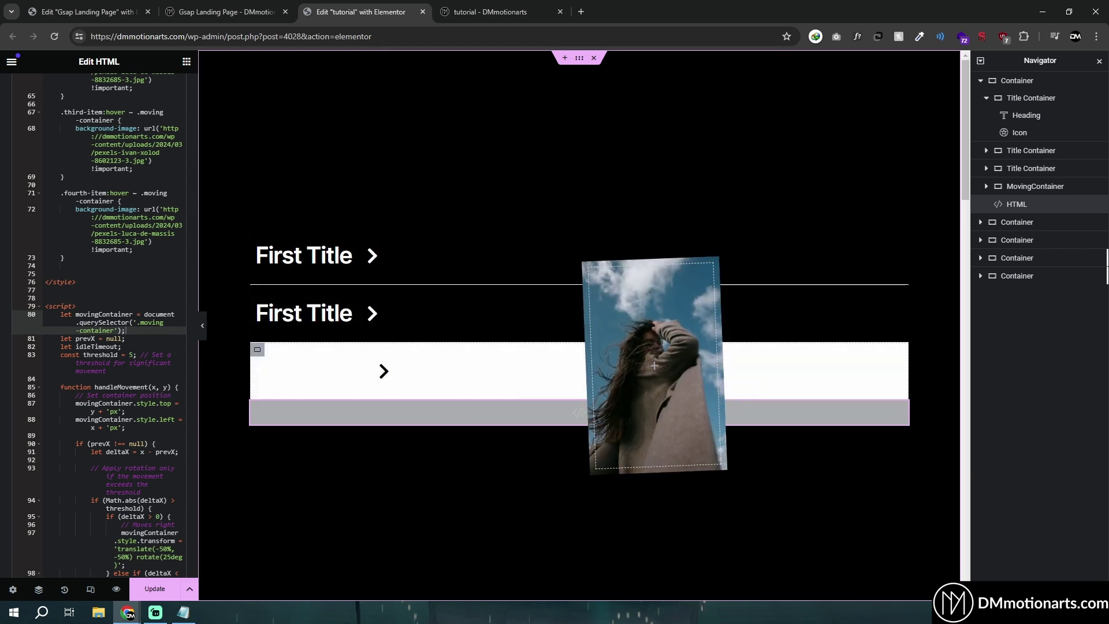
click(194, 616)
scroll(454, 237, down, 10)
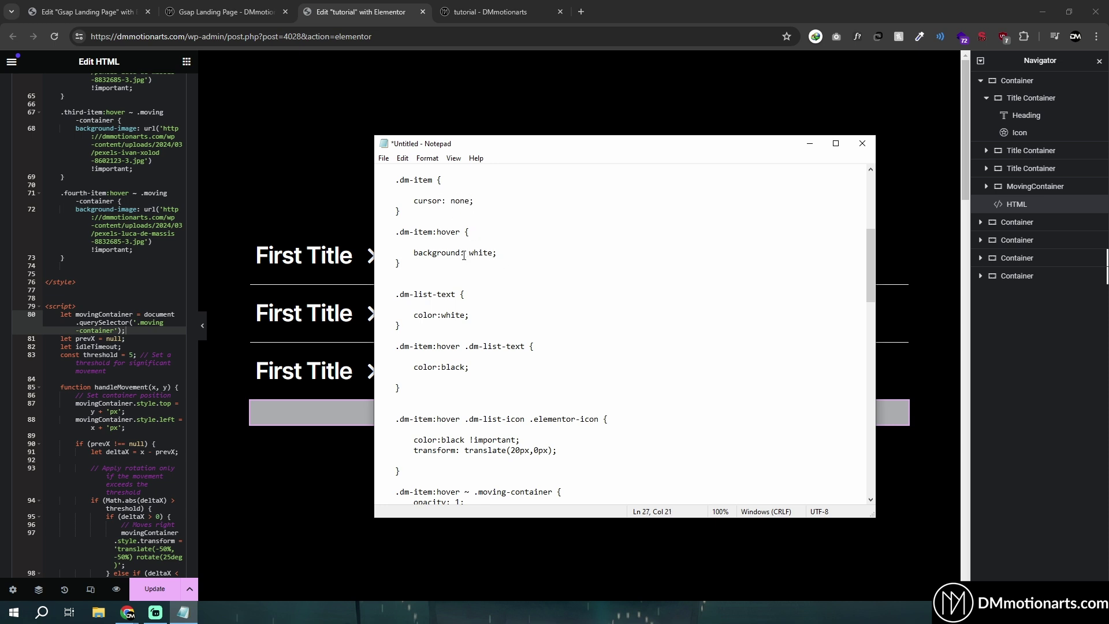
click(494, 253)
click(475, 328)
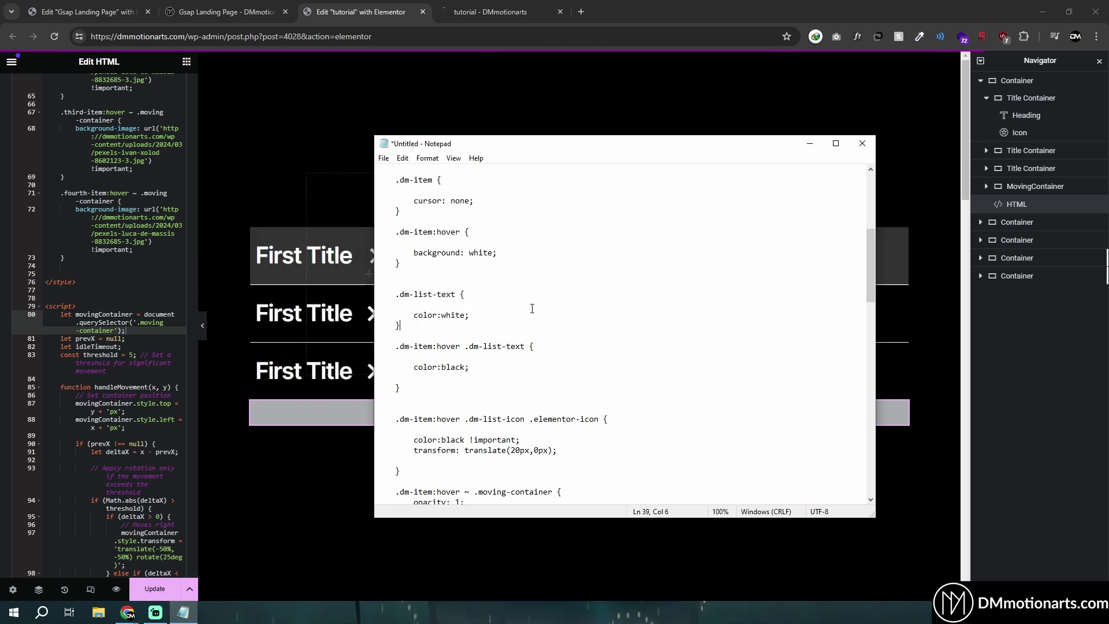
scroll(528, 296, down, 1)
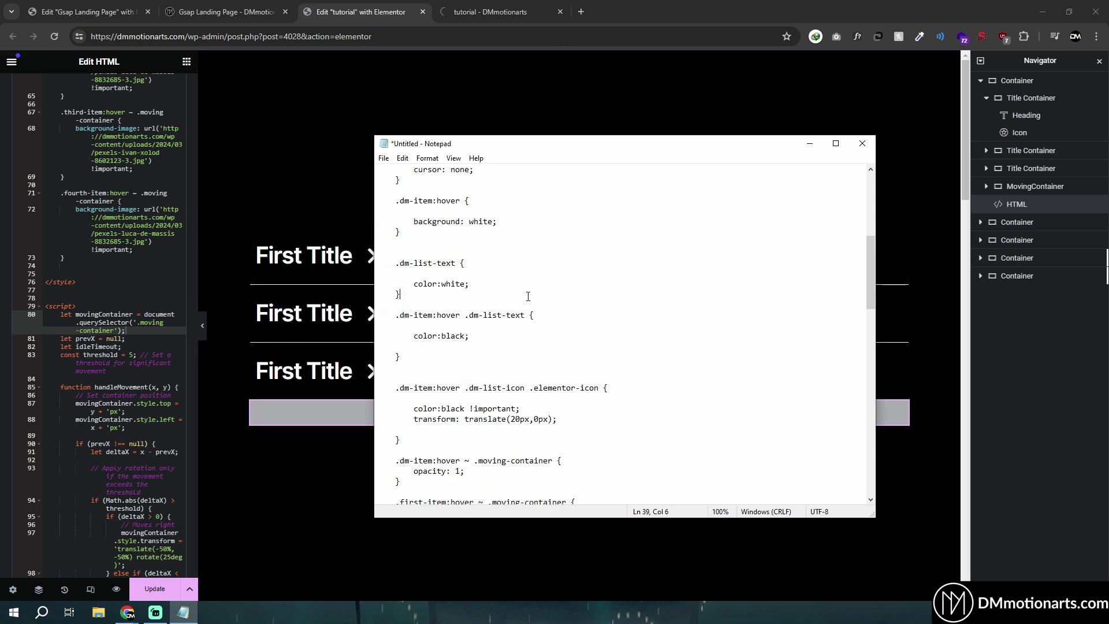
click(431, 293)
scroll(421, 269, down, 1)
scroll(428, 277, up, 1)
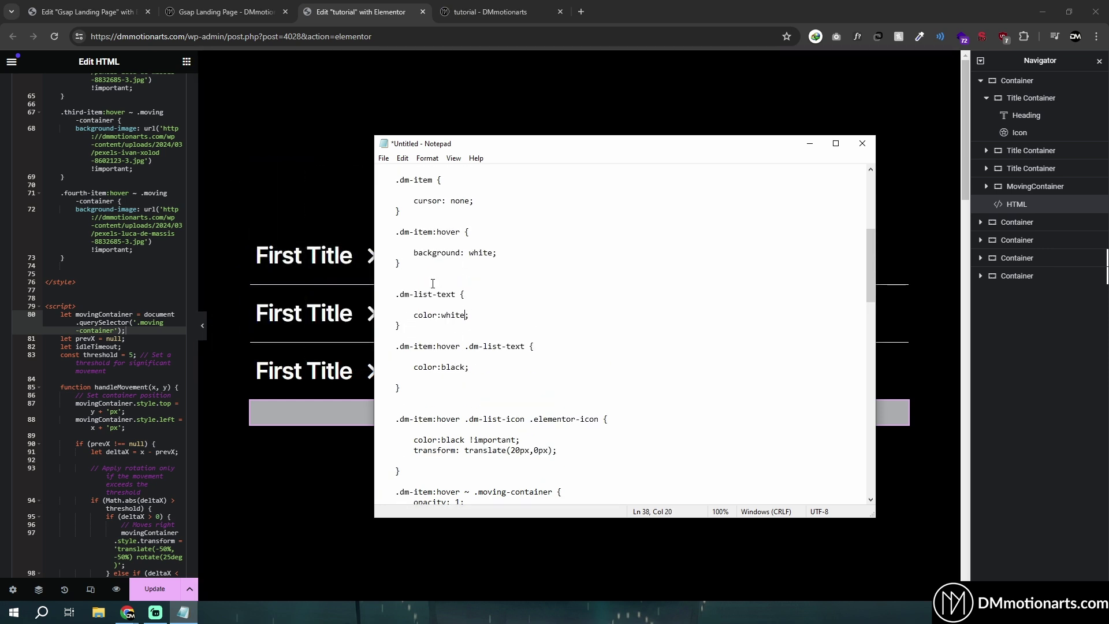
scroll(432, 282, down, 1)
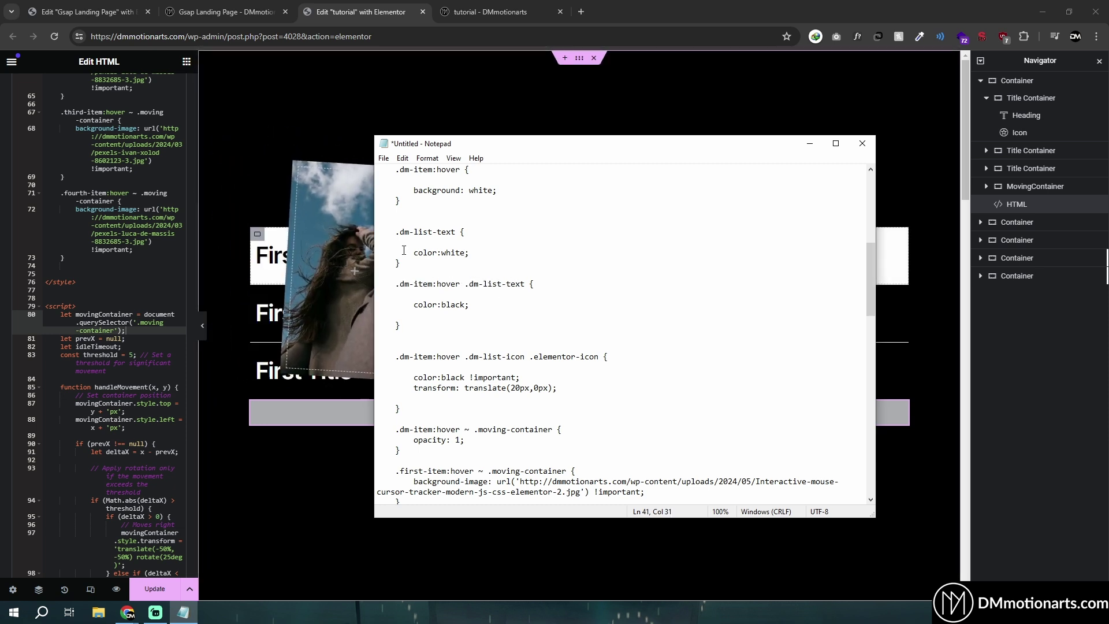
- Move the Notepad window clear of the heading list and examine the hover rules for the list text, icon and moving container
drag(577, 144, 838, 185)
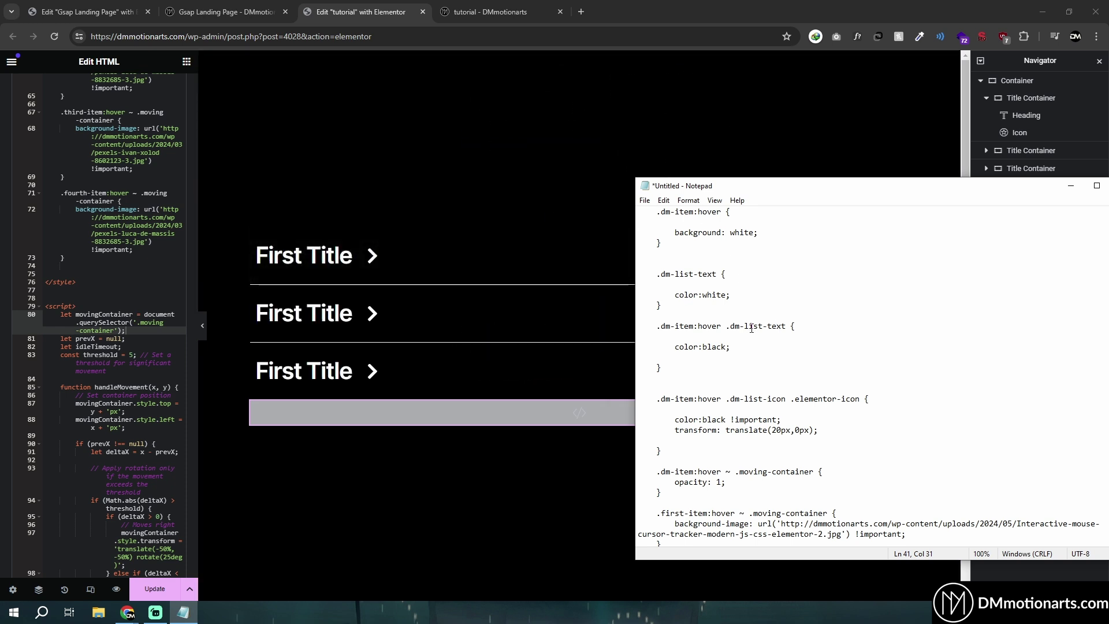
click(787, 325)
scroll(722, 318, down, 3)
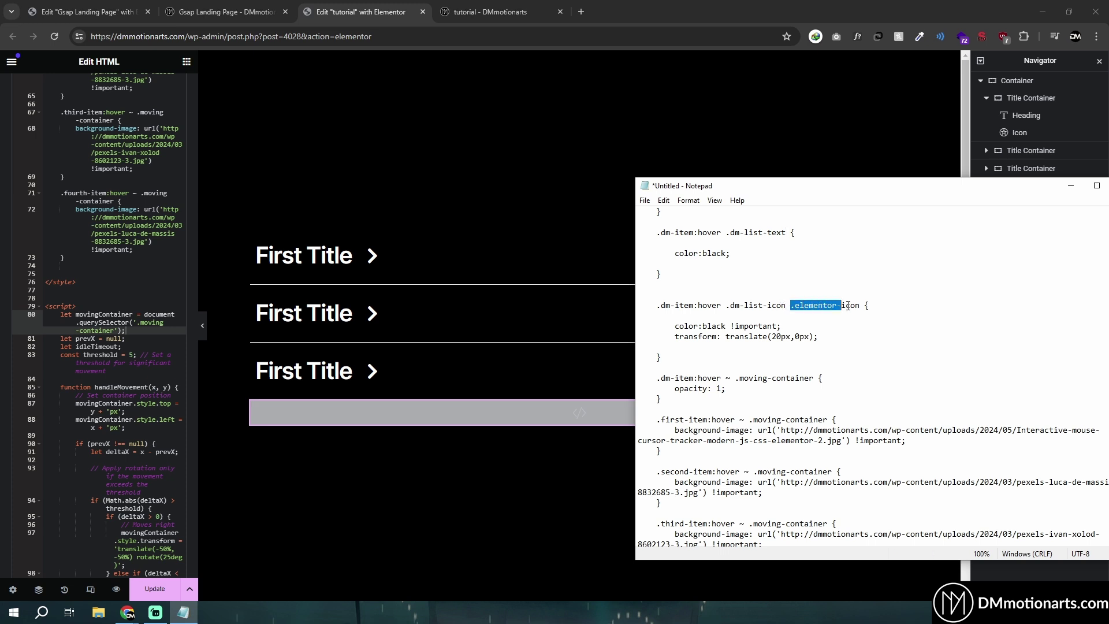
click(723, 306)
scroll(703, 347, down, 1)
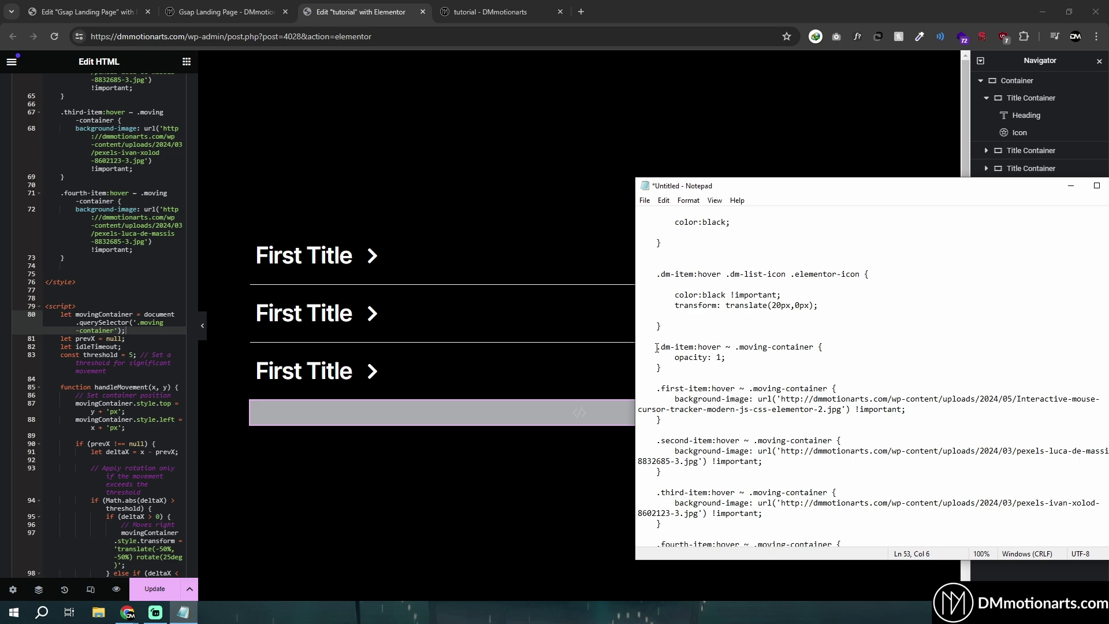
- Review the first-item to fifth-item background-image hover rules and the start of the handleMovement script
scroll(703, 353, down, 5)
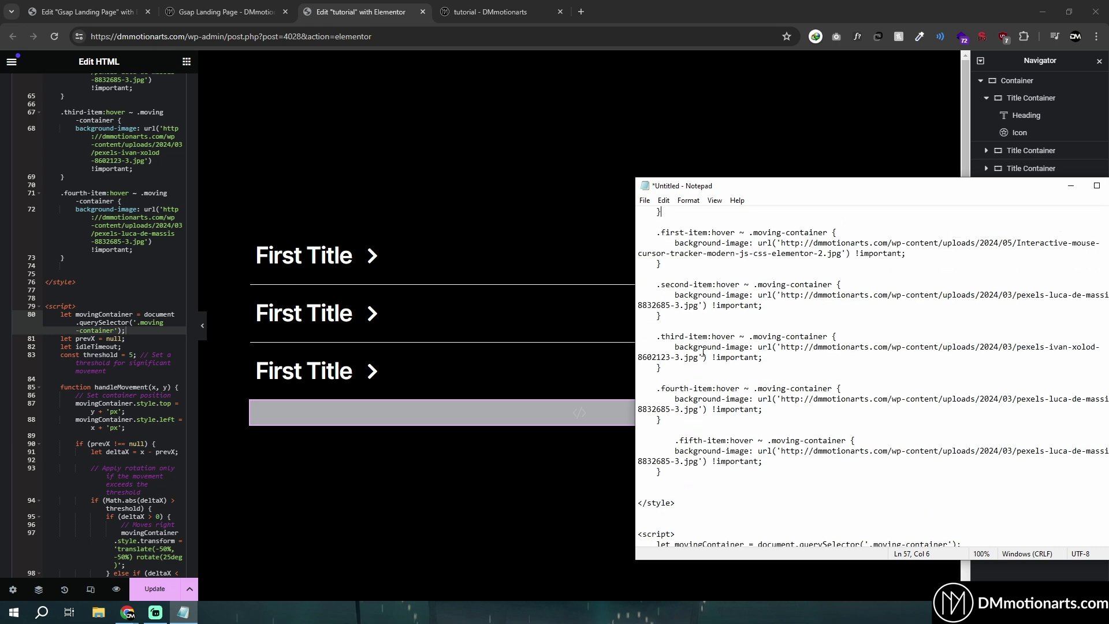
drag(667, 471, 659, 232)
click(659, 491)
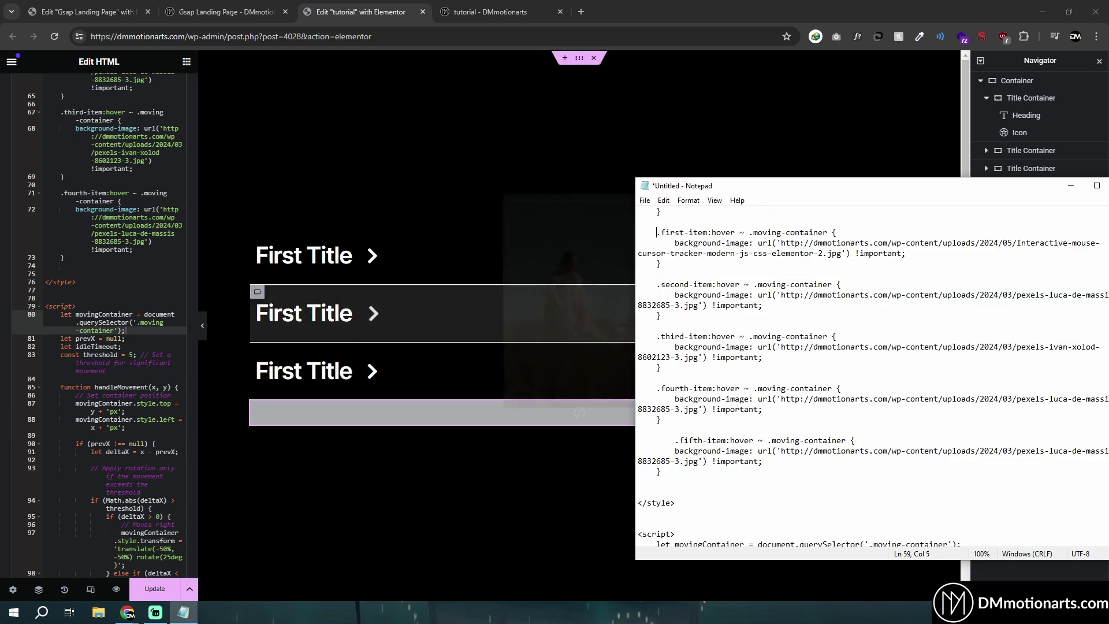
scroll(788, 315, down, 6)
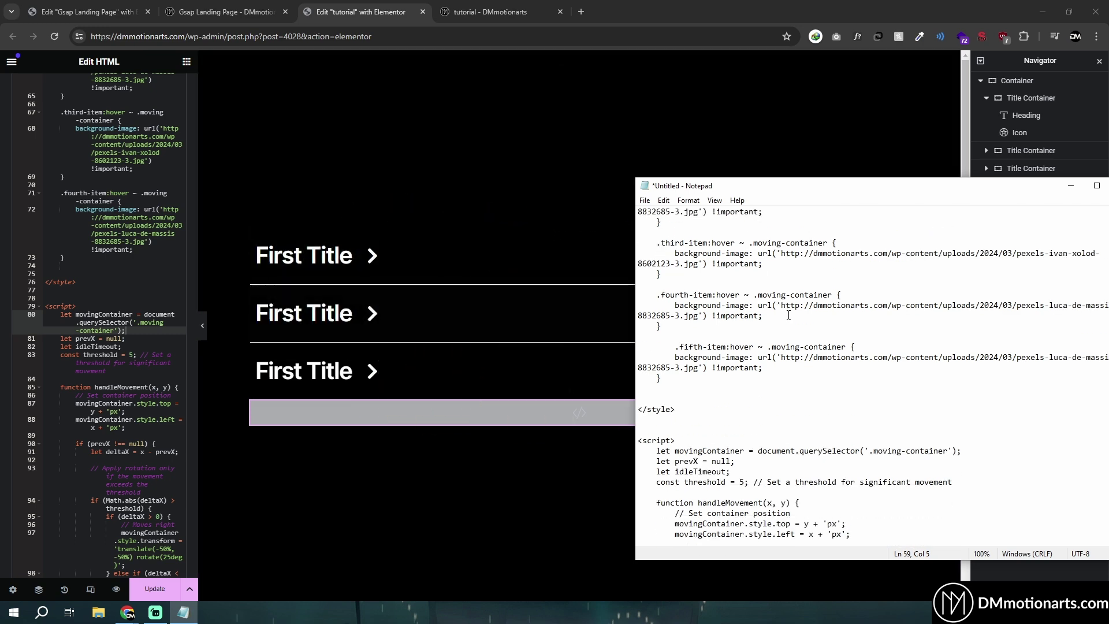
scroll(789, 315, down, 4)
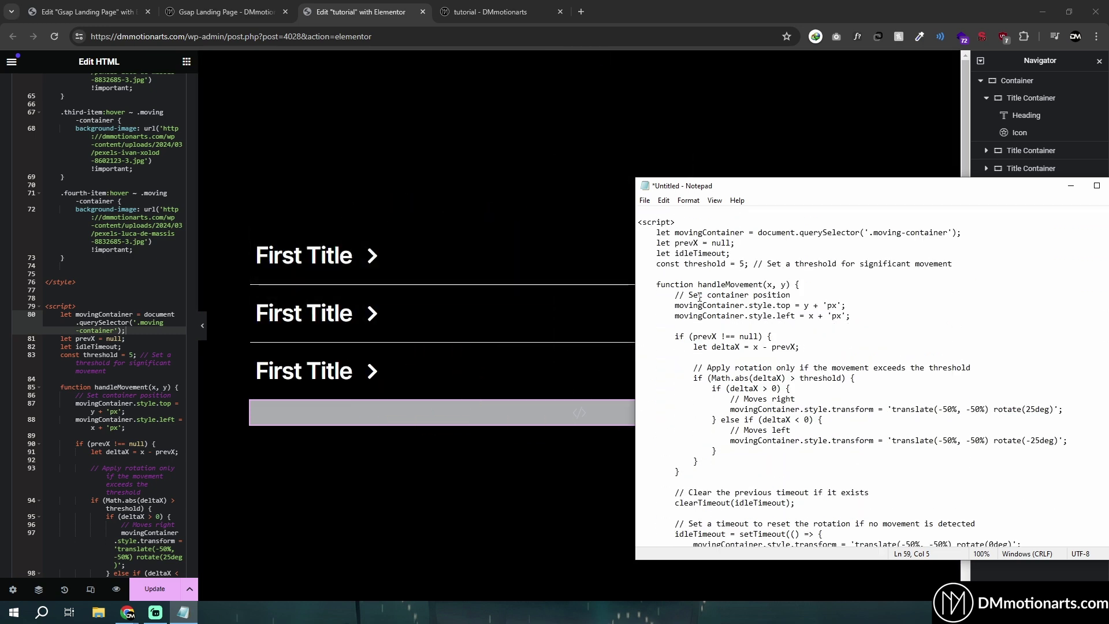
- Finish reviewing the script and close the untitled Notepad document without saving
scroll(731, 317, down, 3)
key(alt+F4)
click(571, 307)
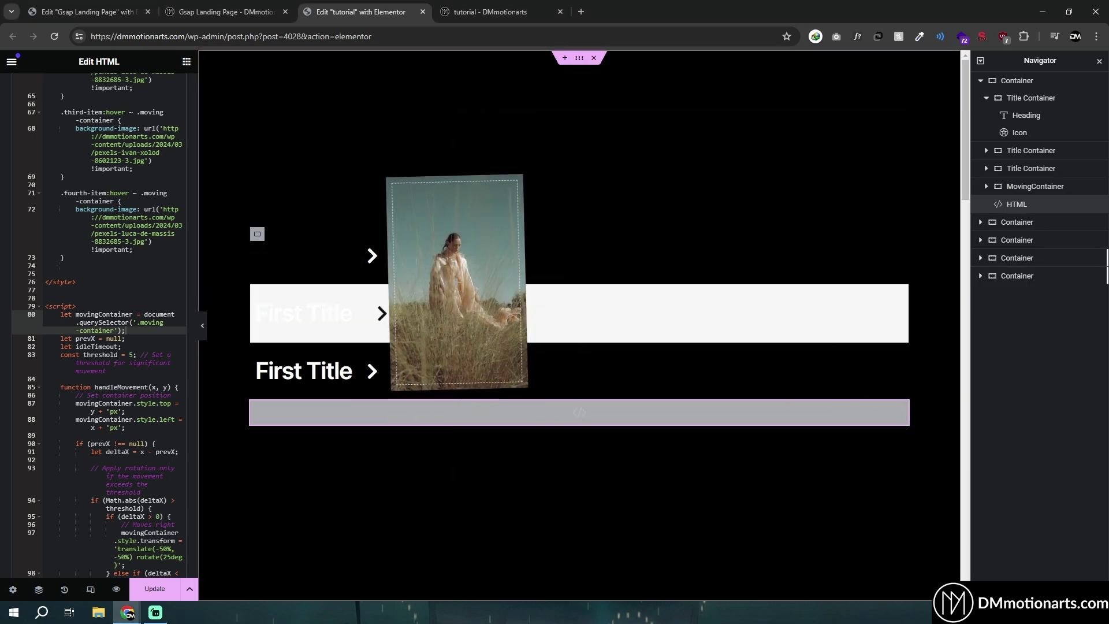
- Open the first Title Container's advanced settings and inspect its CSS classes dm-item and first-item
click(1031, 100)
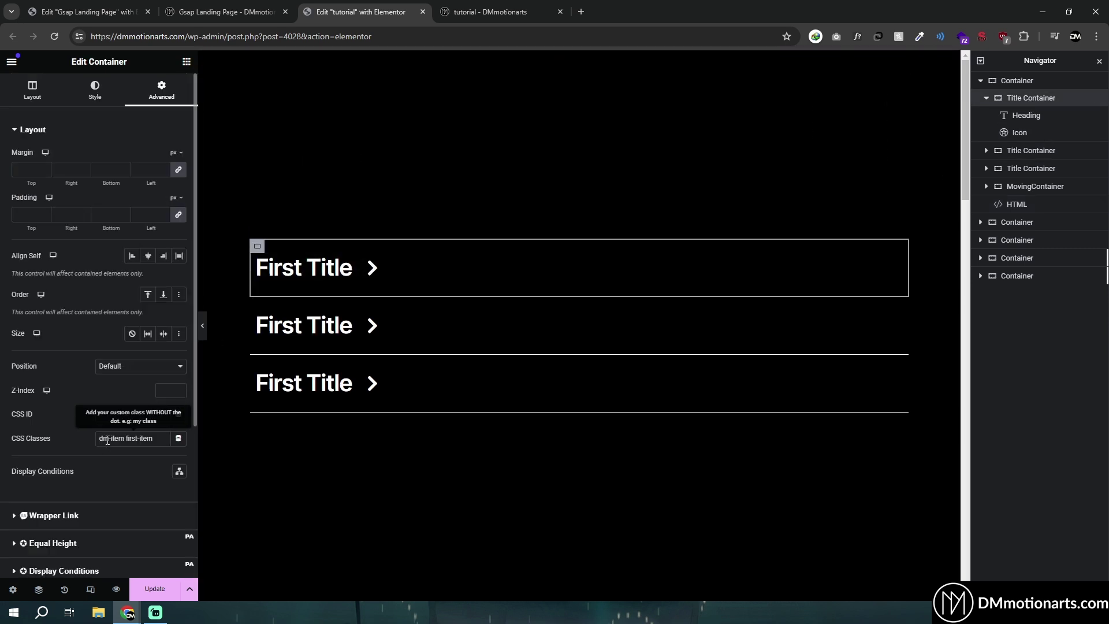
drag(100, 439, 124, 440)
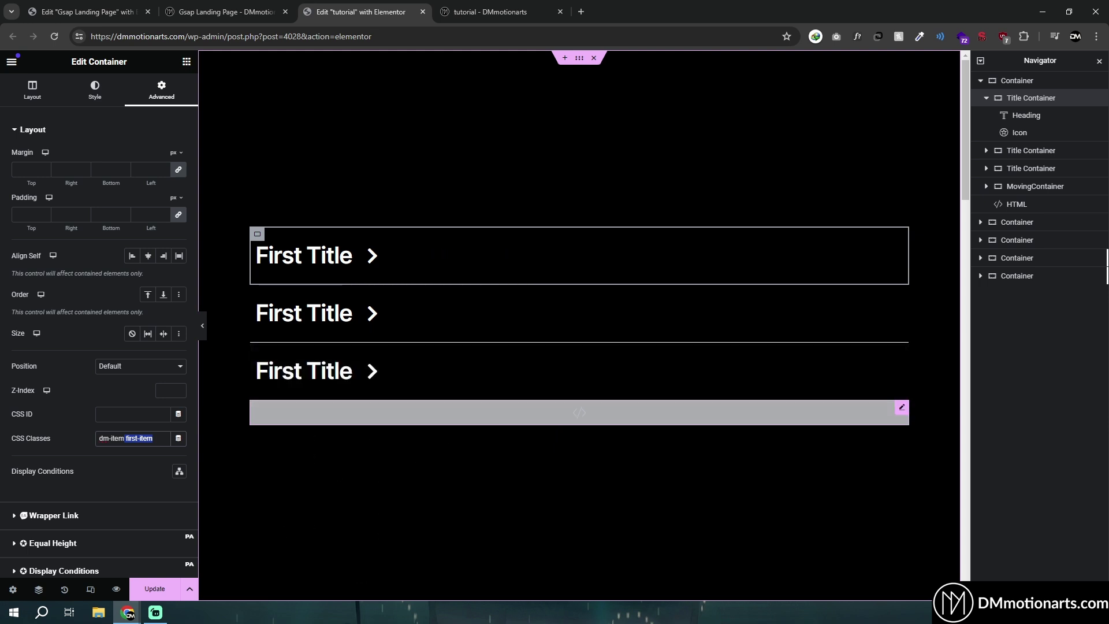
- View the heading list's hover effect on the finished Gsap Landing Page and return to the page's hero section
click(195, 5)
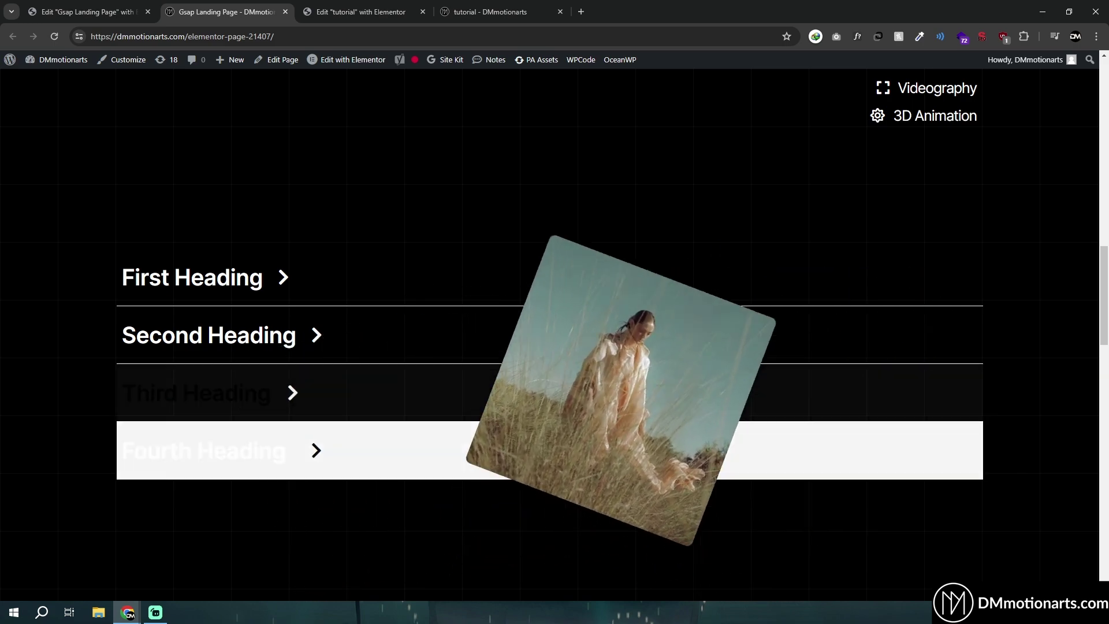
scroll(534, 377, up, 6)
scroll(535, 377, up, 10)
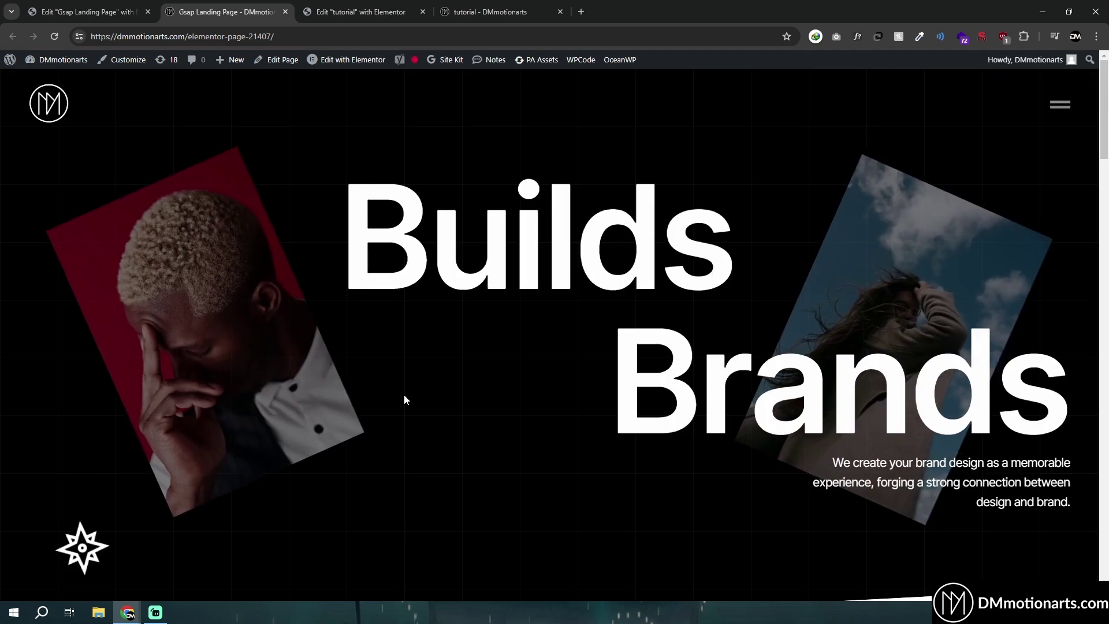
- Examine the landing page's animated hero, slanted marquee strip and visual designer text section
scroll(508, 377, down, 10)
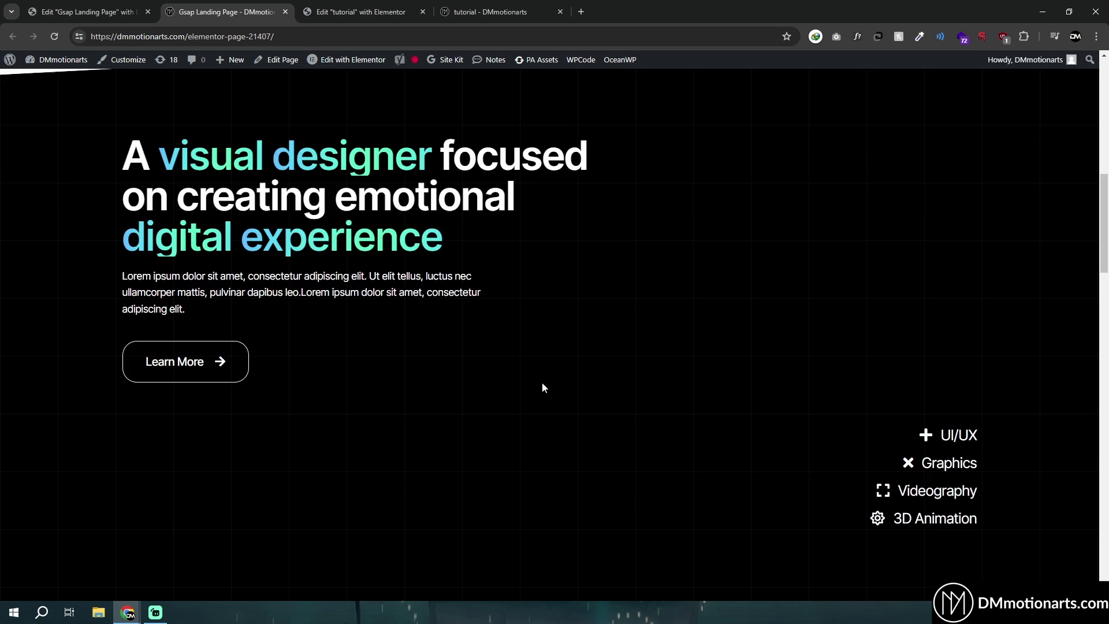
scroll(526, 379, up, 8)
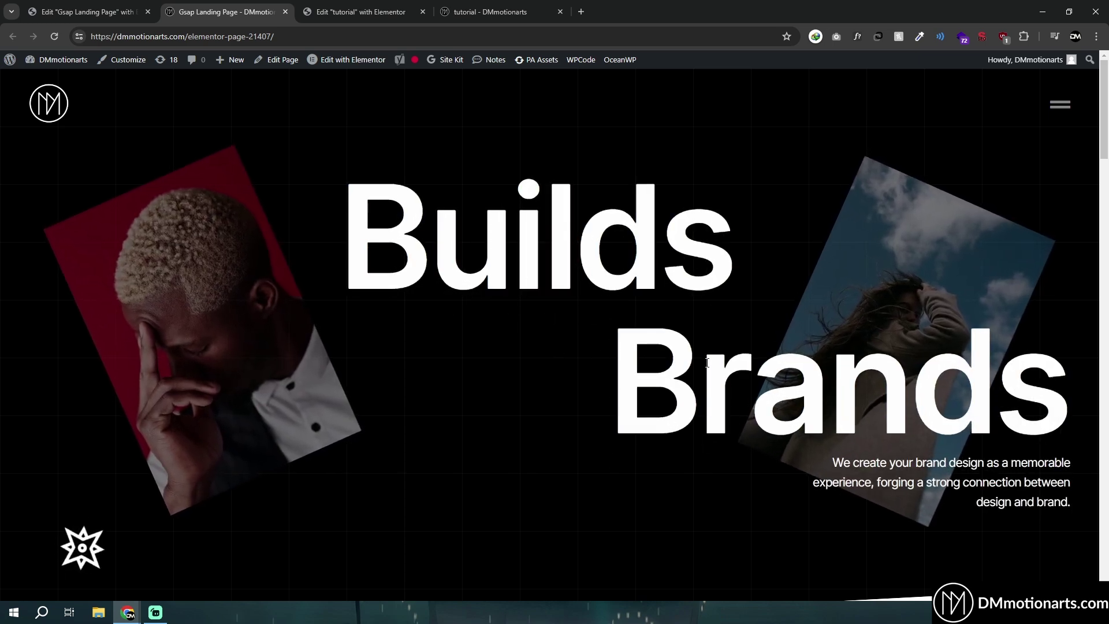
scroll(574, 257, down, 8)
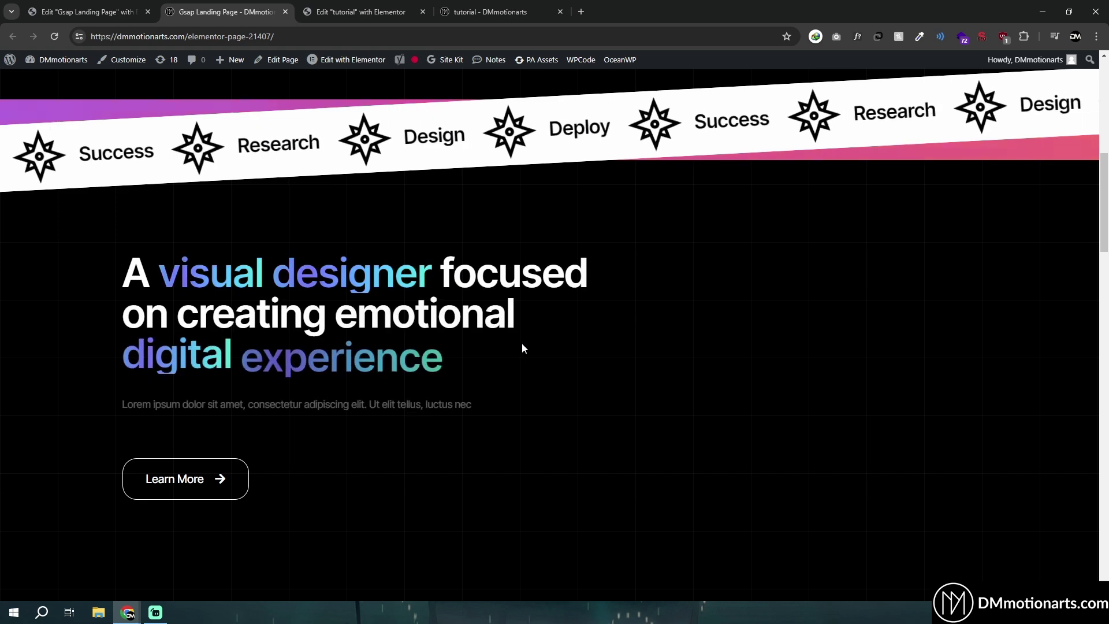
scroll(521, 344, up, 1)
scroll(507, 239, down, 1)
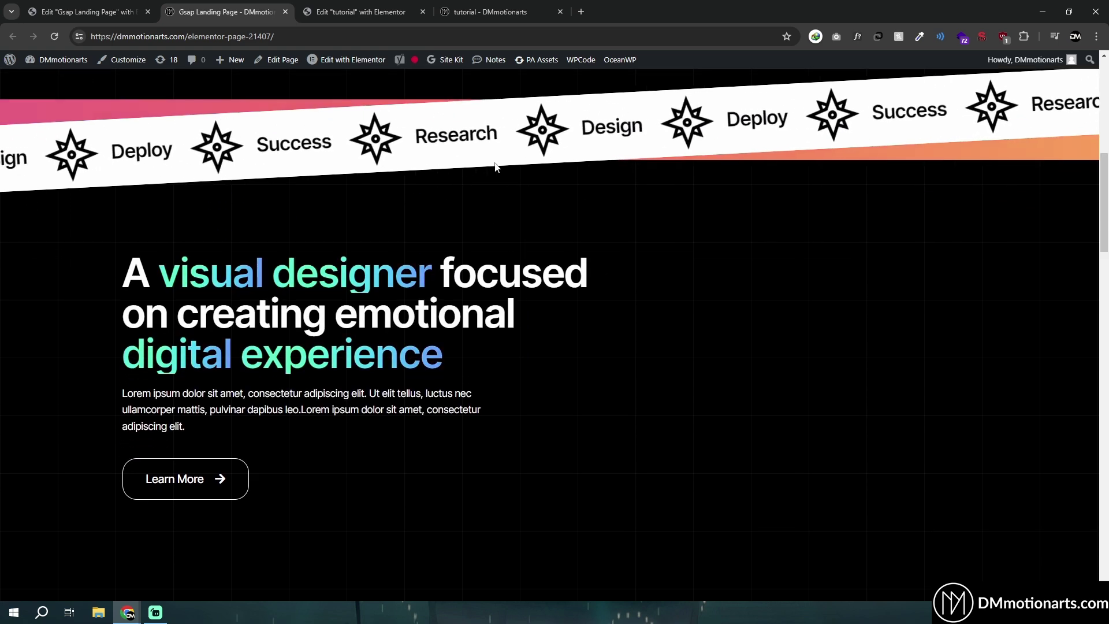
scroll(597, 345, up, 3)
scroll(597, 346, down, 3)
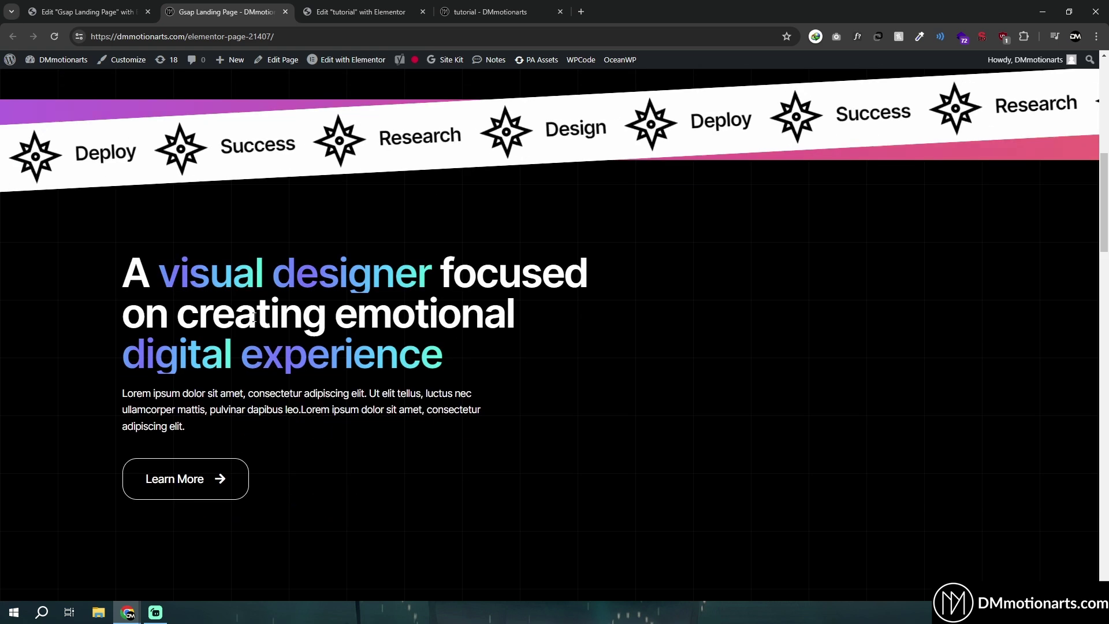
- Look through the page's heading list, the Get free Resources section and its moving image rows down to the footer
scroll(643, 377, down, 7)
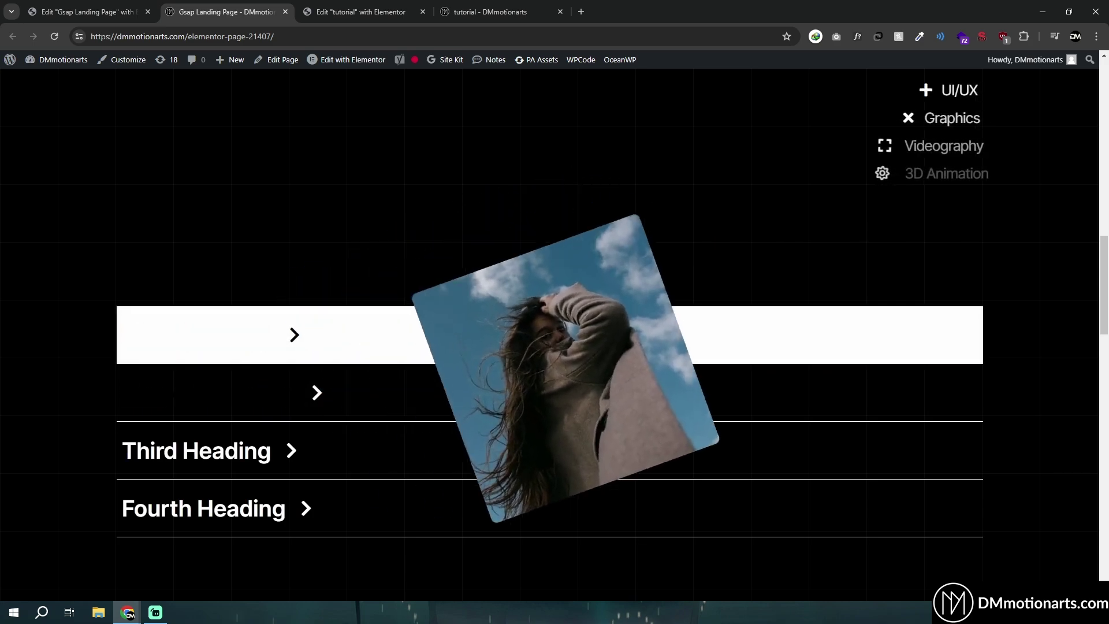
scroll(483, 341, down, 7)
scroll(483, 341, down, 10)
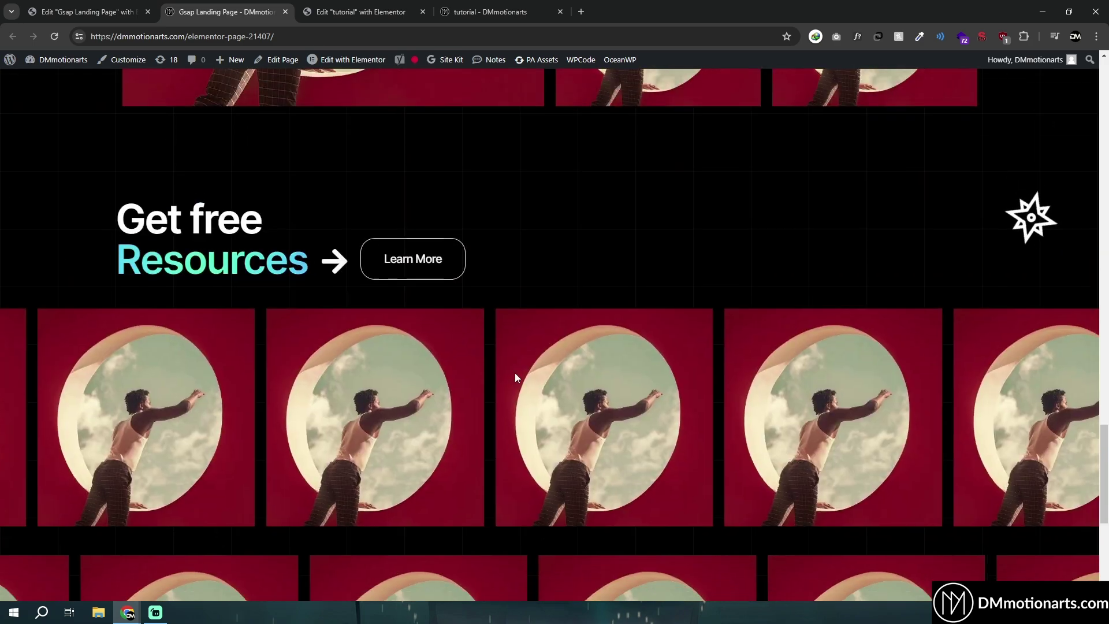
scroll(514, 376, down, 5)
scroll(549, 384, up, 5)
scroll(581, 428, up, 3)
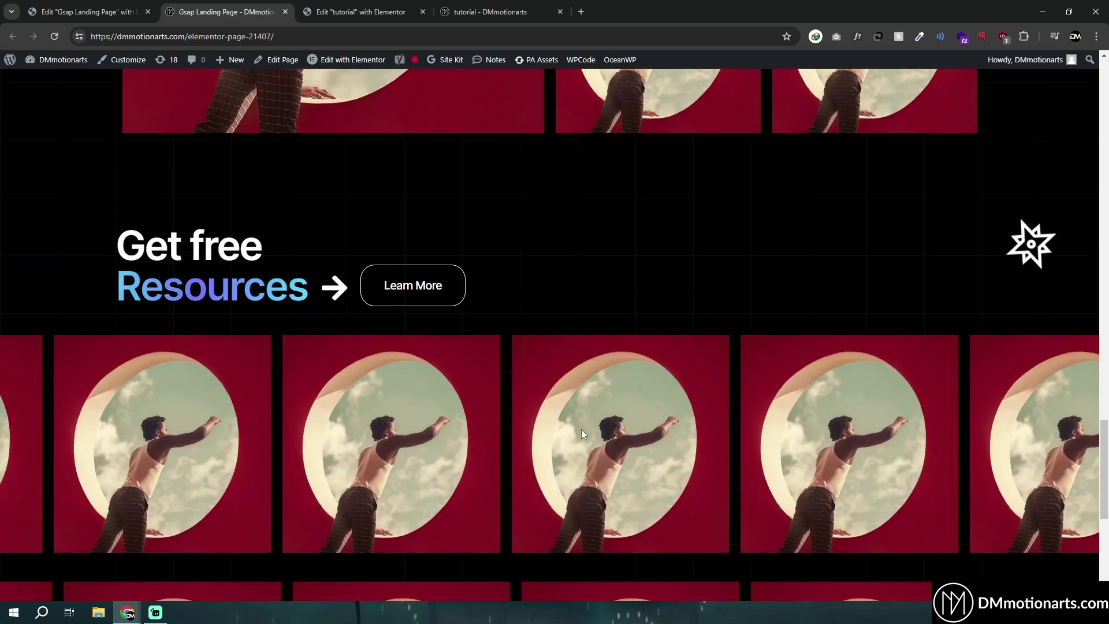
scroll(463, 306, down, 5)
scroll(550, 387, up, 5)
scroll(534, 457, down, 5)
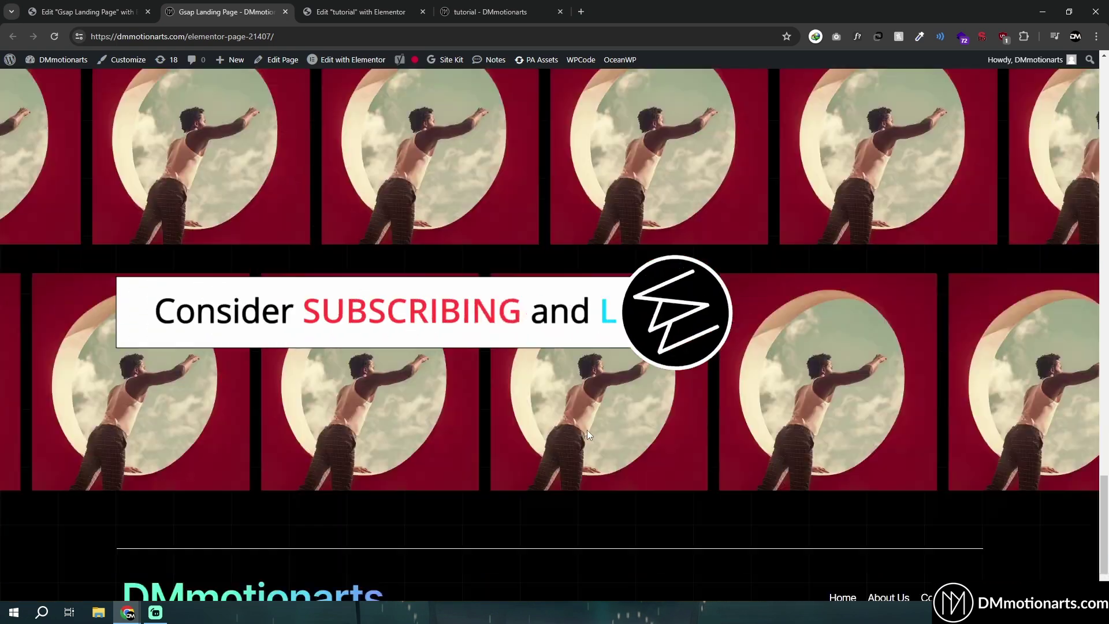